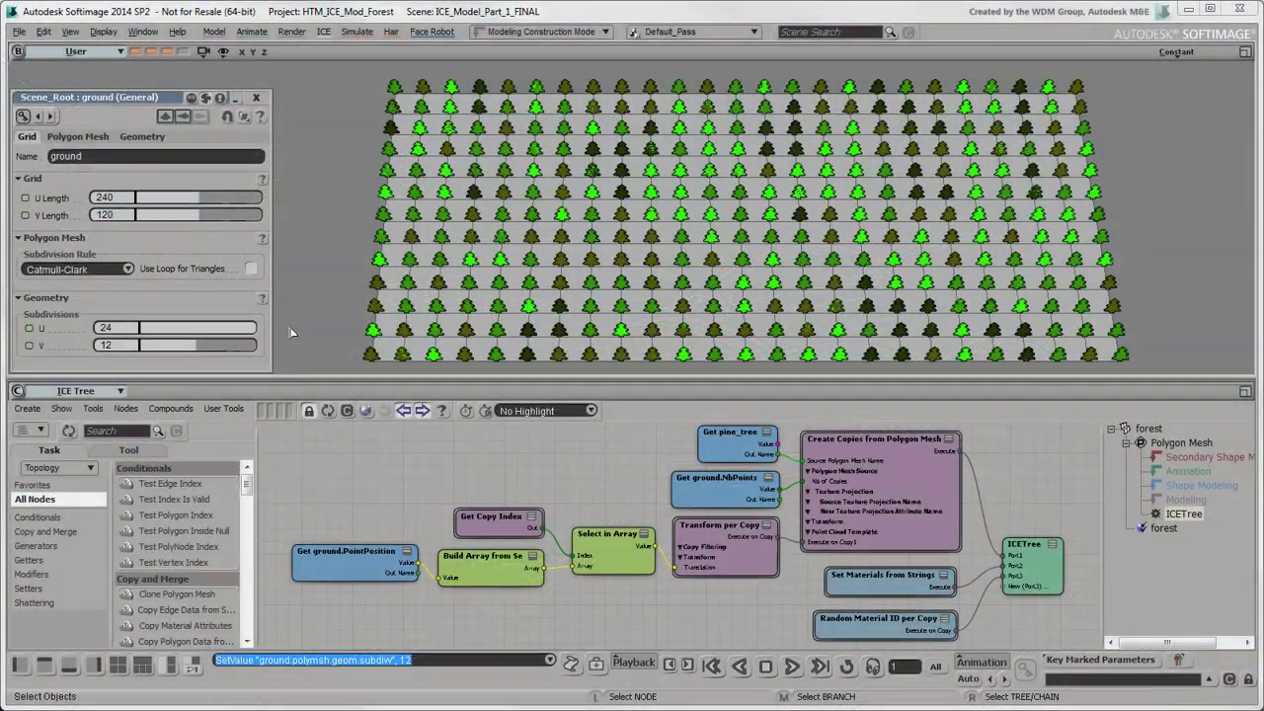
Step: Lower the ground's U Subdivisions from 24 to 15 to scatter fewer pine copies
left_click_drag(253, 336, 191, 353)
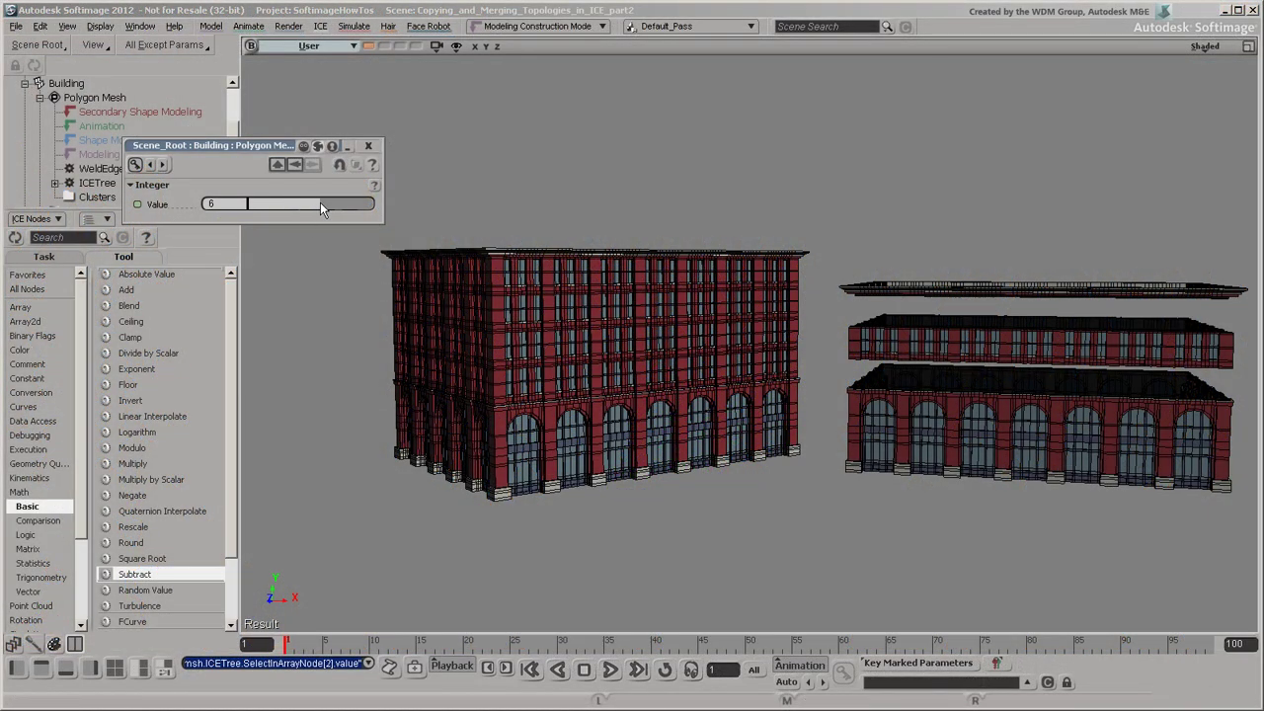
mouse_move(320, 203)
left_mouse_down()
mouse_move(338, 202)
mouse_move(291, 207)
mouse_move(313, 203)
left_mouse_up()
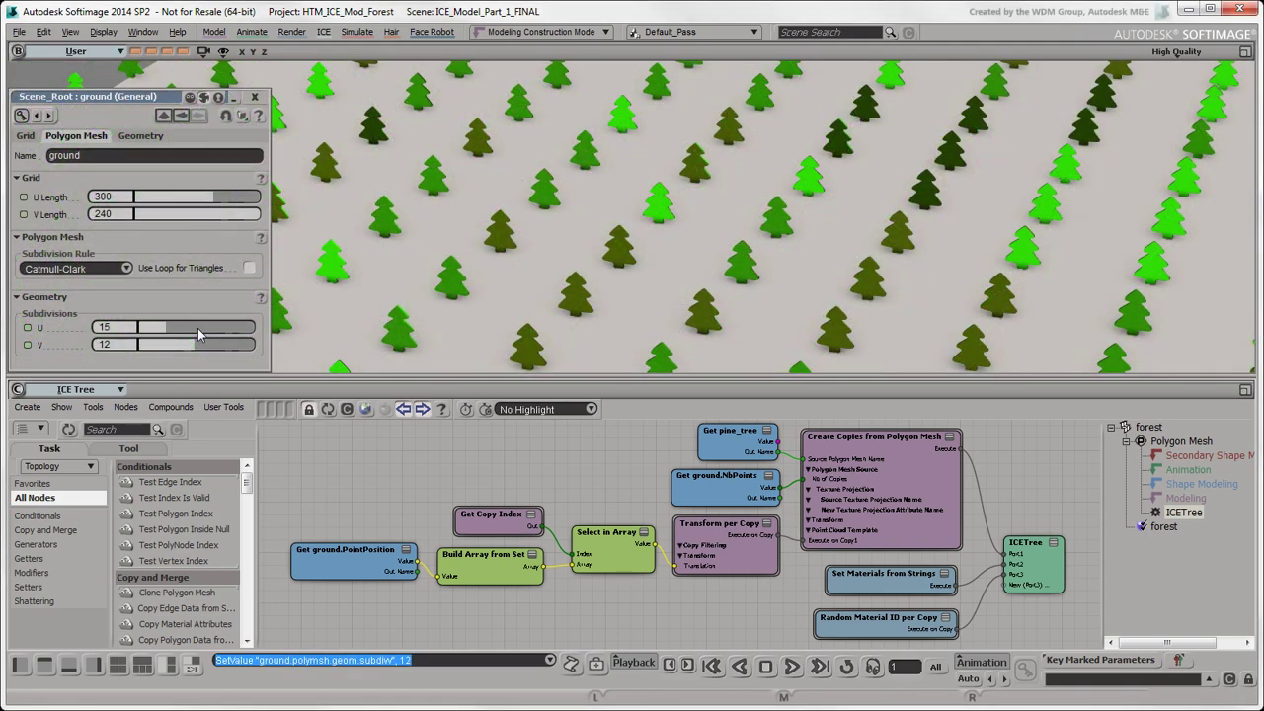
Step: Raise U Subdivisions to 54 and set Translation Variance Z and Scaling Variance X/Y/Z to 3
left_click_drag(198, 334, 235, 344)
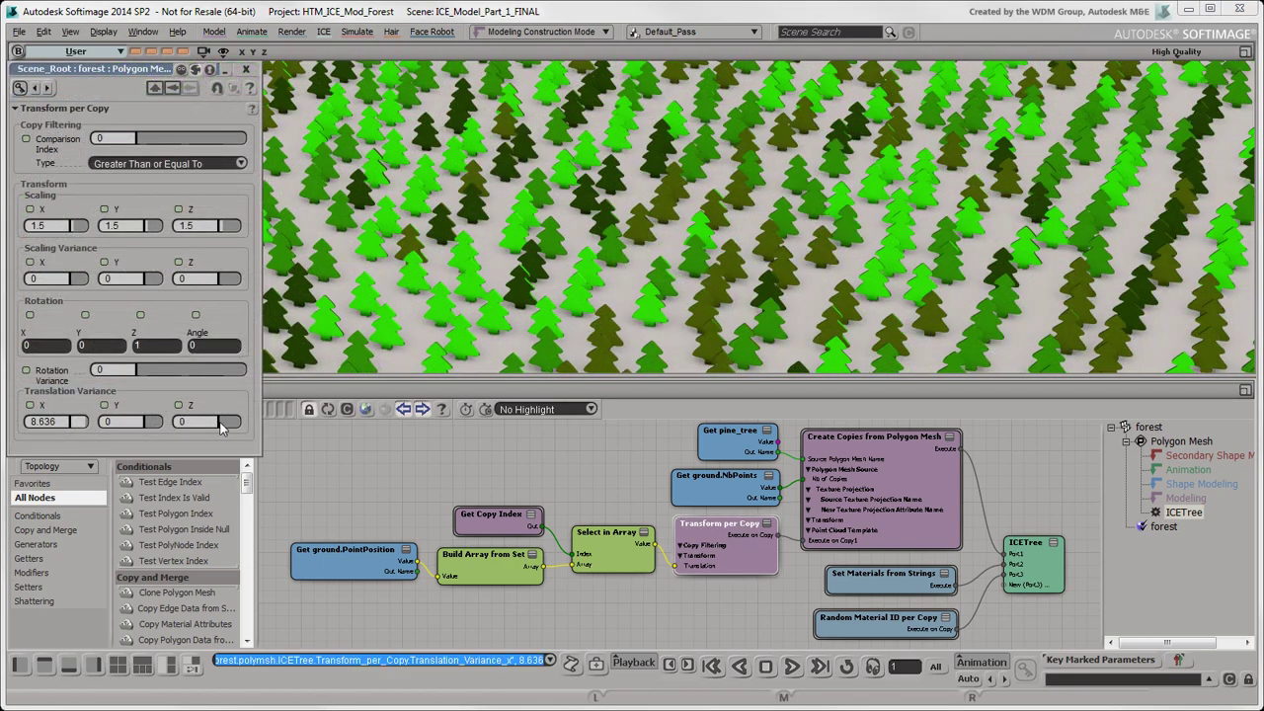
left_click_drag(222, 426, 239, 426)
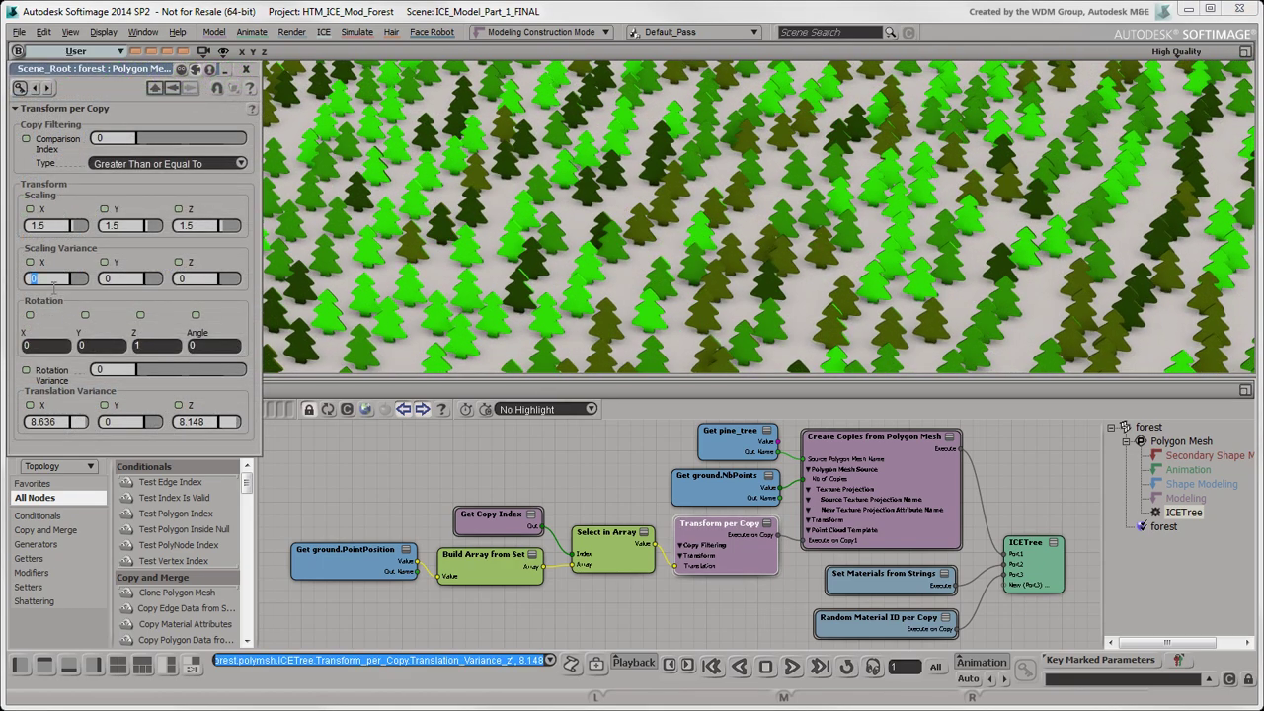
type("3")
key("Tab")
type("3")
key("Tab")
type("3")
key("Return")
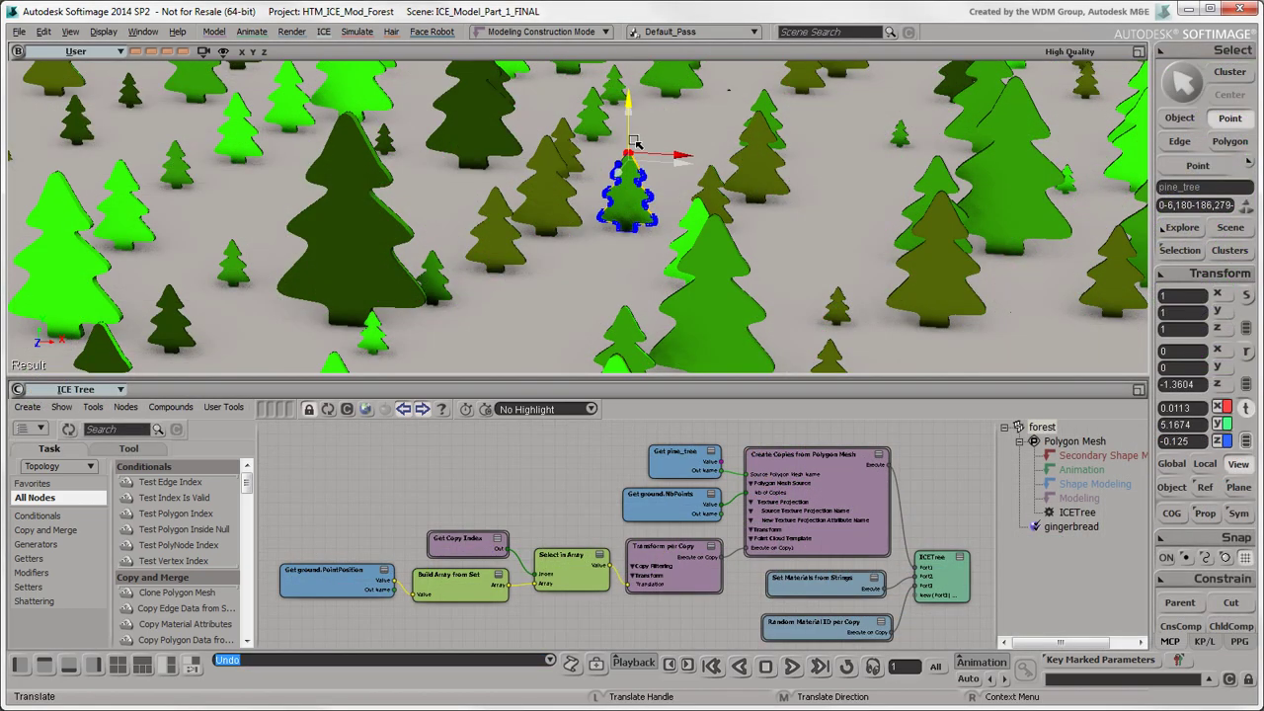
left_click_drag(633, 142, 632, 156)
key("ctrl+z")
key("ctrl+z")
key("ctrl+z")
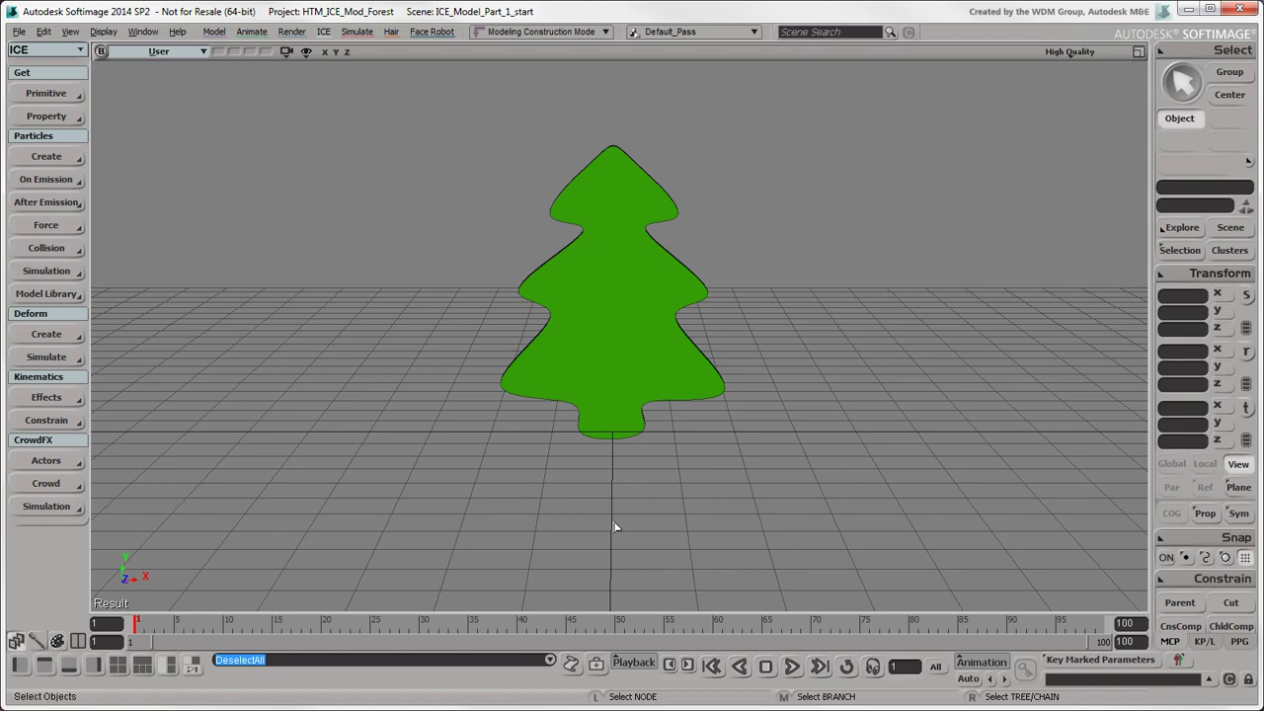
Step: Switch to the Explorer/ICE Tree layout with an enlarged 3D view and select pine_tree
left_click(193, 668)
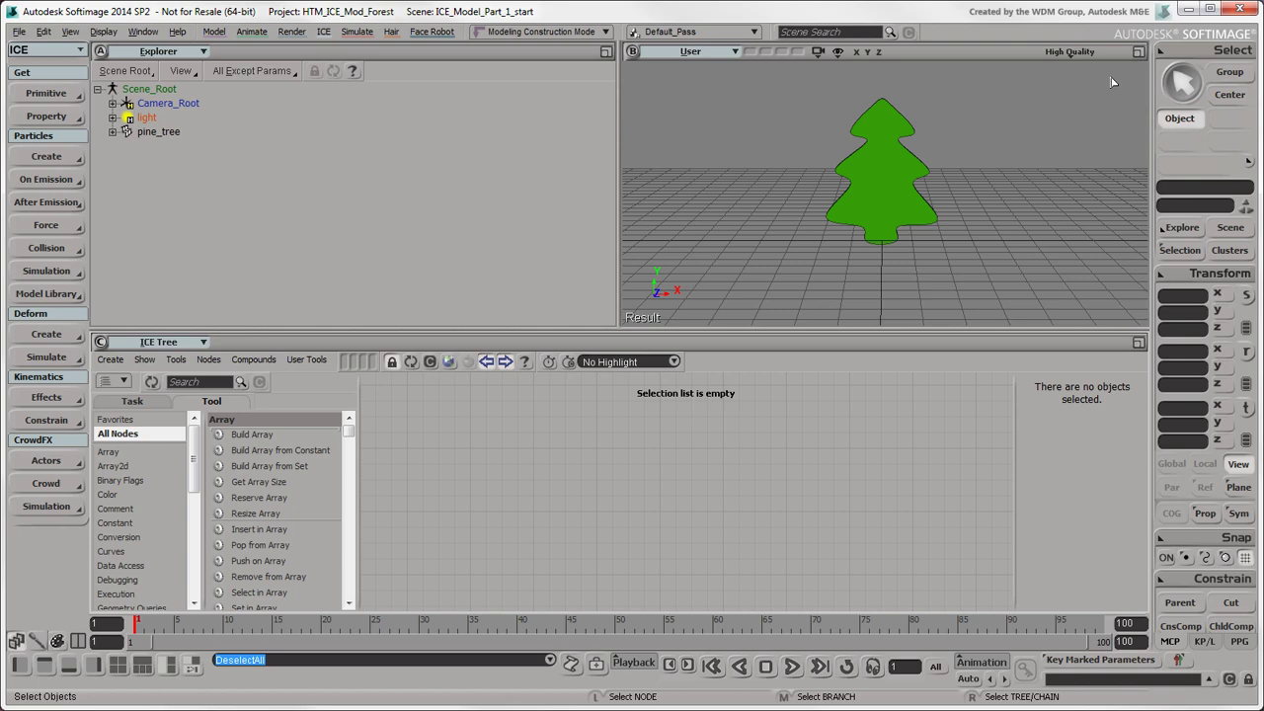
left_click(1138, 52)
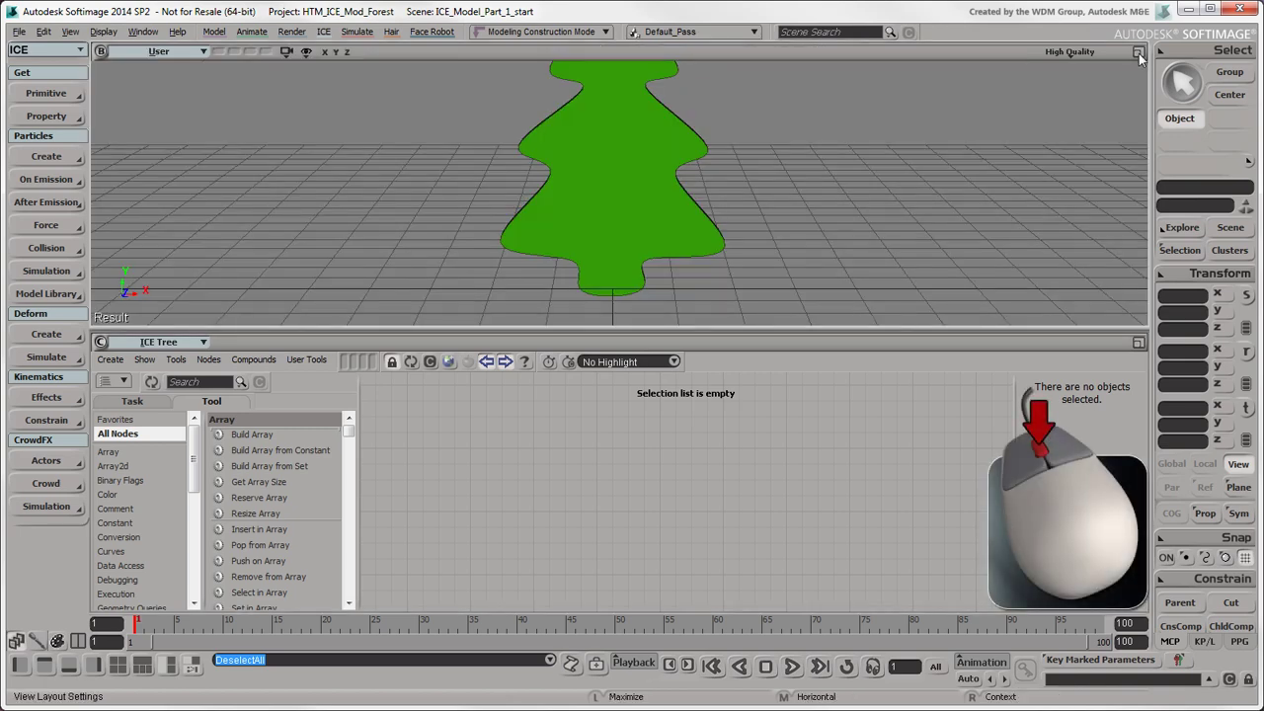
left_click(651, 206)
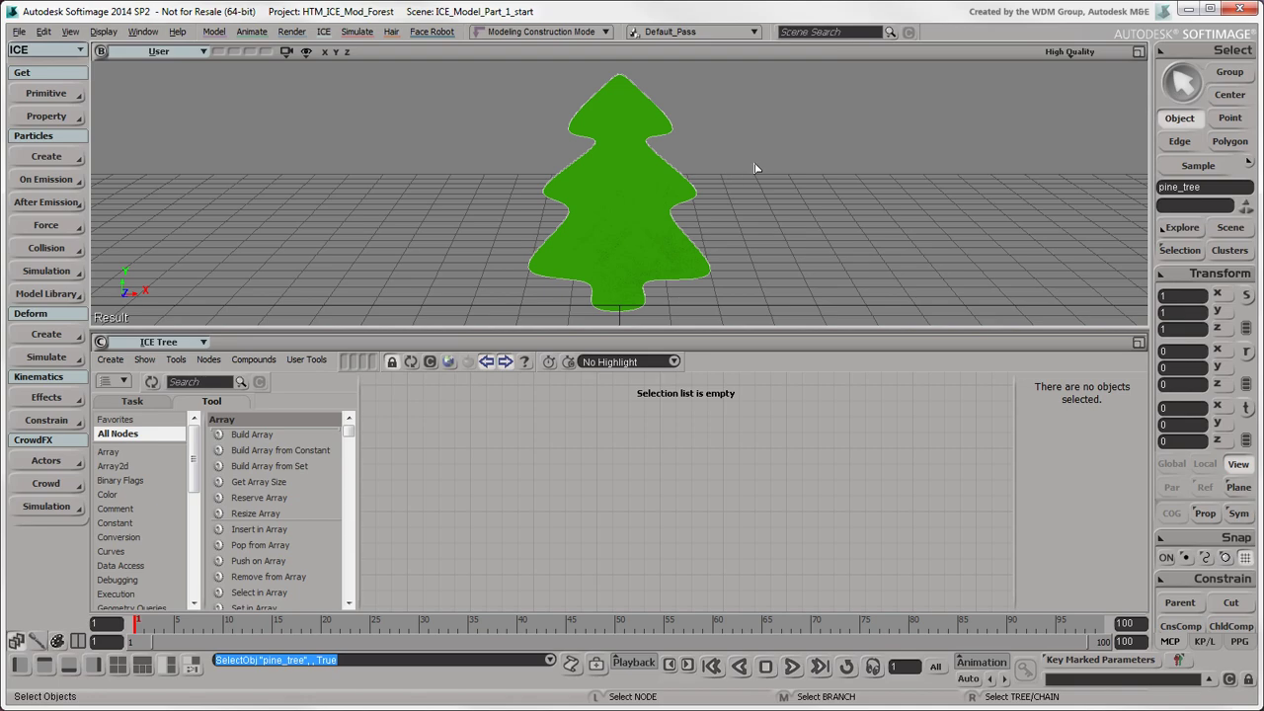
key("o")
mouse_move(858, 178)
left_mouse_down()
mouse_move(694, 184)
mouse_move(852, 189)
left_mouse_up()
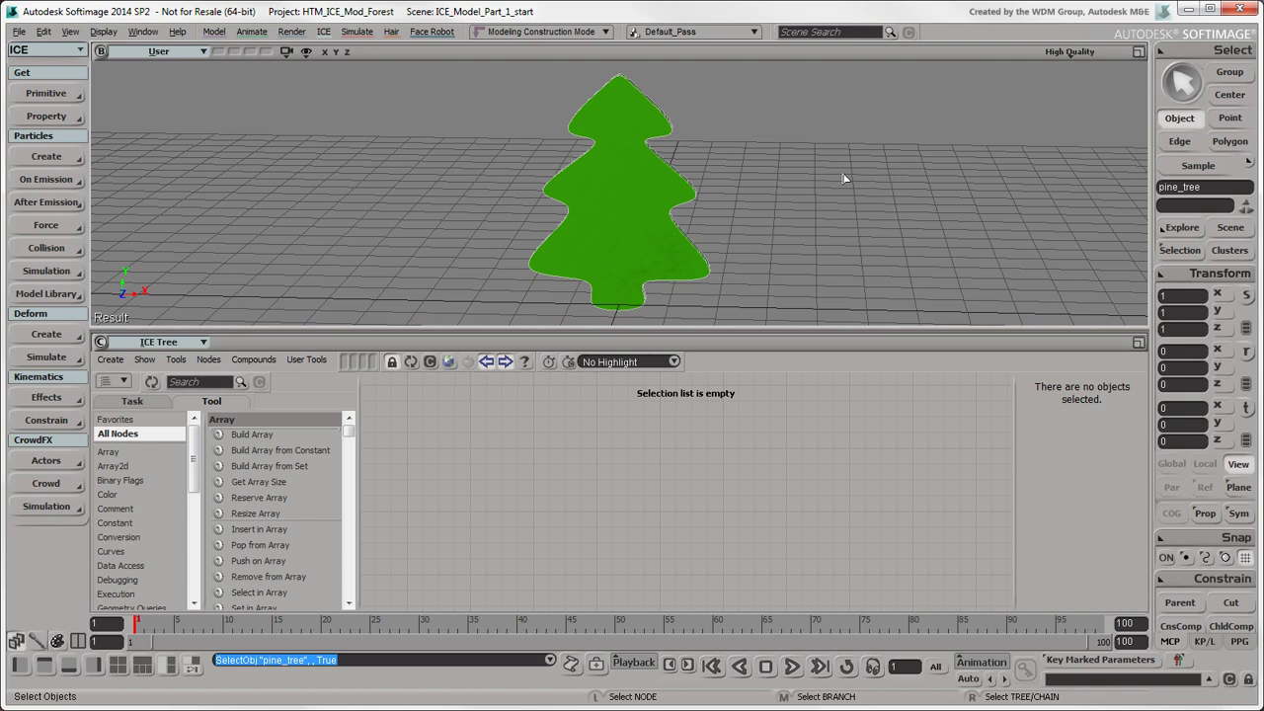
Step: Try moving and vertically scaling the pine tree, then undo back to scale 1
key("v")
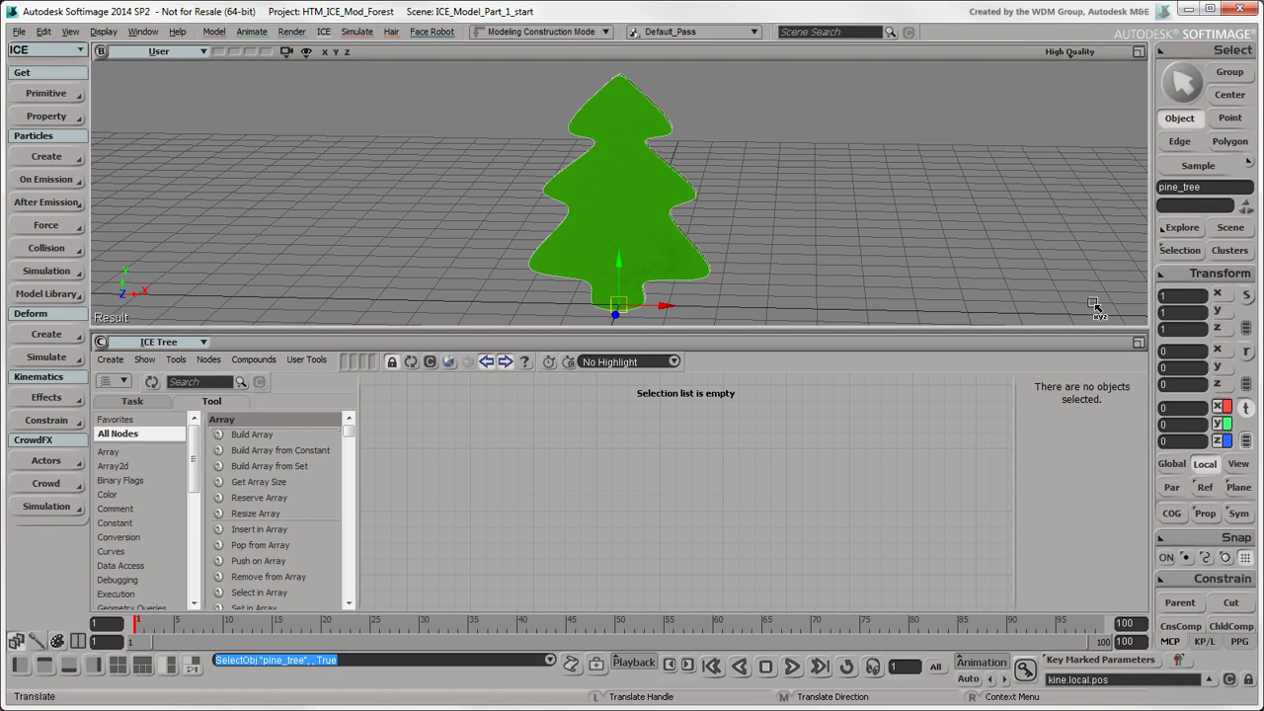
left_click(1224, 297)
left_click_drag(617, 262, 636, 178)
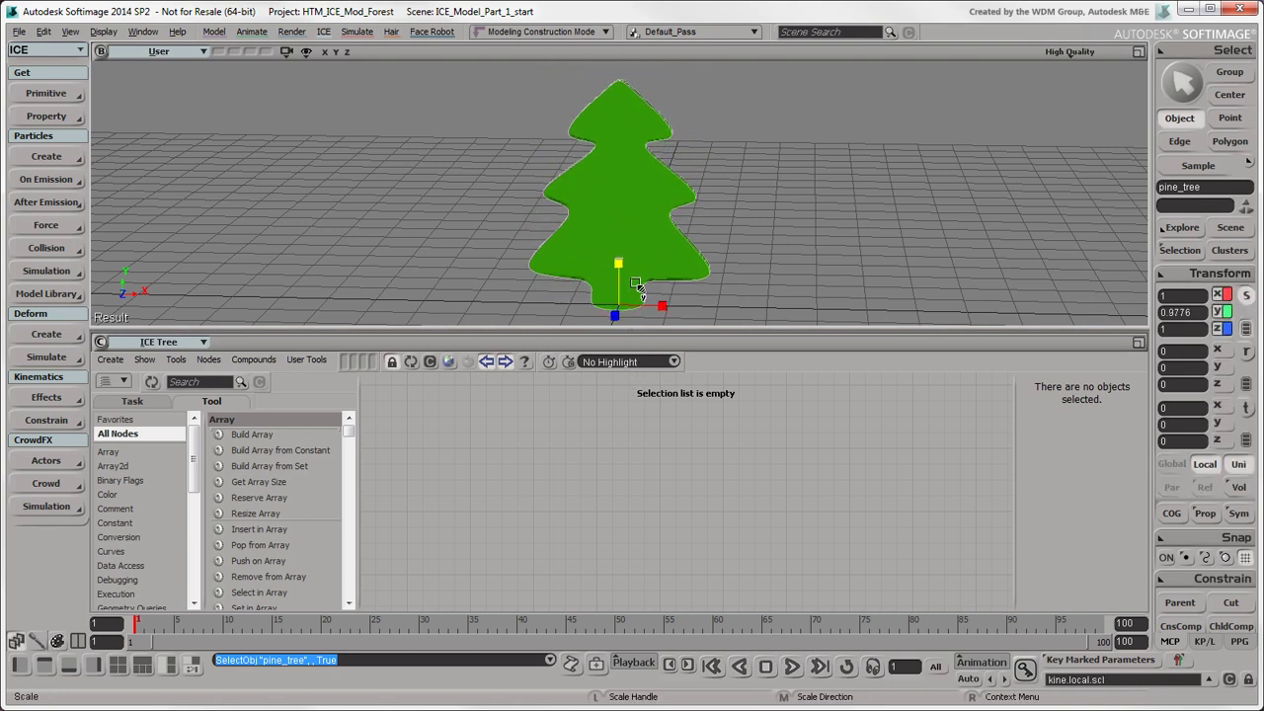
key("ctrl+z")
key("space")
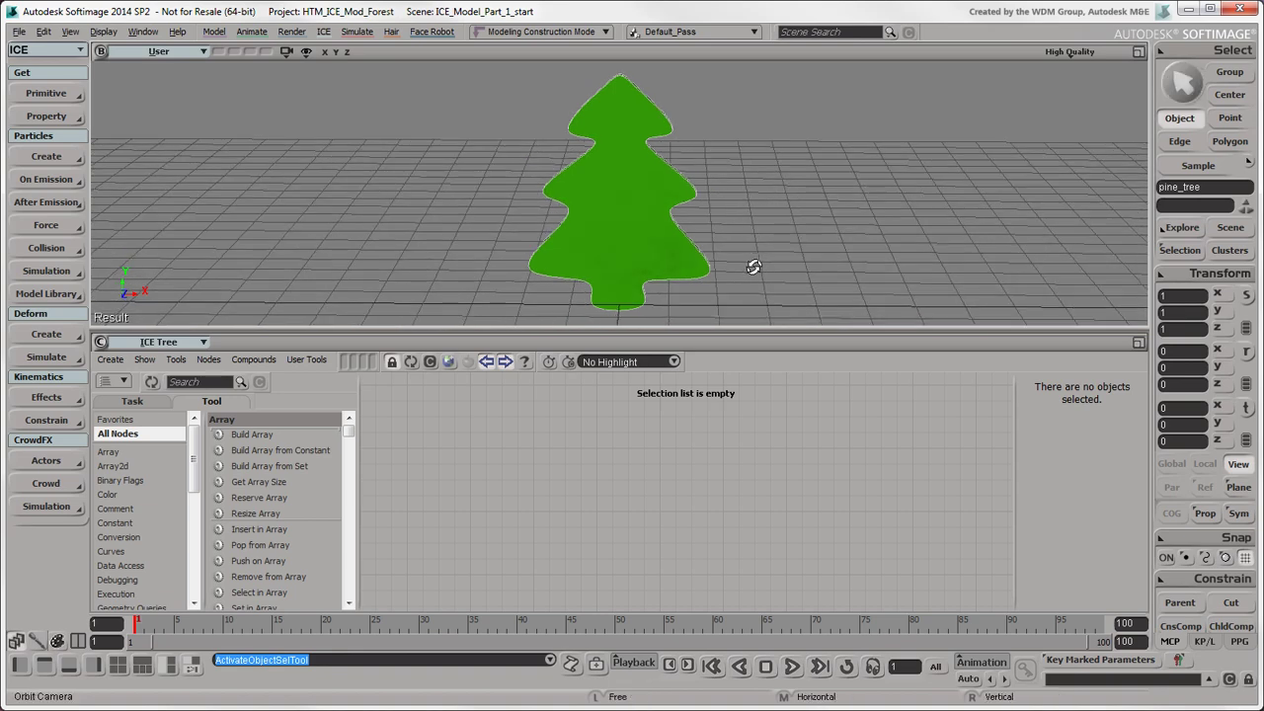
Step: Create a polygon mesh grid and rename it ground
left_click(69, 97)
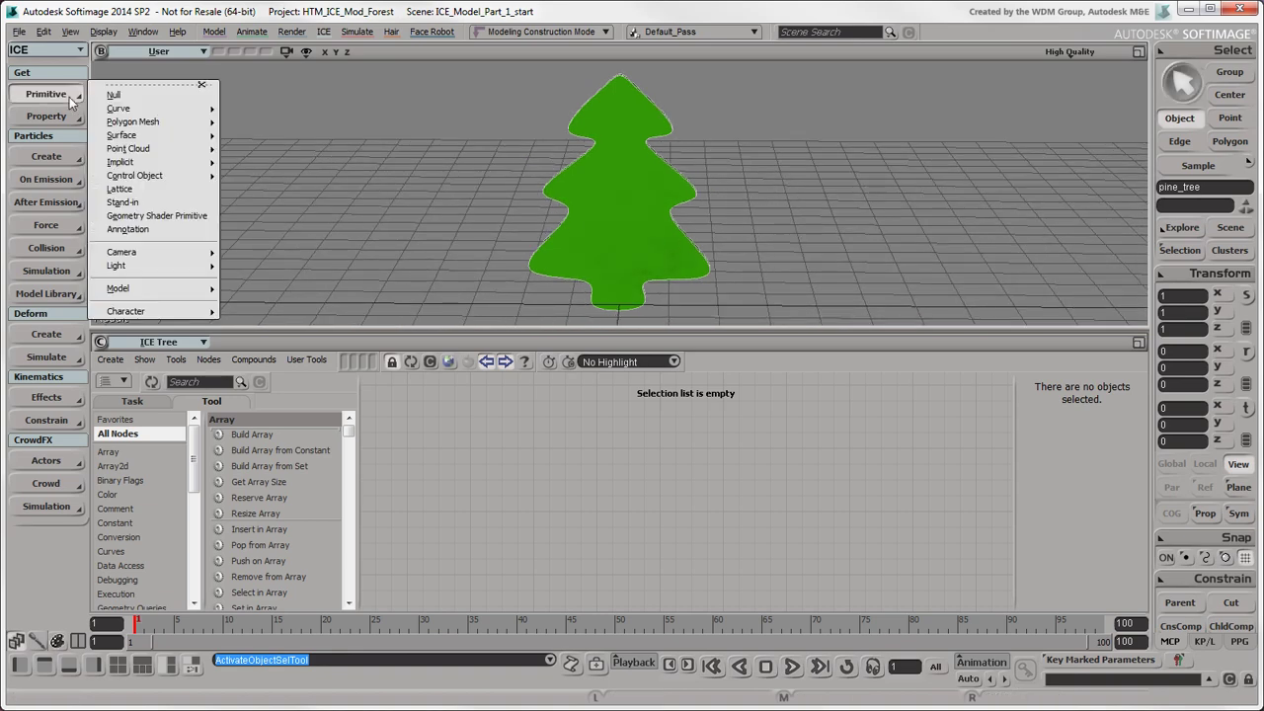
mouse_move(149, 123)
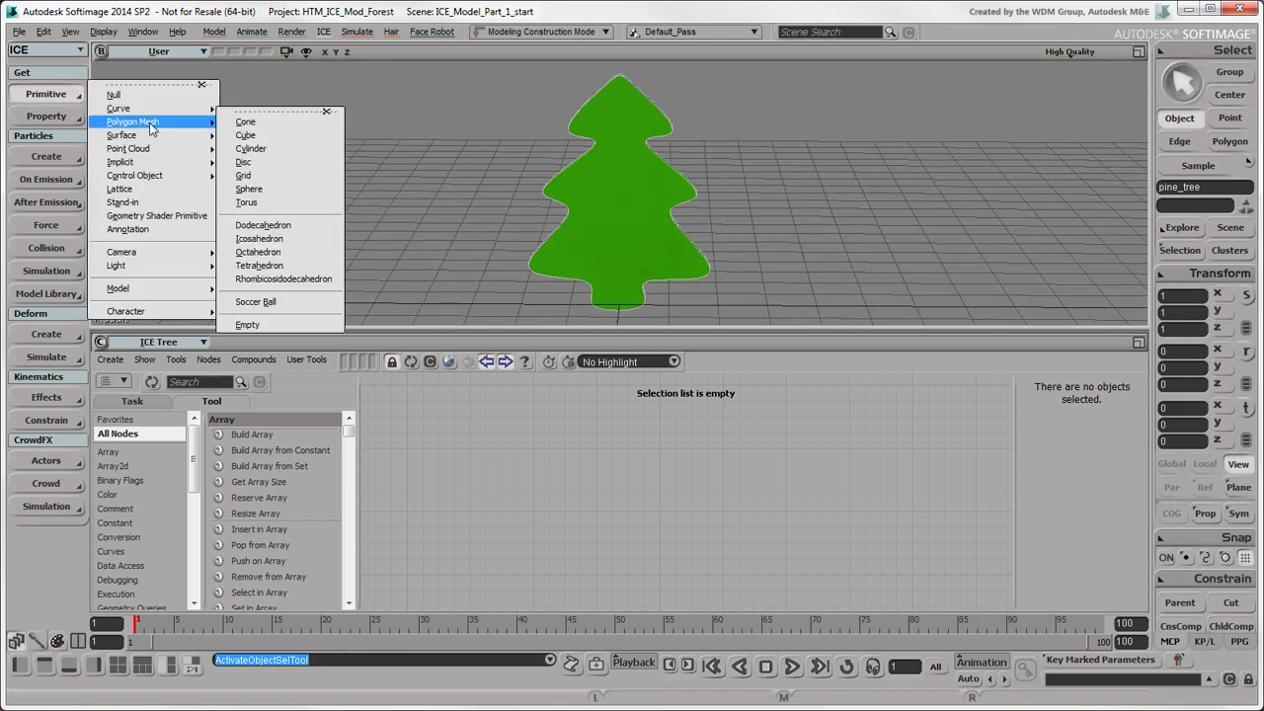
left_click(276, 175)
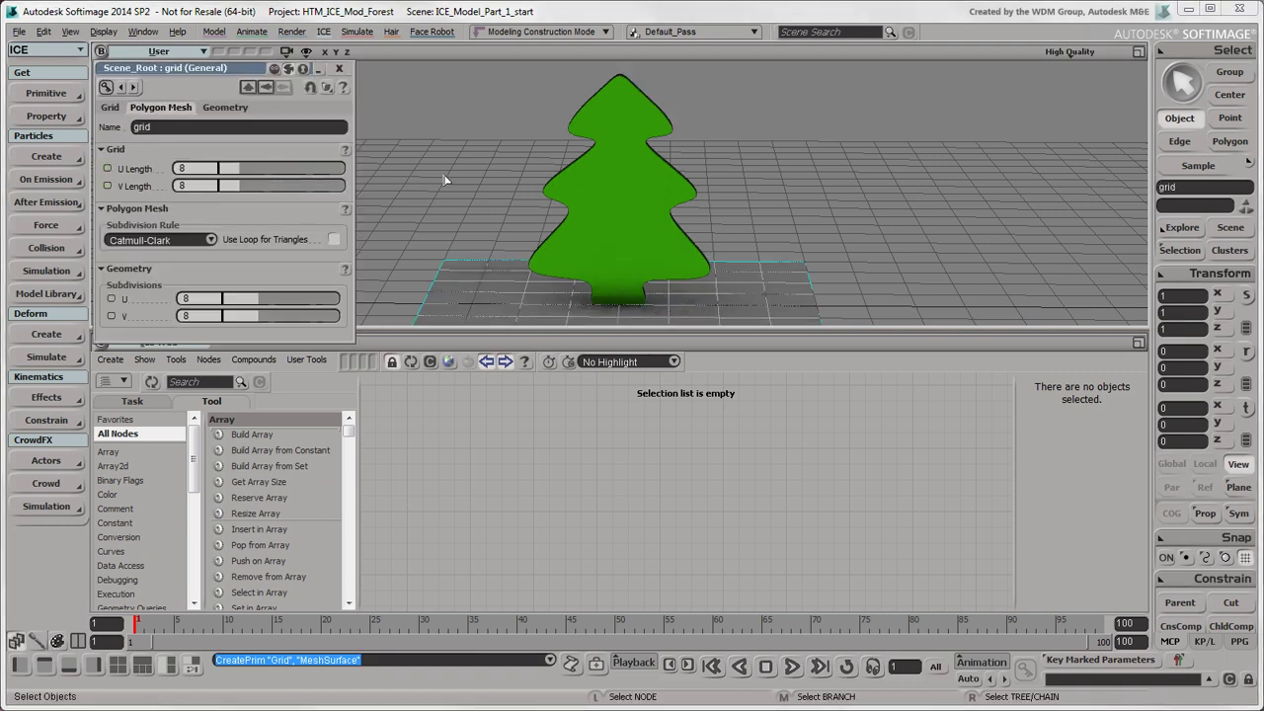
scroll(444, 179, "down", 2)
key("g")
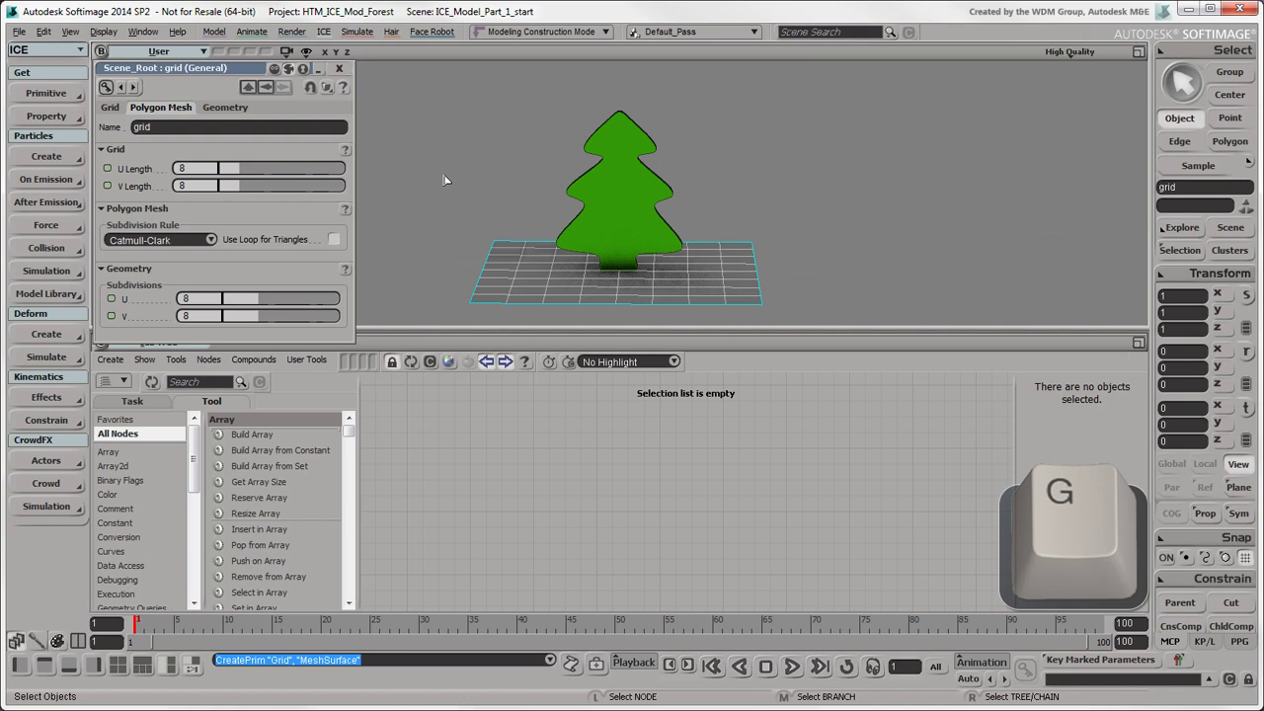
left_click(173, 127)
type("ground")
key("Return")
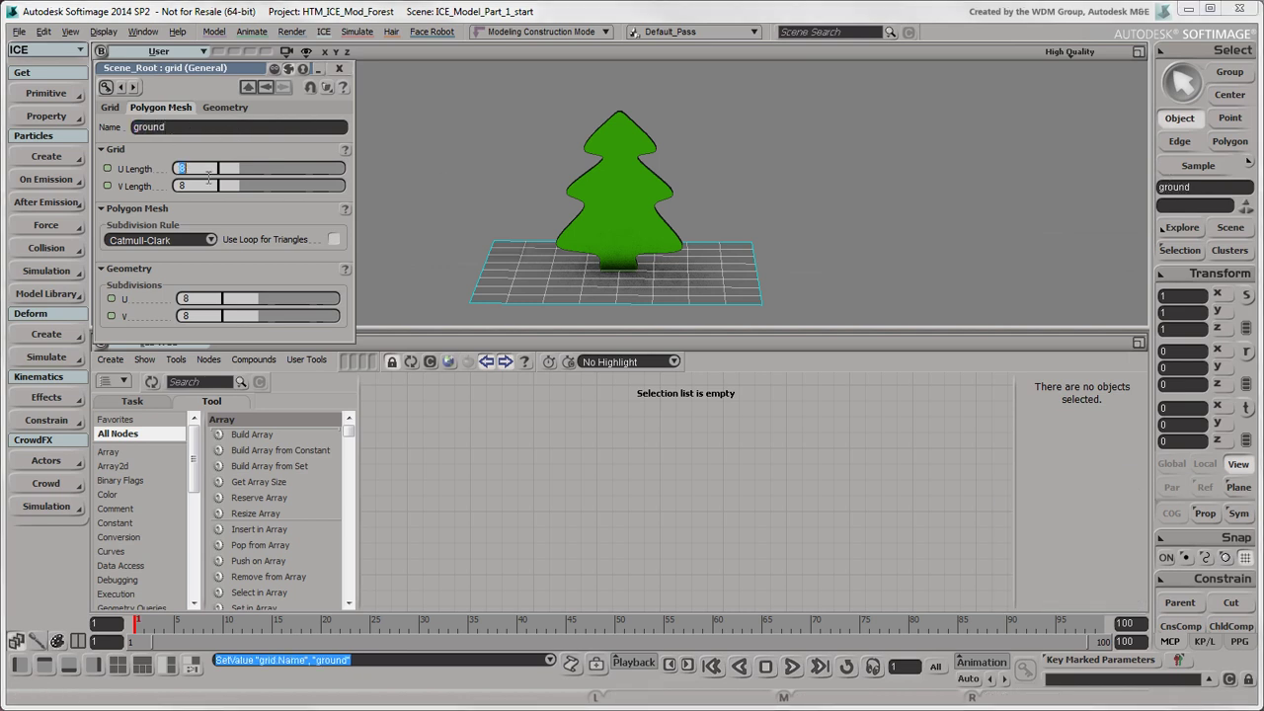
Step: Set the ground's U Length to 120 and V Length to 60
left_click(209, 169)
type("120")
key("Return")
left_click(205, 187)
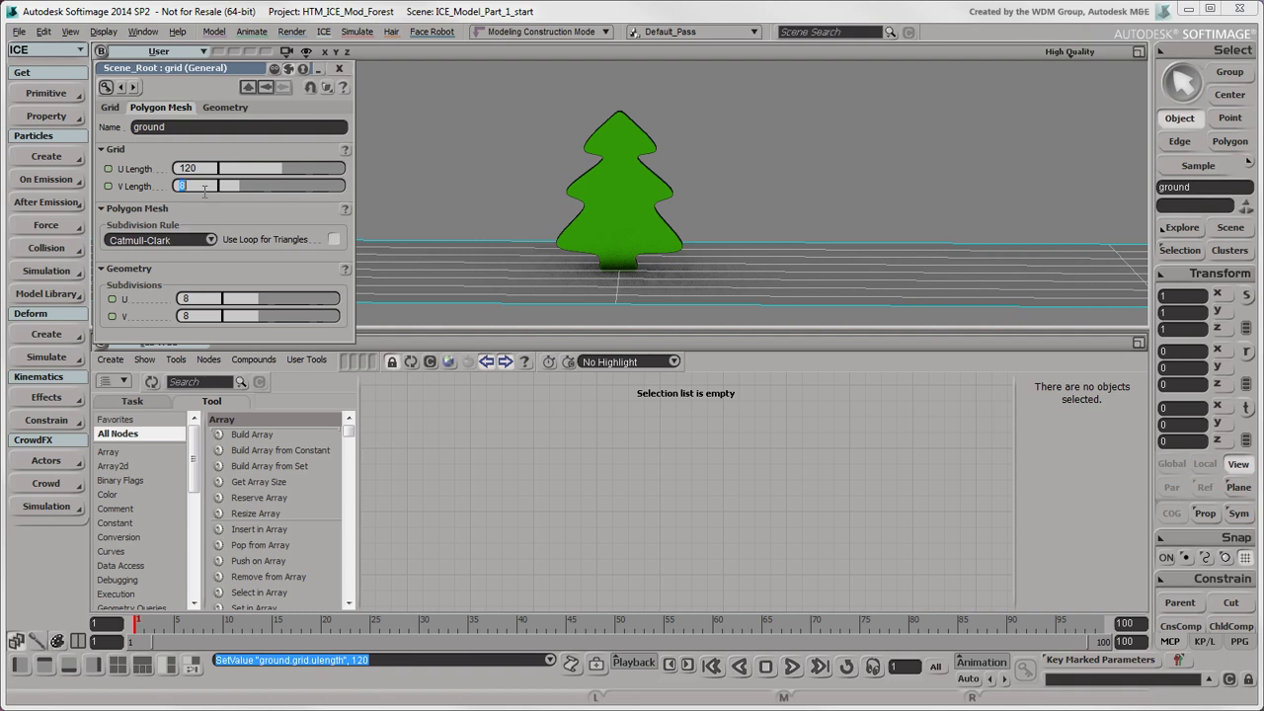
type("60")
key("Return")
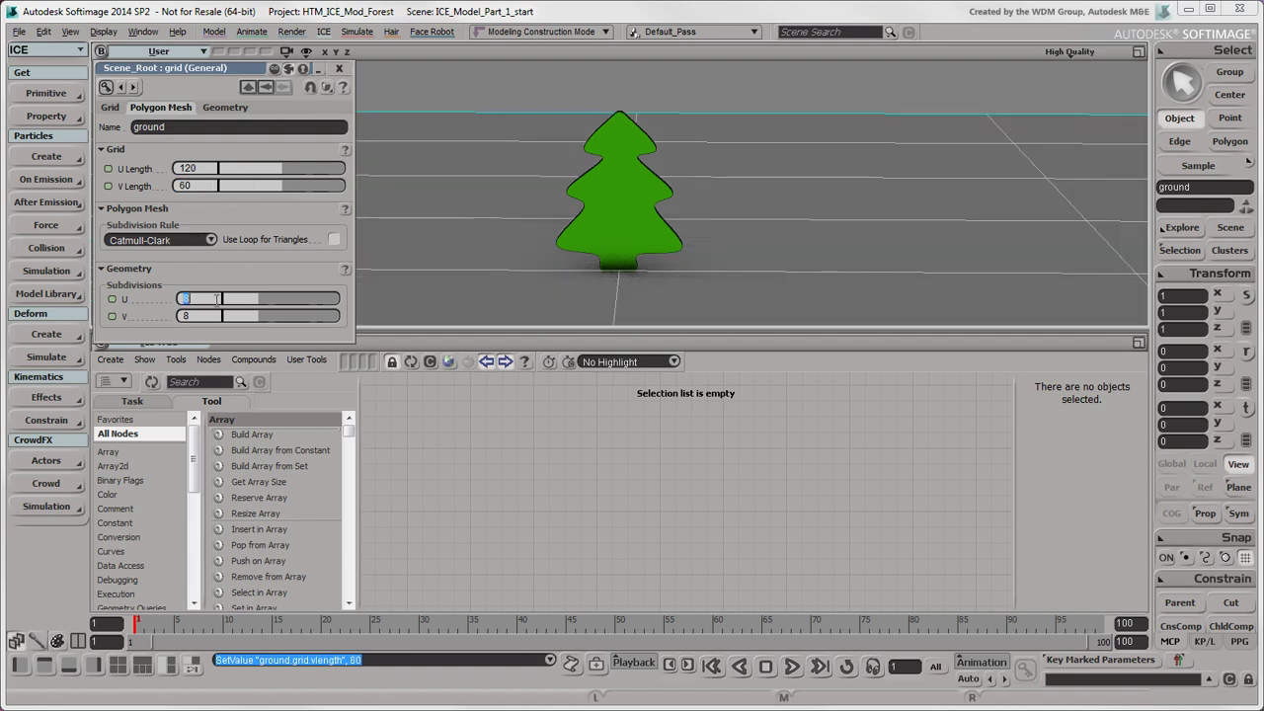
Step: Give the ground 18 U and 12 V subdivisions
type("18")
key("Return")
left_click(202, 317)
type("12")
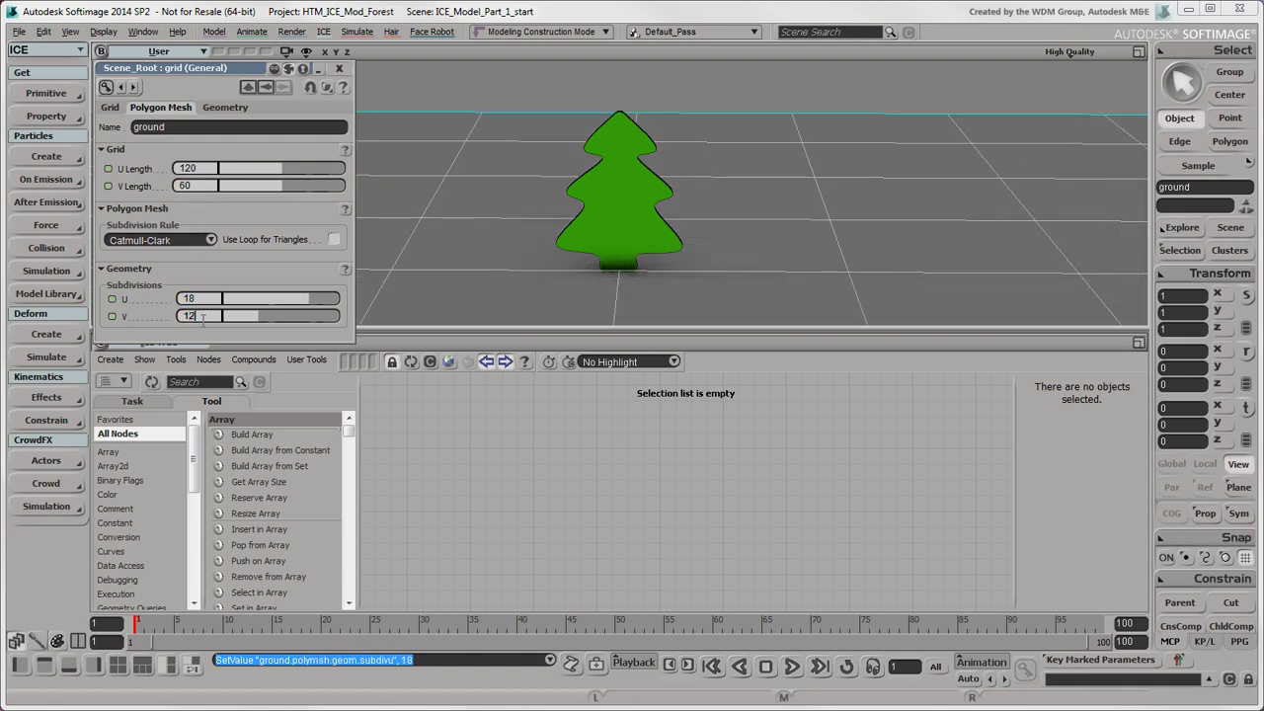
key("Return")
scroll(711, 194, "down", 3)
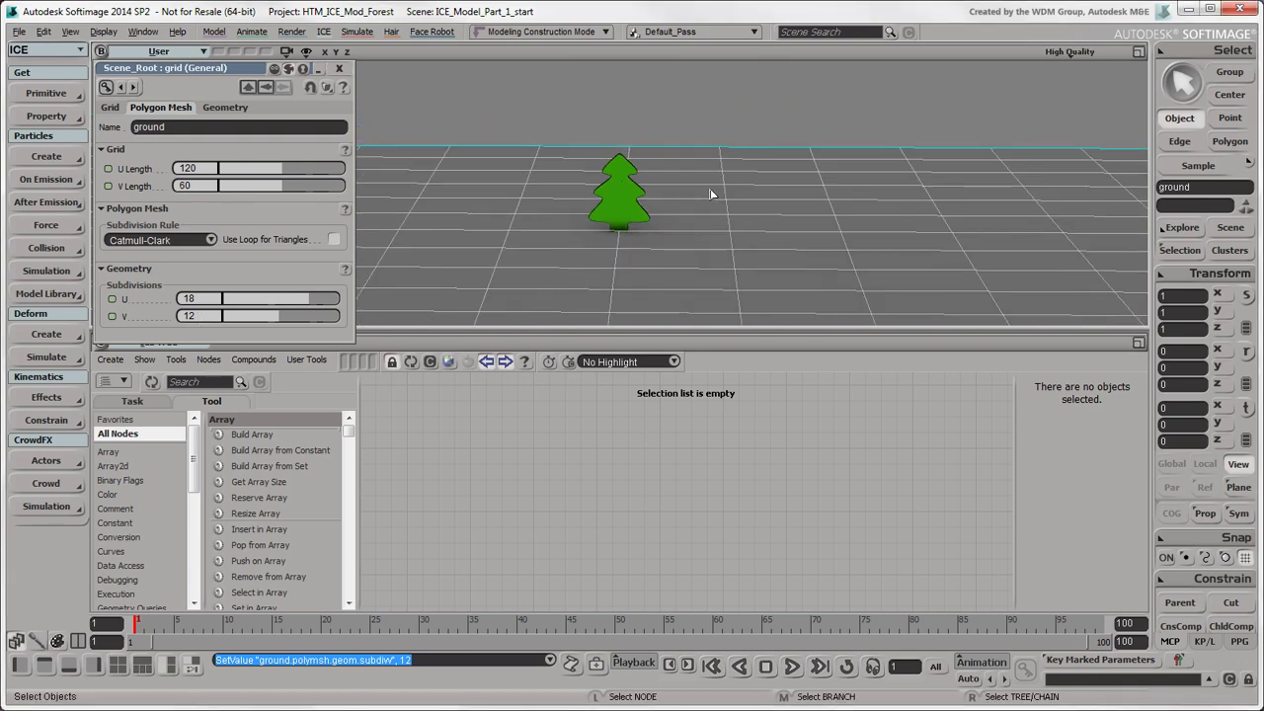
key("o")
left_click_drag(711, 195, 714, 229)
scroll(711, 223, "down", 2)
key("space")
Step: Create an empty polygon mesh and rename it from polymsh to forest
left_click(338, 68)
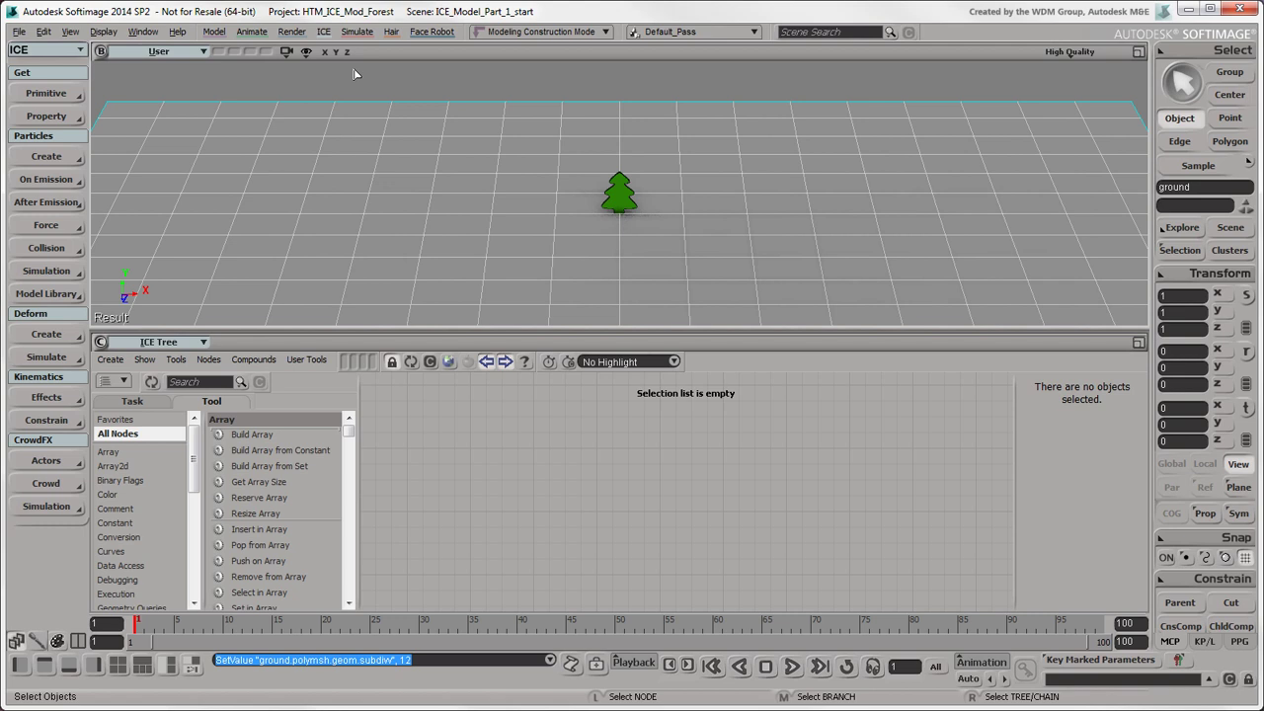
left_click(56, 94)
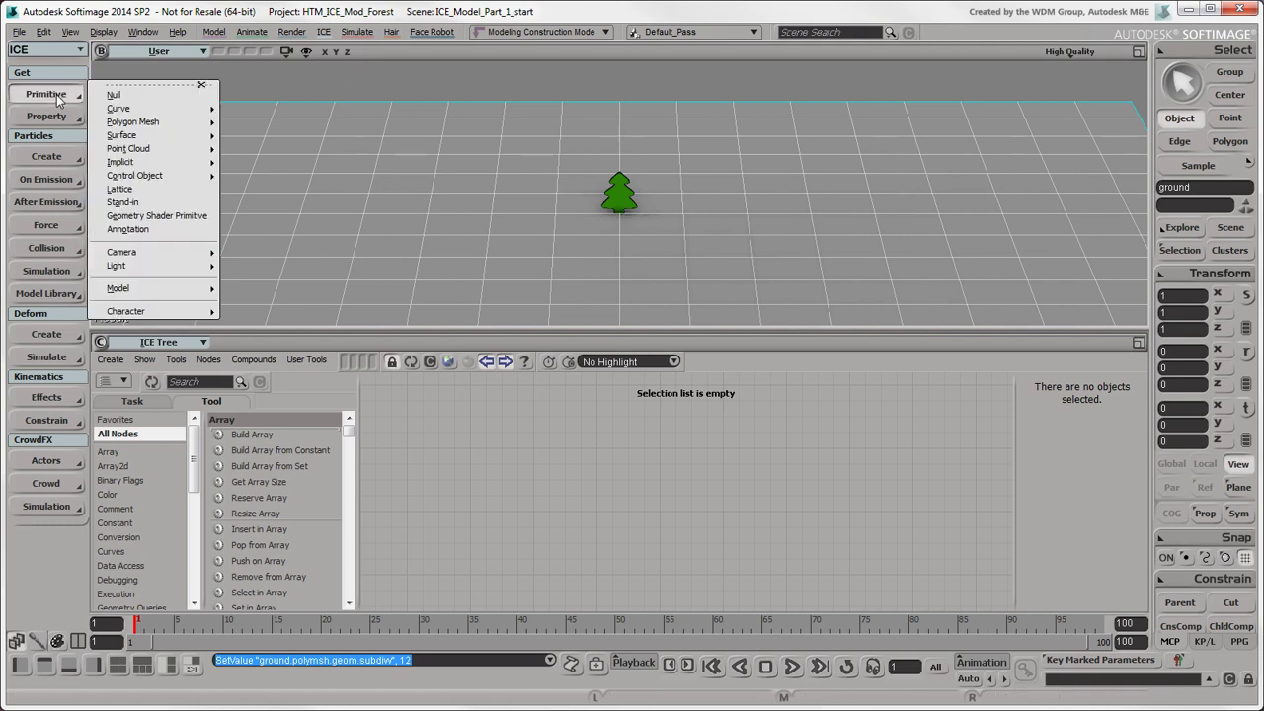
mouse_move(148, 122)
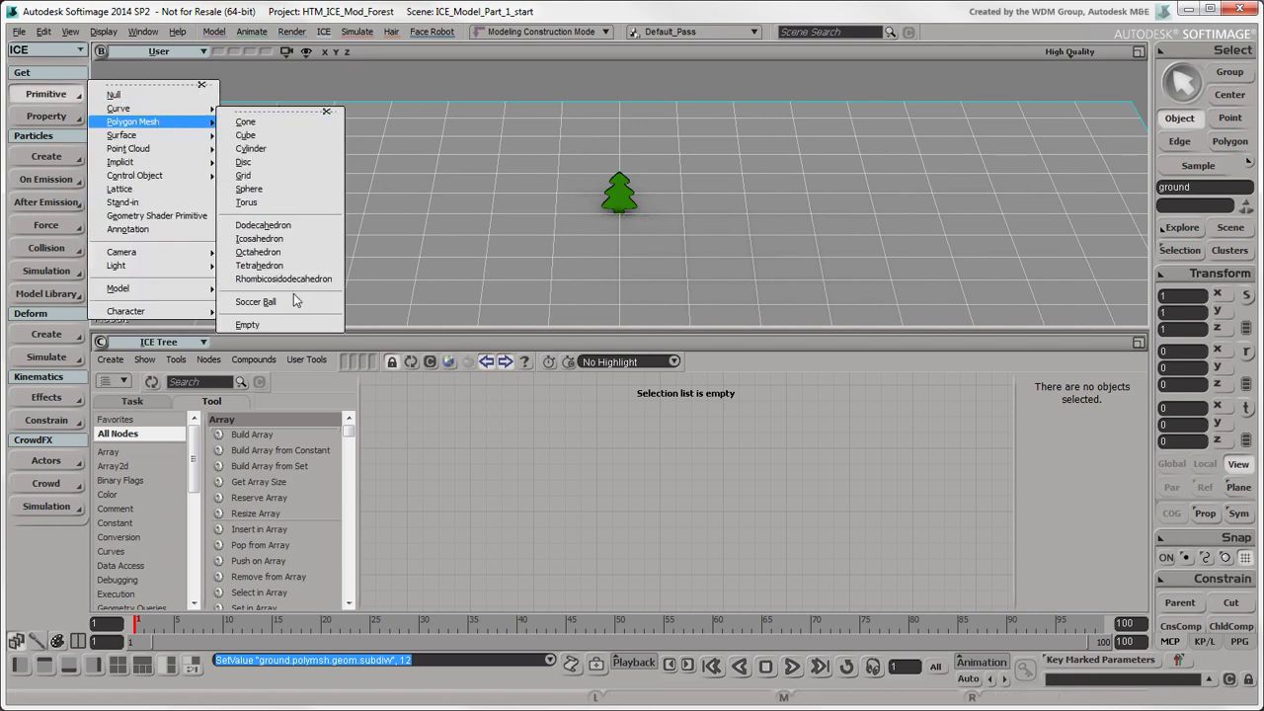
left_click(281, 325)
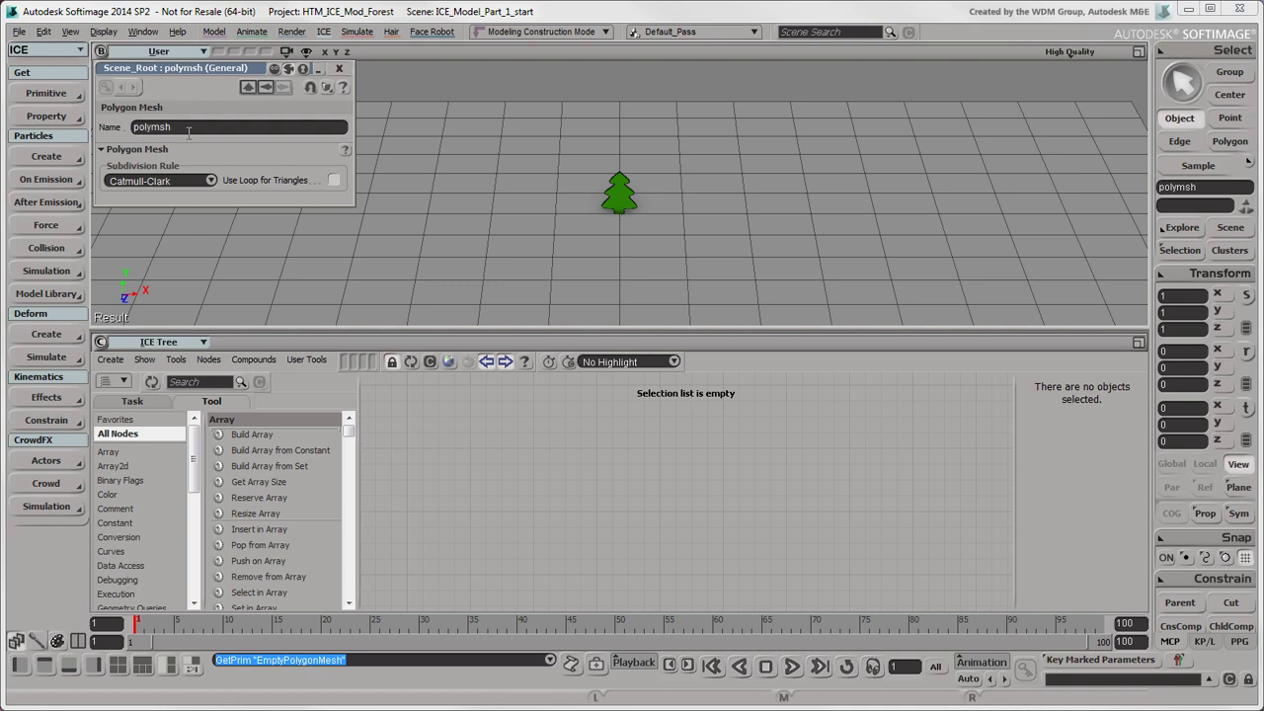
double_click(188, 133)
key("BackSpace")
key("Return")
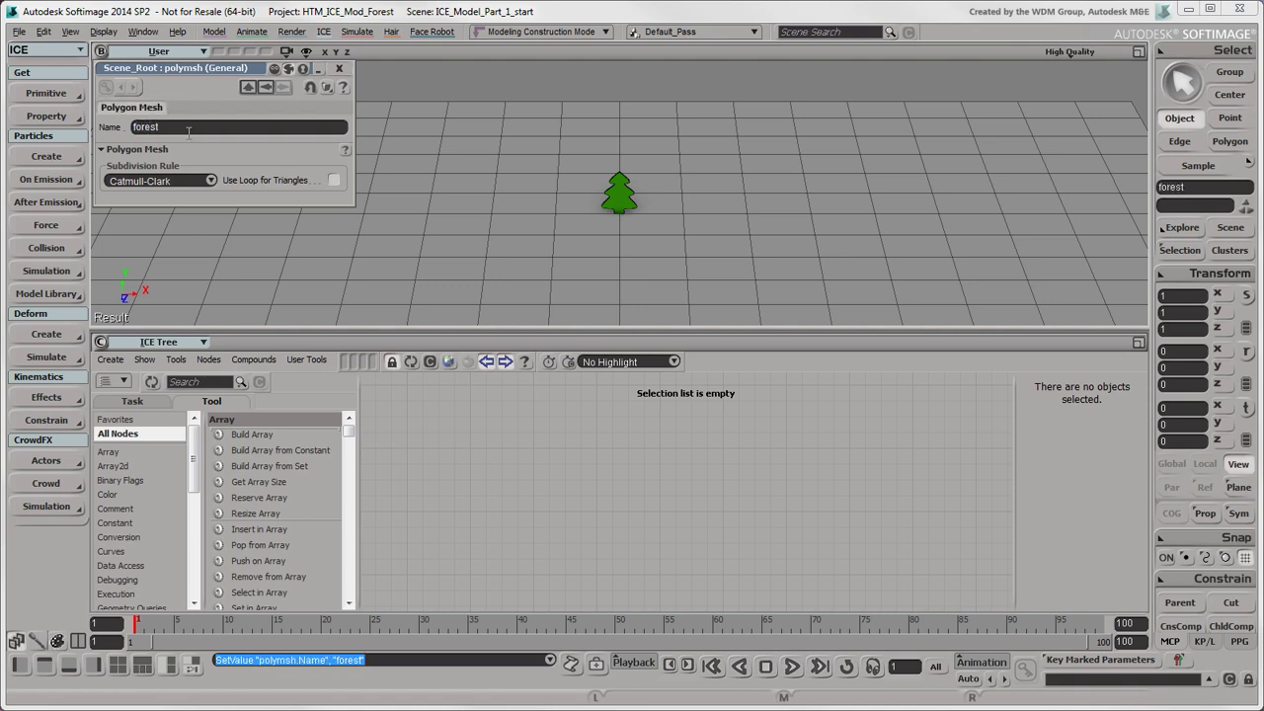
left_click(338, 68)
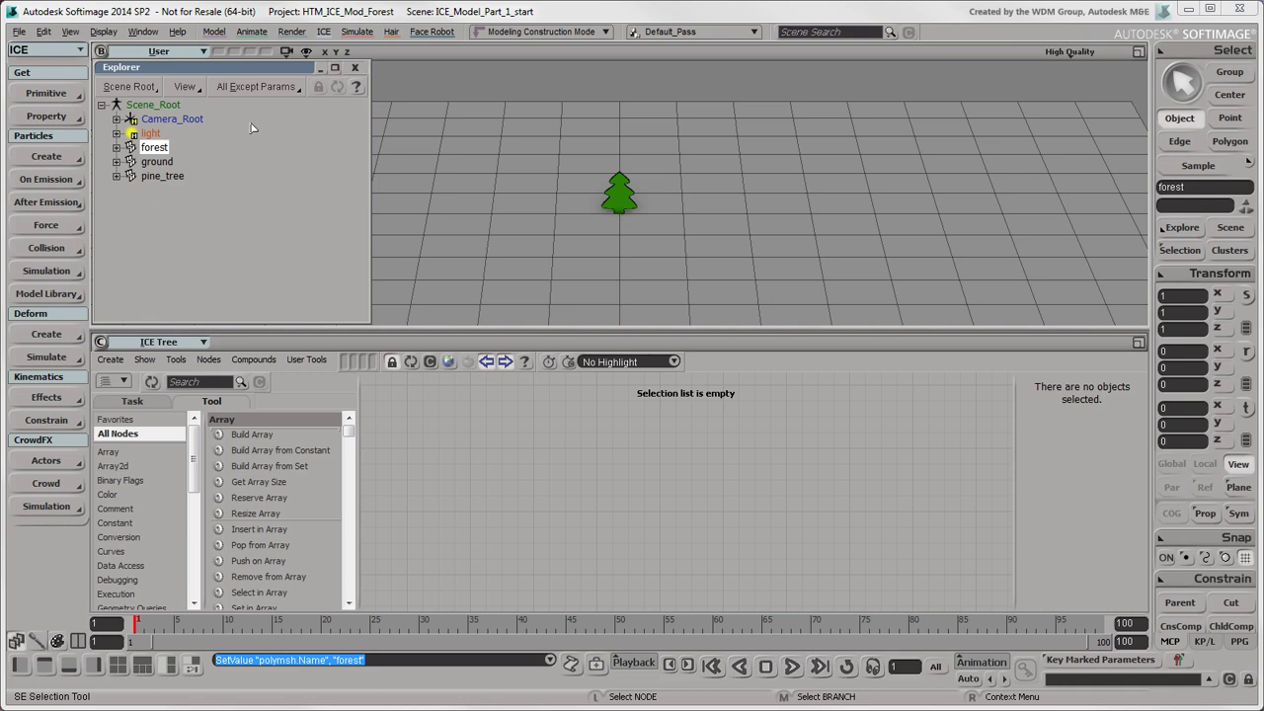
Step: Create an ICE Tree on the forest mesh
left_click(356, 69)
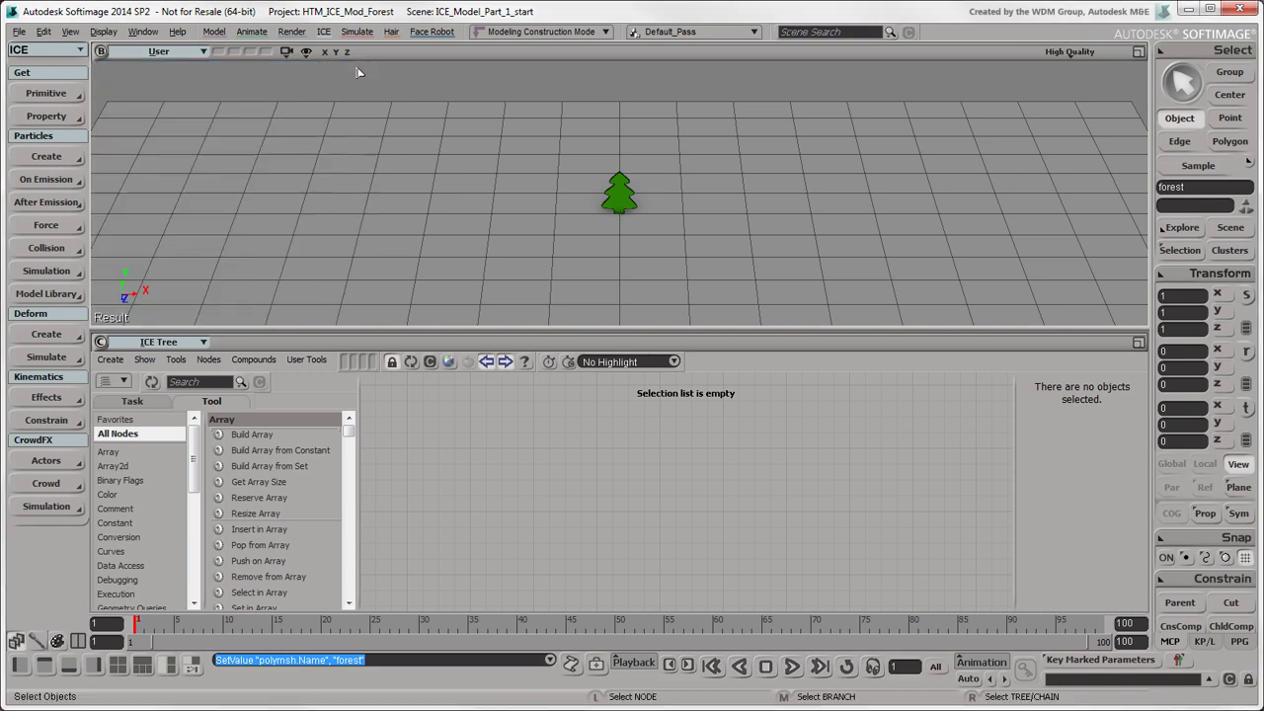
left_click(110, 362)
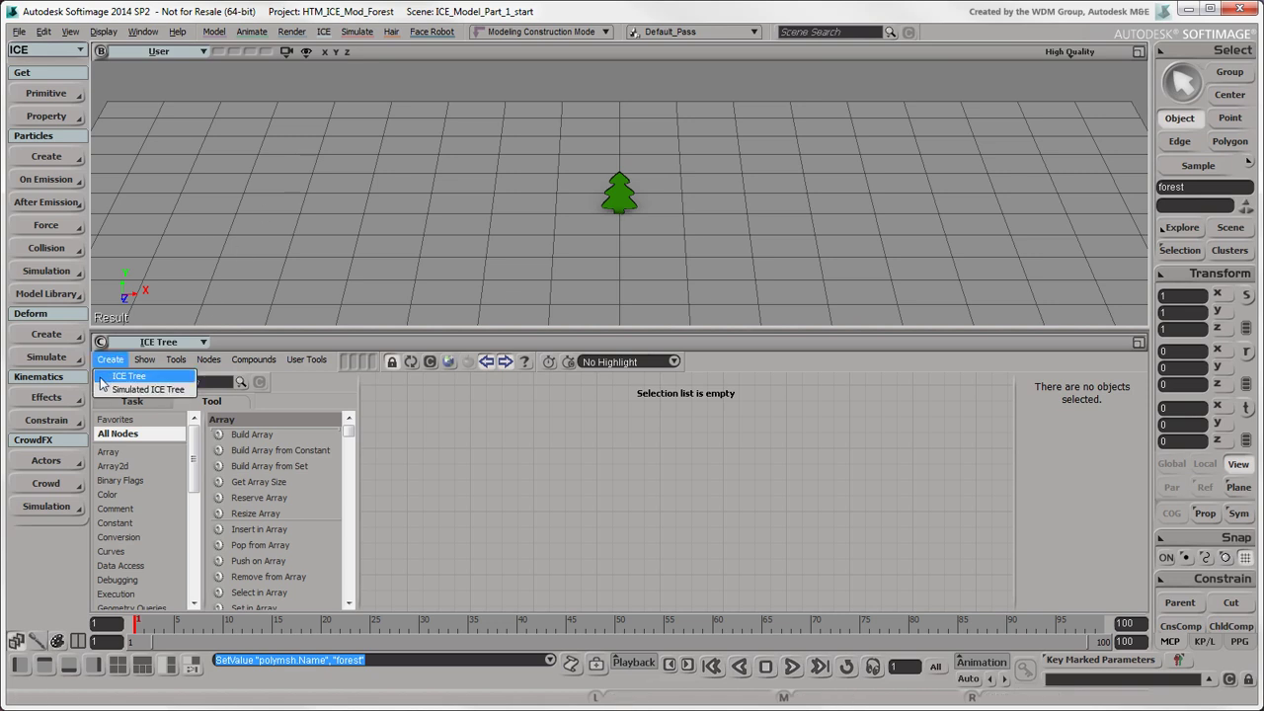
left_click(126, 377)
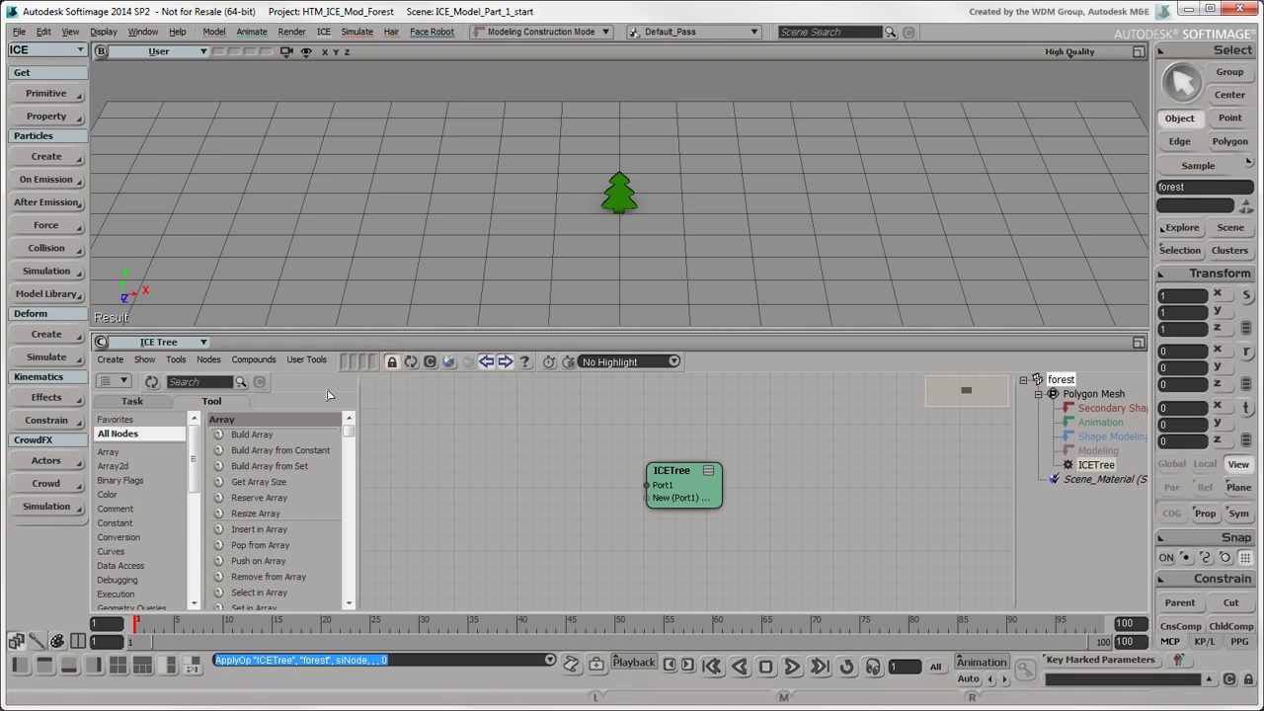
Step: Switch the node library to the Task view's Topology node set
left_click(156, 408)
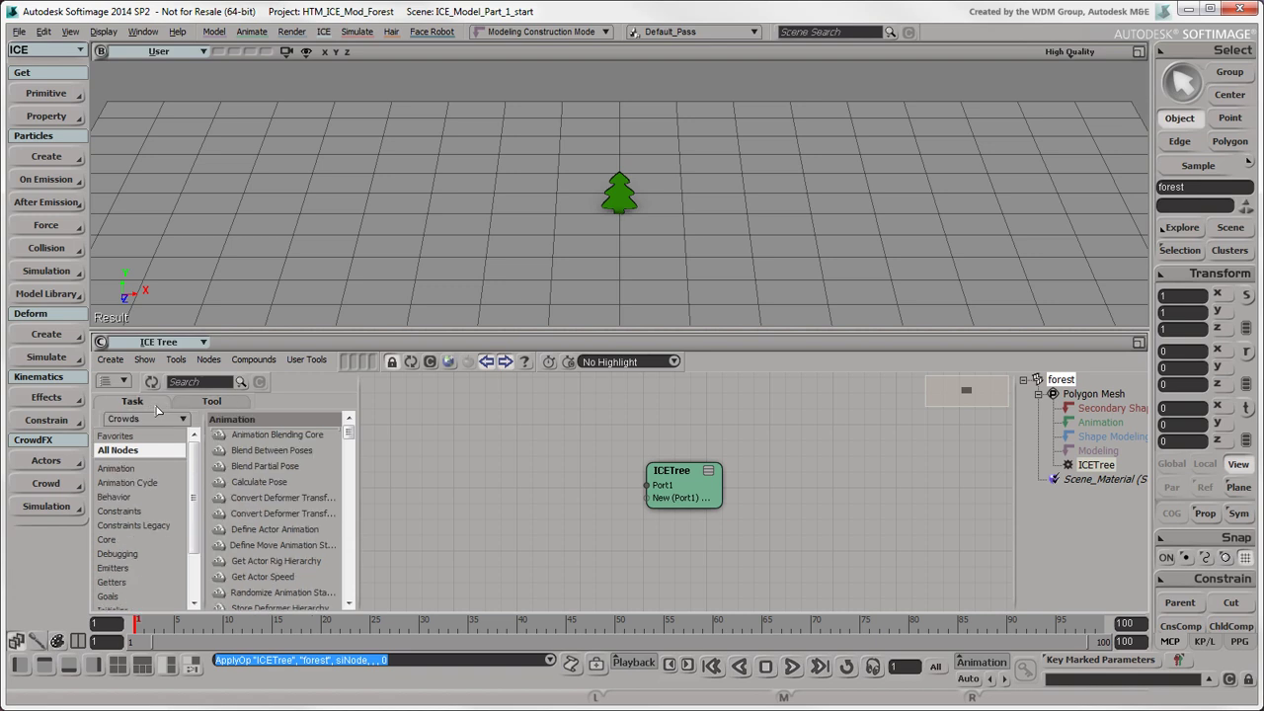
left_click(182, 418)
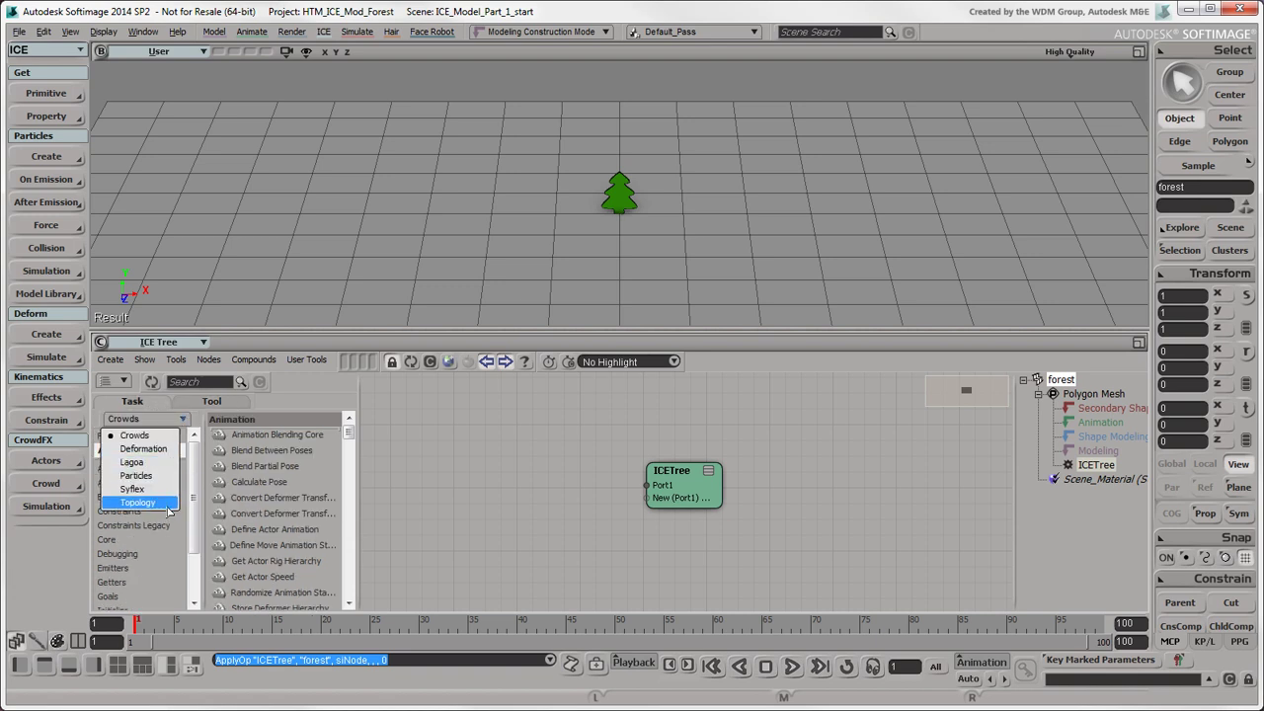
left_click(138, 503)
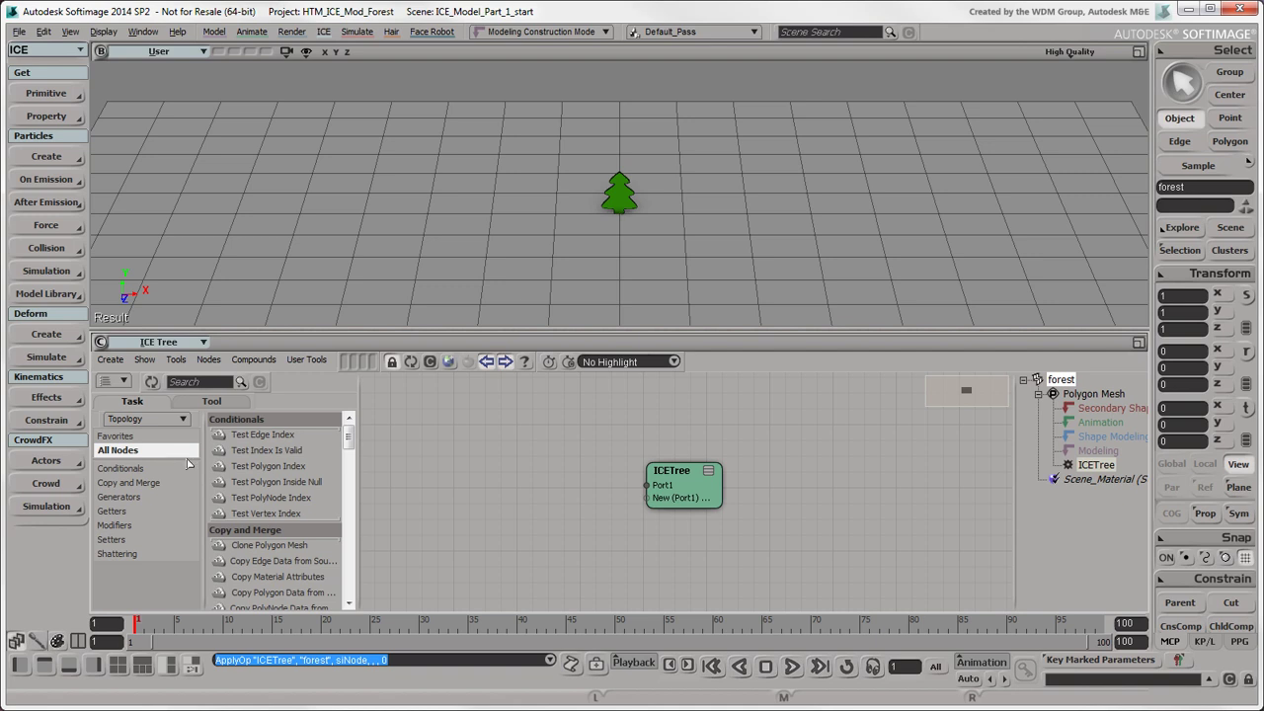
Step: Add Create Copies from Polygon Mesh and a Get pine_tree node, wiring Out Name to Source Polygon Mesh Name
left_click_drag(349, 437, 384, 388)
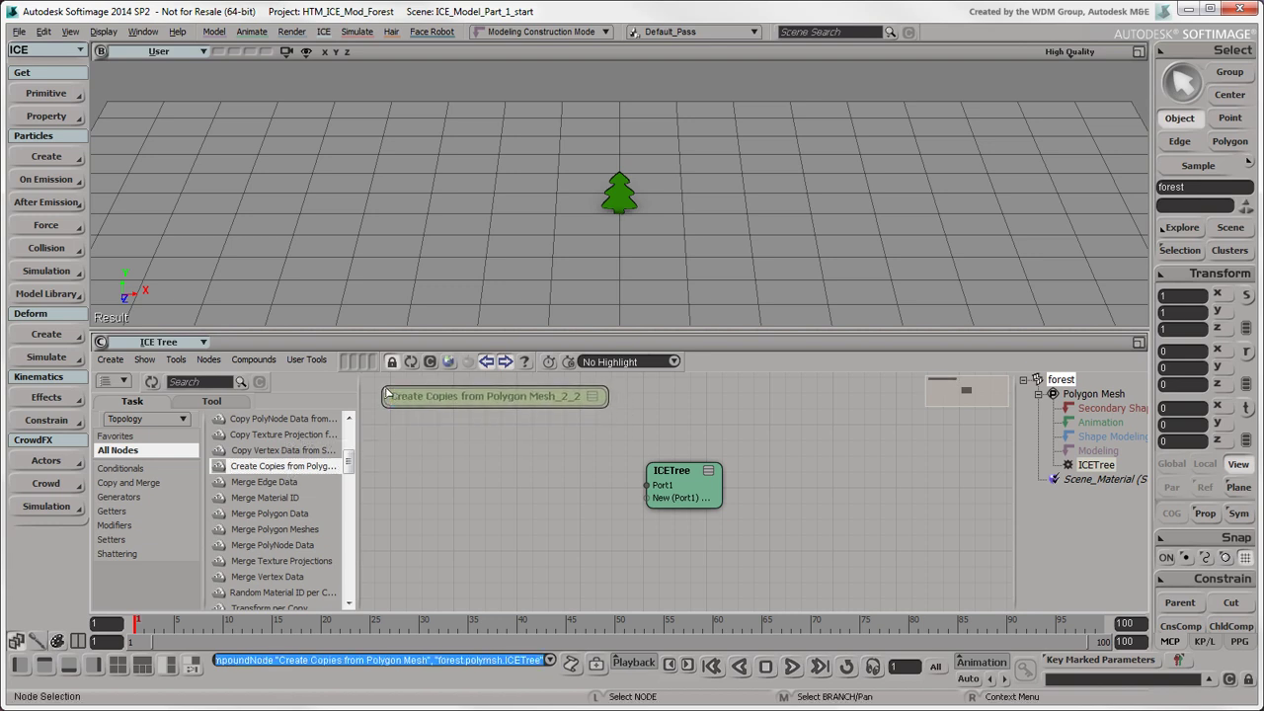
left_click_drag(630, 550, 906, 543)
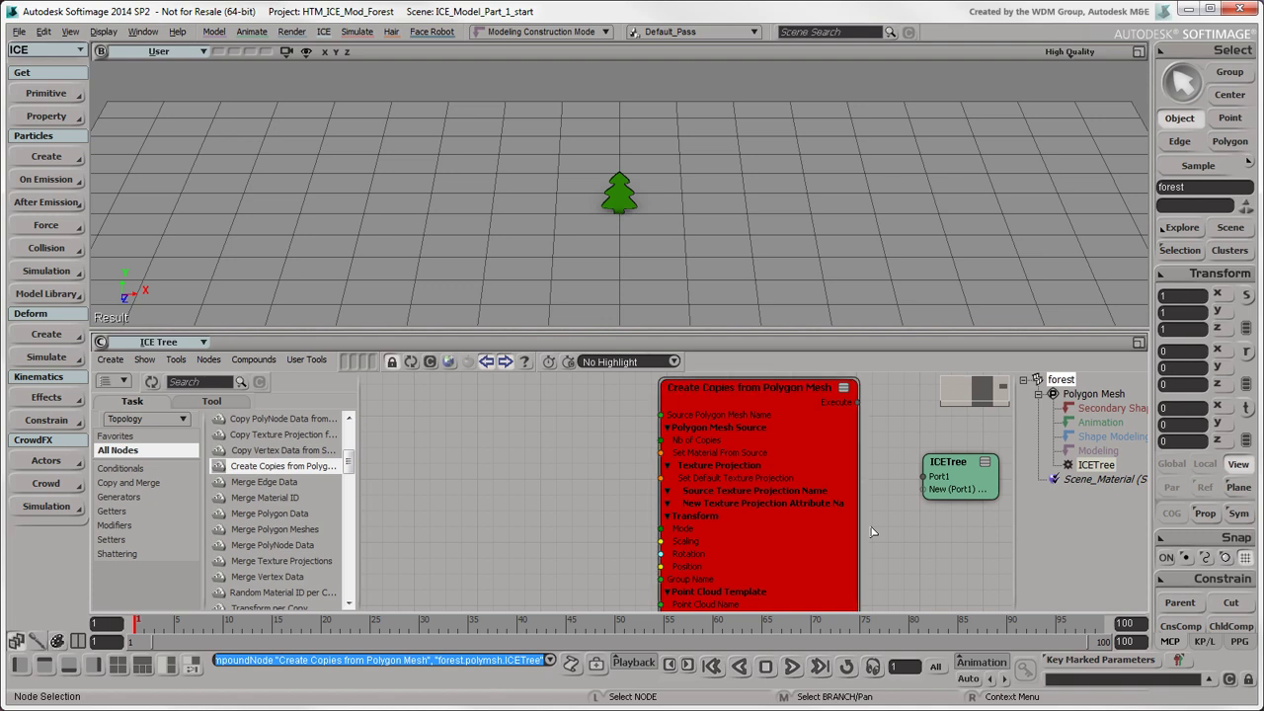
left_click(620, 202)
key("F3")
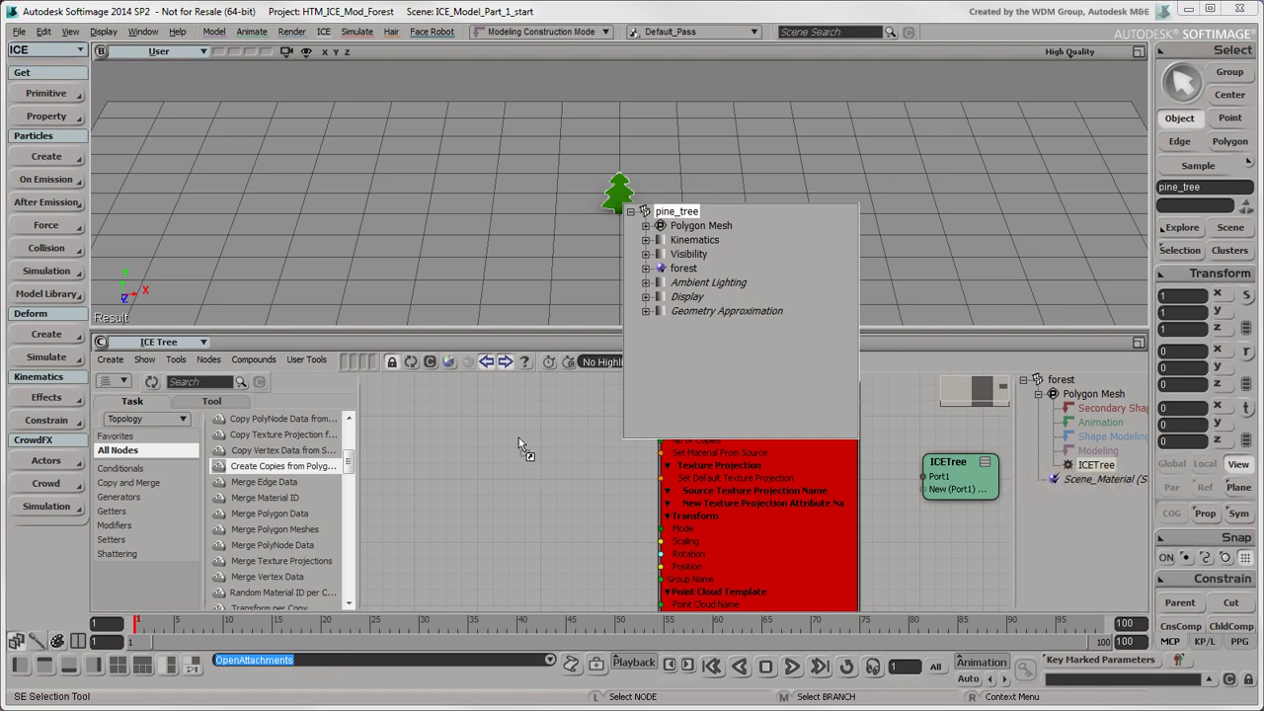
left_click_drag(518, 434, 520, 439)
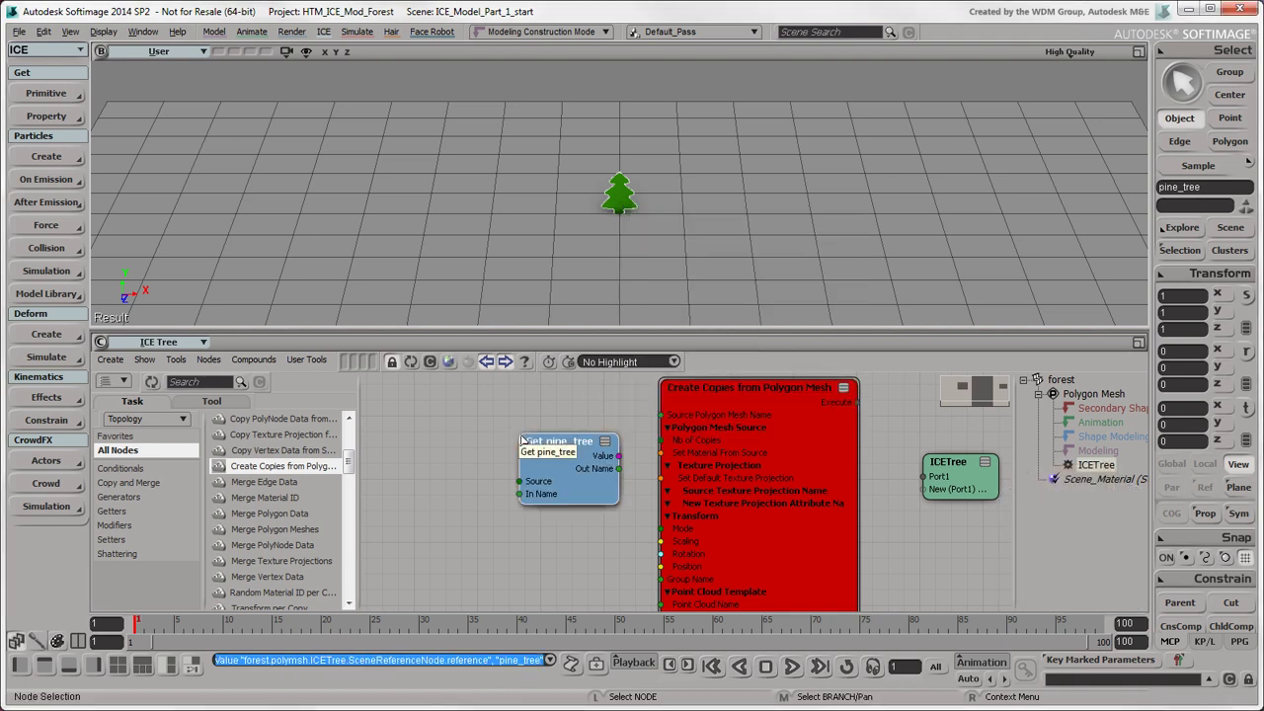
key("8")
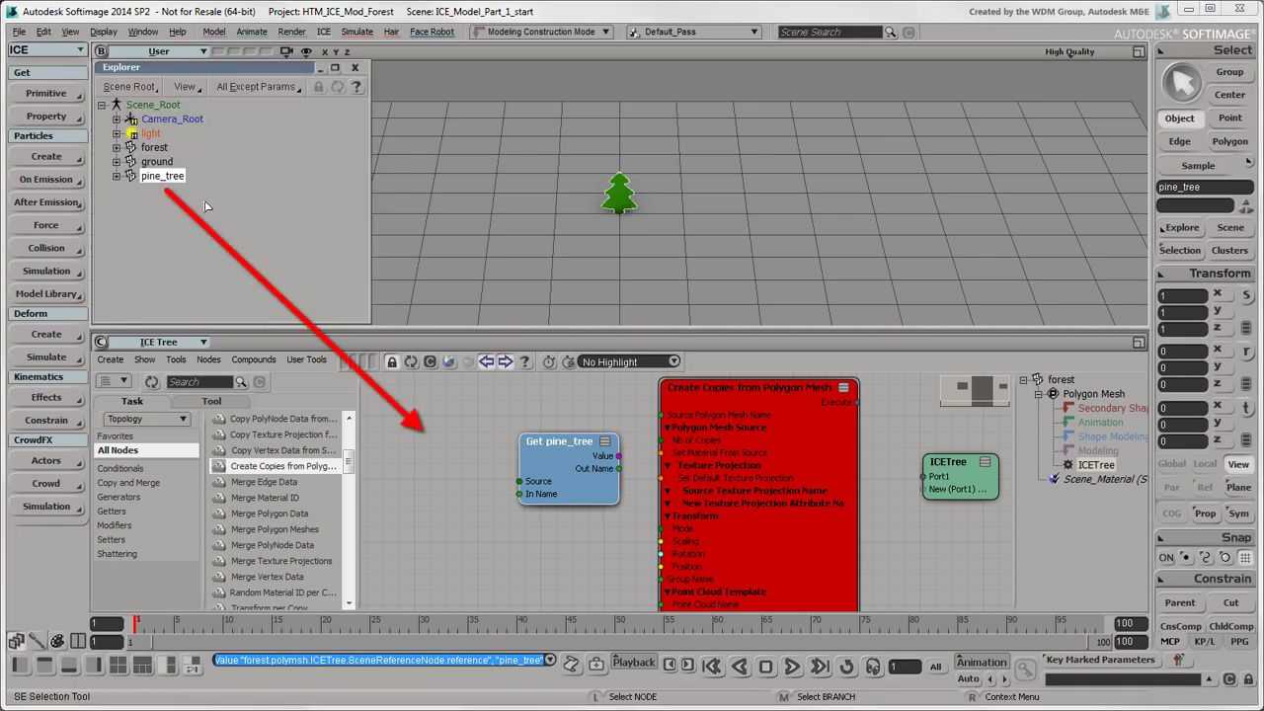
left_click(354, 67)
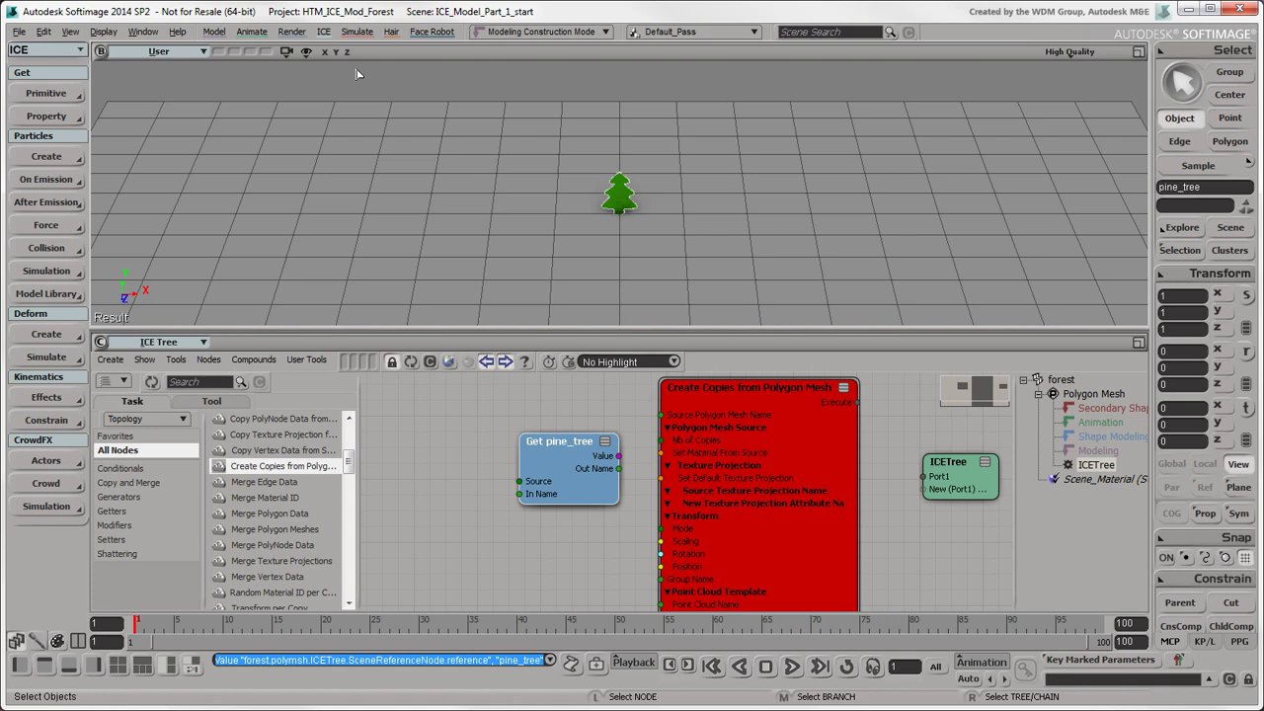
left_click_drag(572, 476, 560, 436)
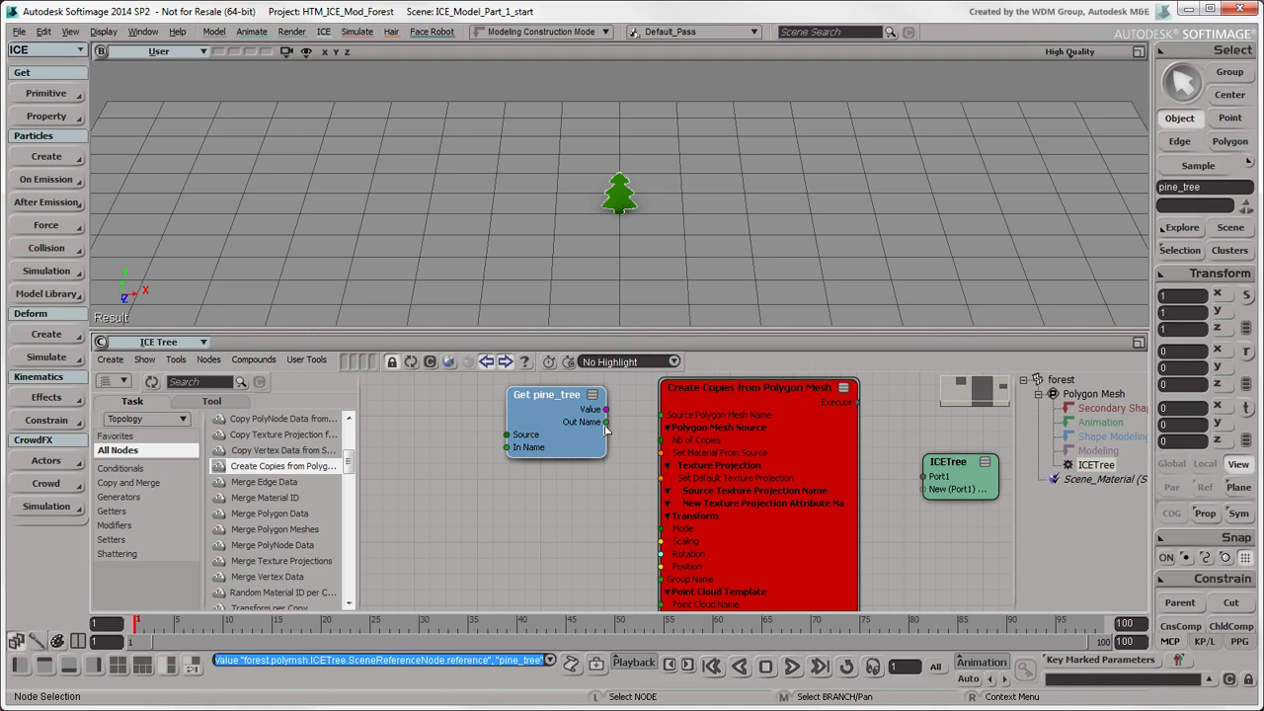
left_click_drag(606, 421, 679, 423)
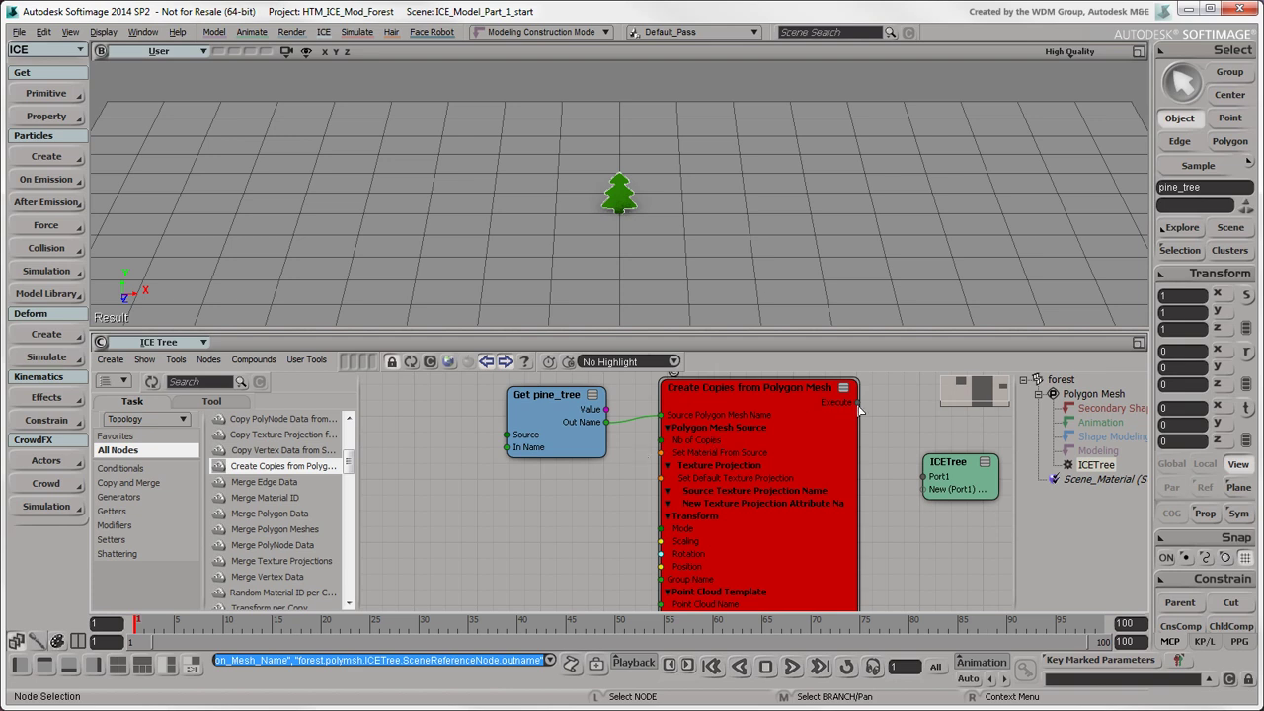
Step: Wire Create Copies' Execute output into the ICETree node's Port1
left_click_drag(858, 402, 939, 479)
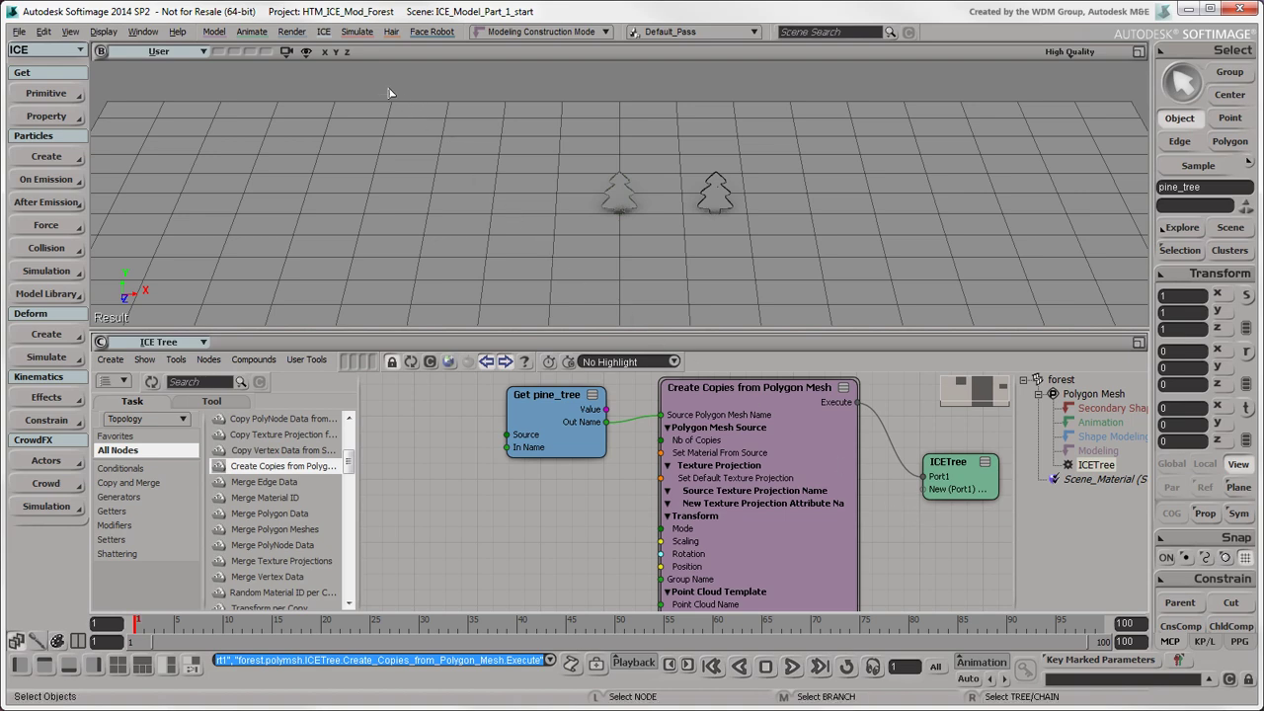
Step: Assign the green forest material to the forest mesh in the Material Manager
left_click(301, 35)
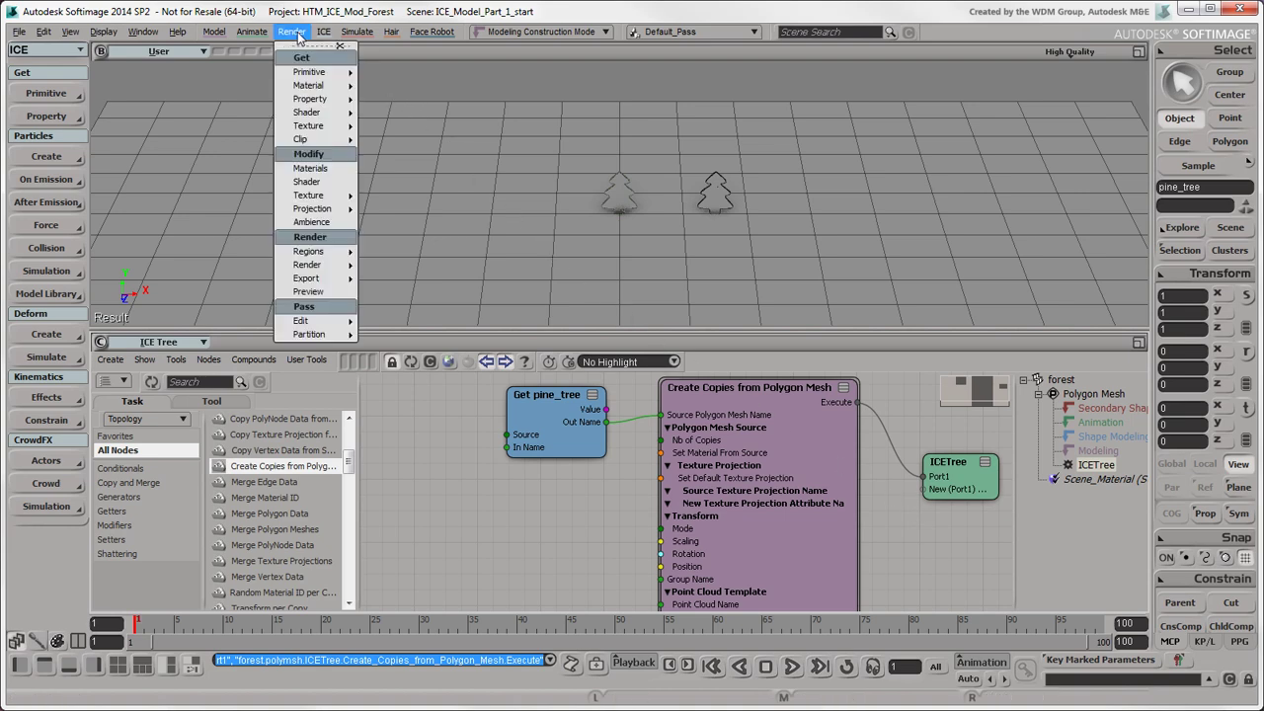
left_click(345, 168)
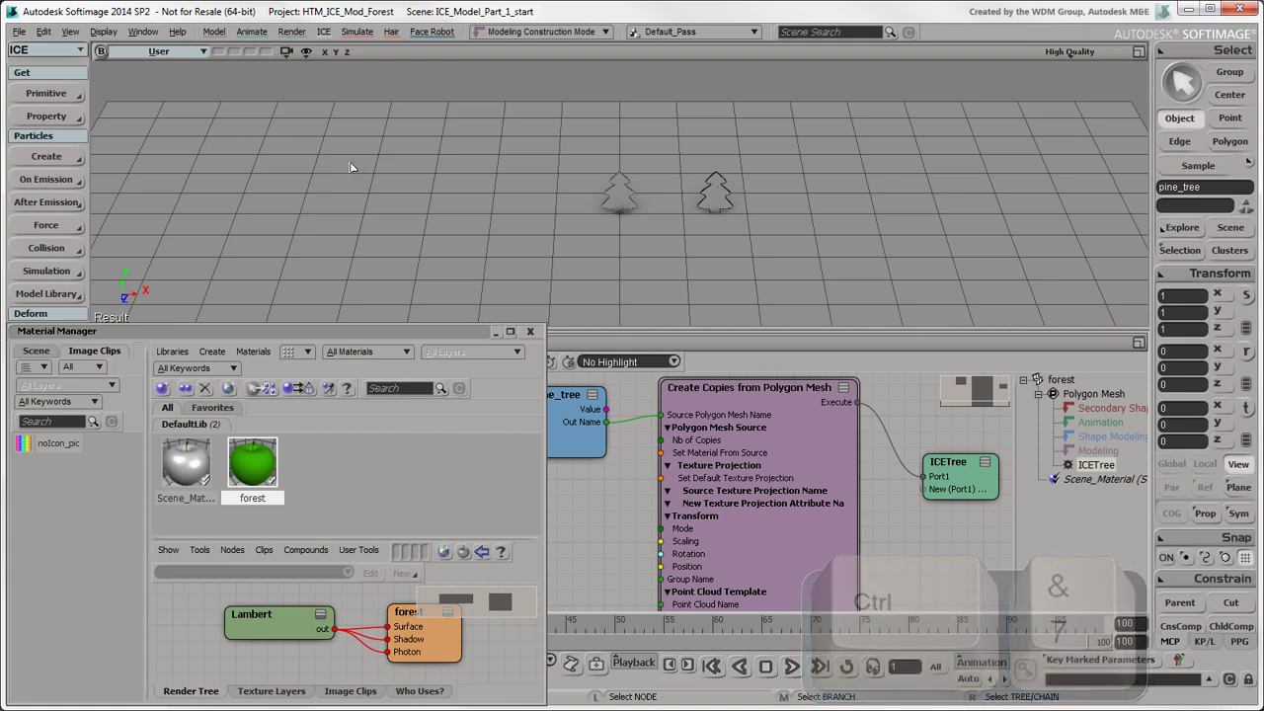
left_click(711, 207)
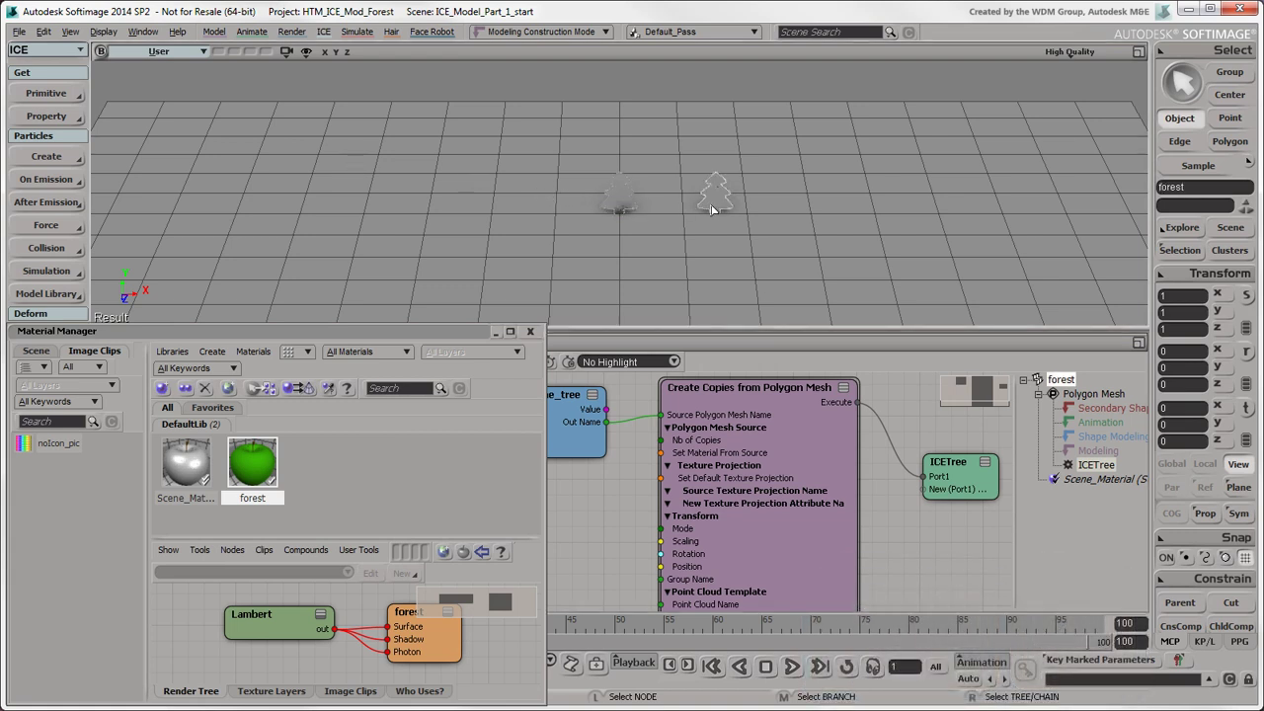
left_click(262, 472)
left_click_drag(694, 207, 711, 200)
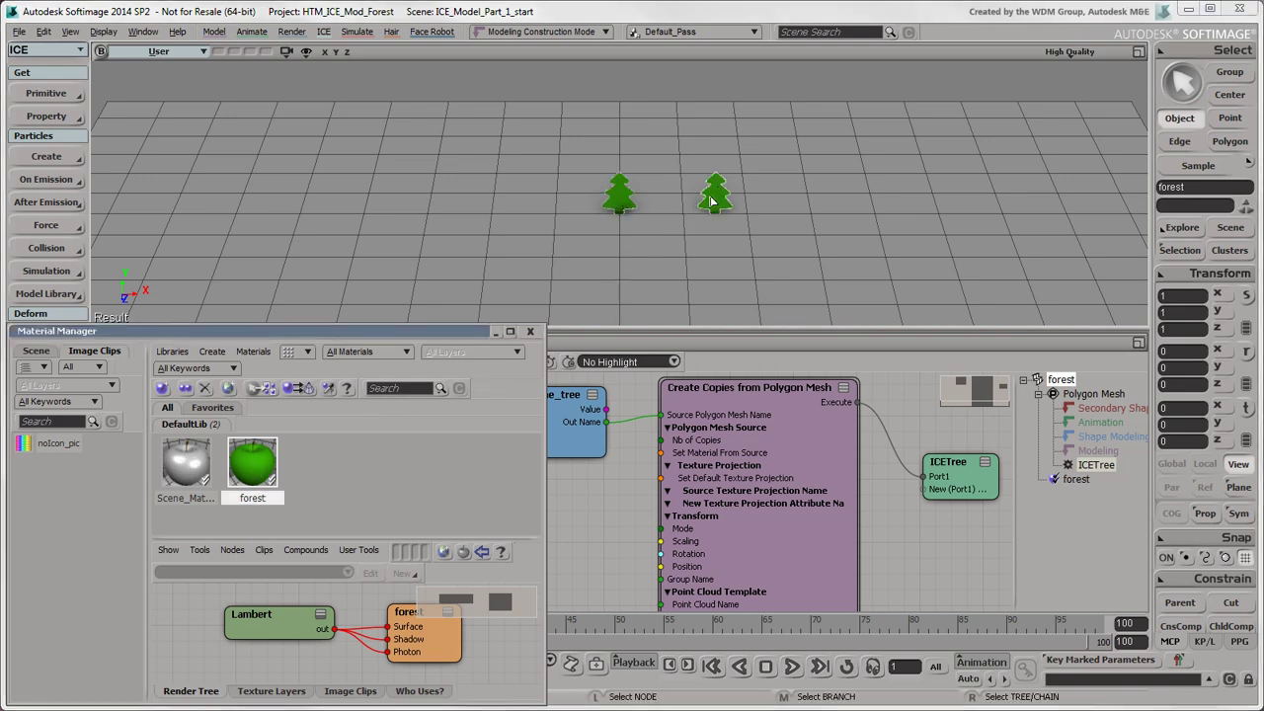
left_click(530, 332)
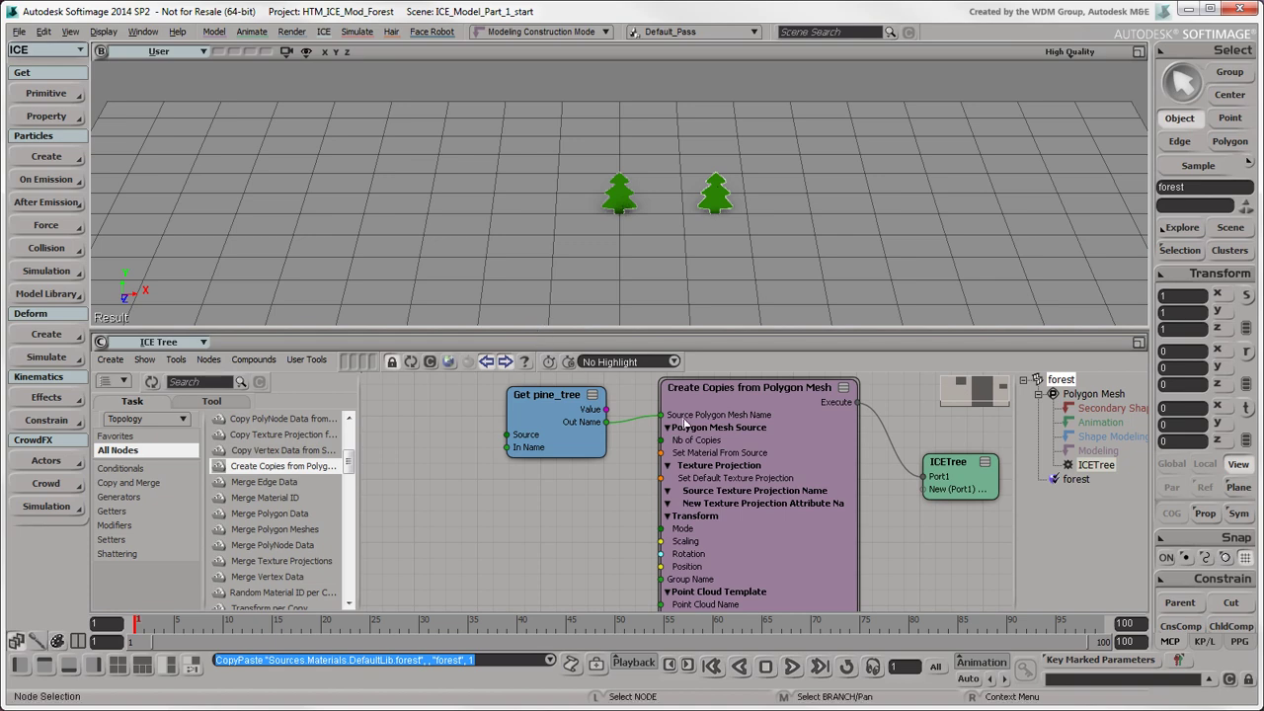
Step: Set Create Copies to 9 copies with Position X 4.8 and Z 1.333
double_click(770, 455)
key("z")
left_click_drag(934, 262, 793, 225)
key("Escape")
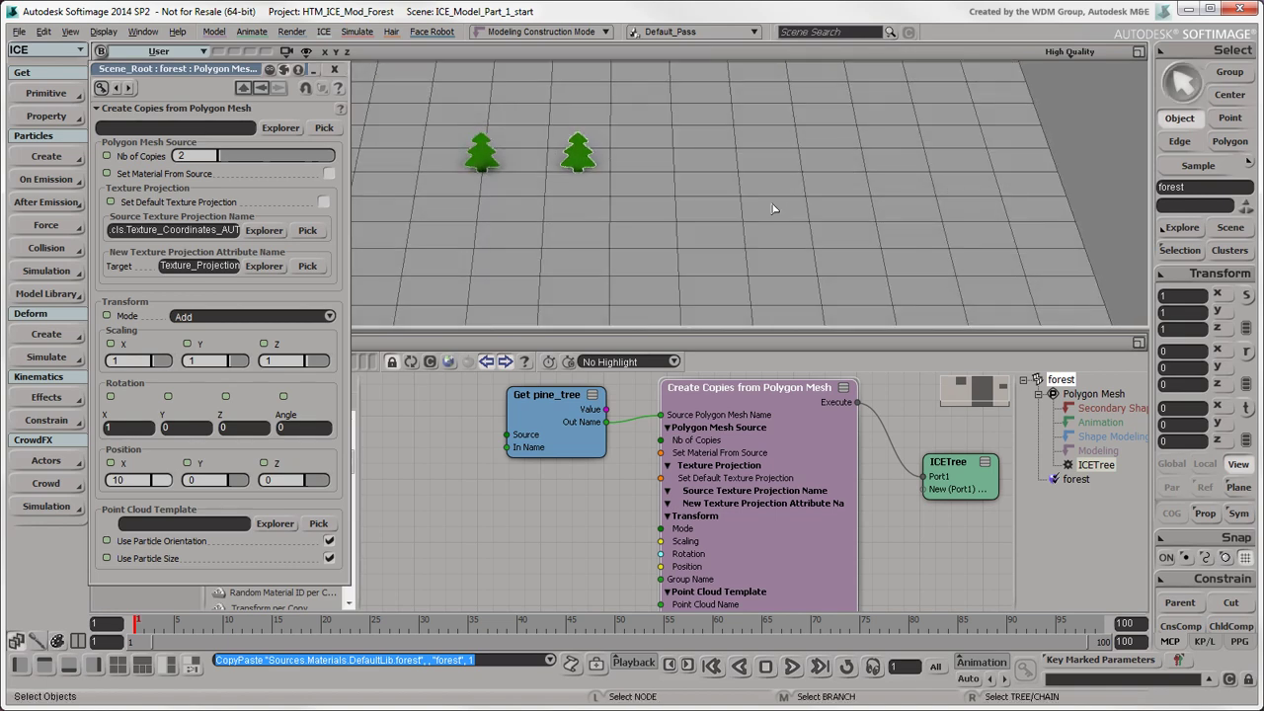
mouse_move(225, 158)
left_mouse_down()
mouse_move(321, 161)
mouse_move(229, 161)
left_mouse_up()
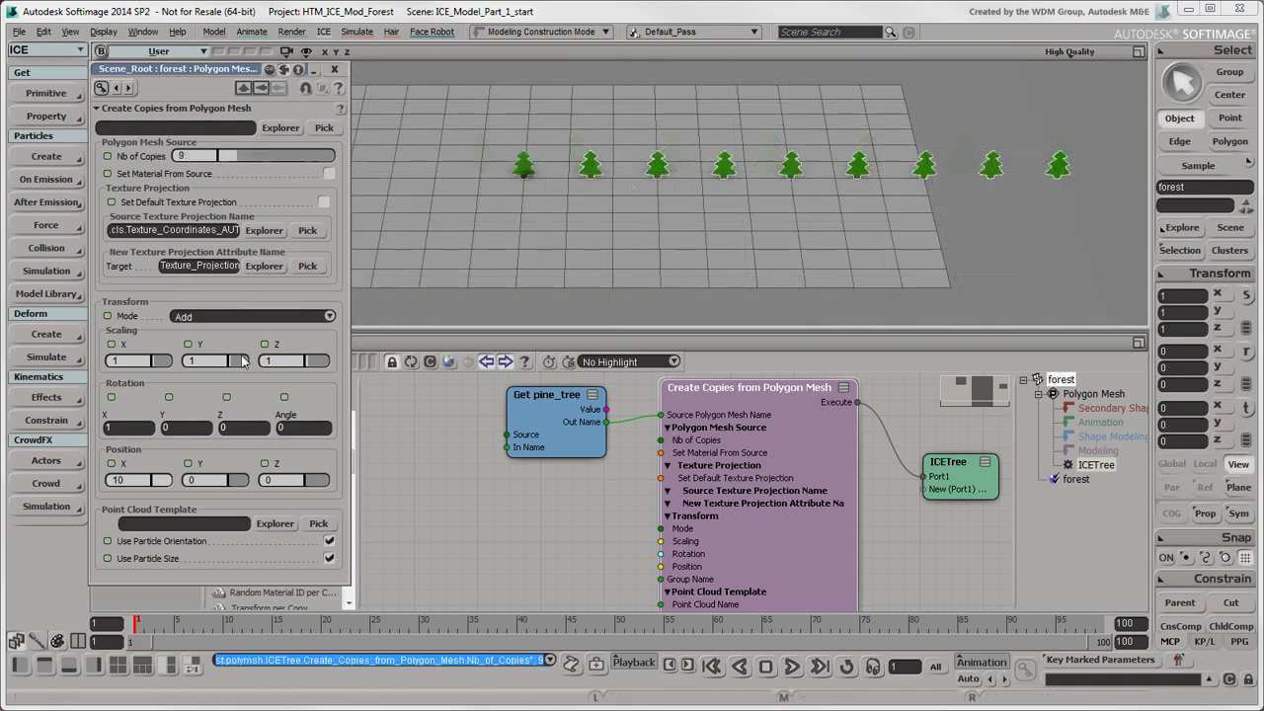
mouse_move(163, 493)
left_mouse_down()
mouse_move(139, 486)
mouse_move(181, 486)
mouse_move(166, 491)
left_mouse_up()
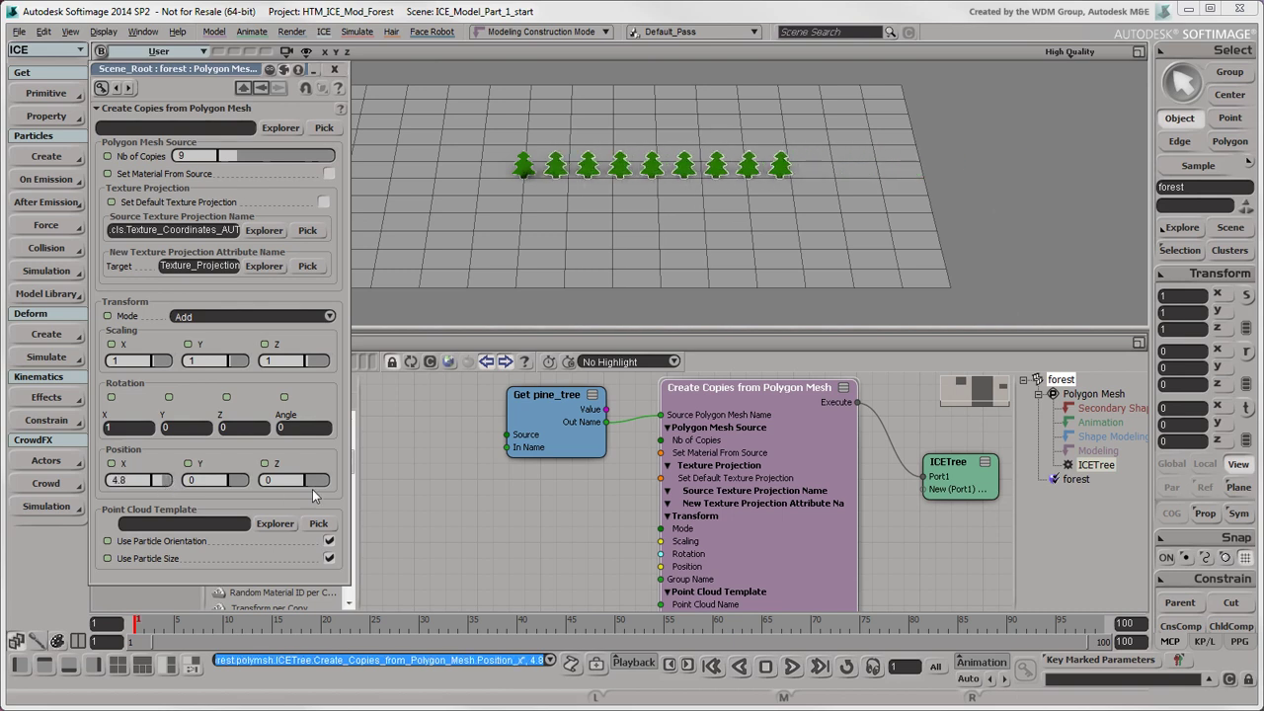
mouse_move(317, 492)
left_mouse_down()
mouse_move(329, 481)
mouse_move(296, 483)
mouse_move(309, 484)
left_mouse_up()
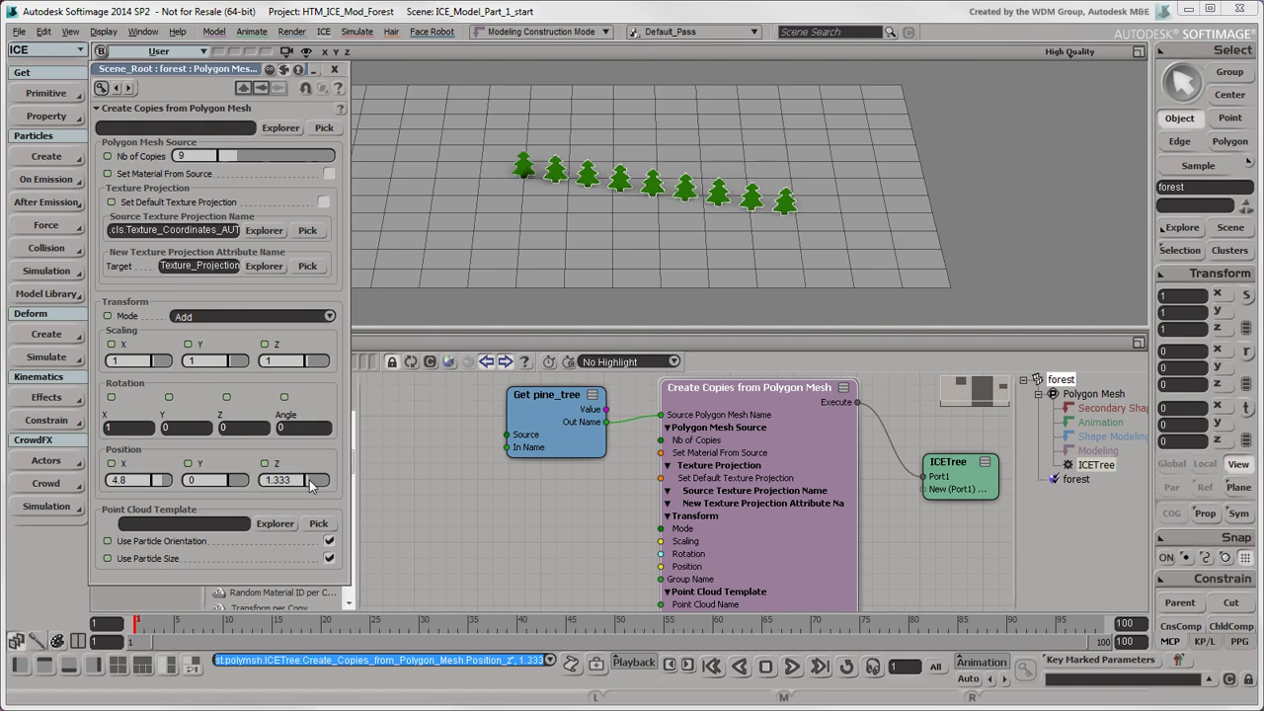
Step: Hide the original pine_tree from the scene Explorer
left_click(334, 70)
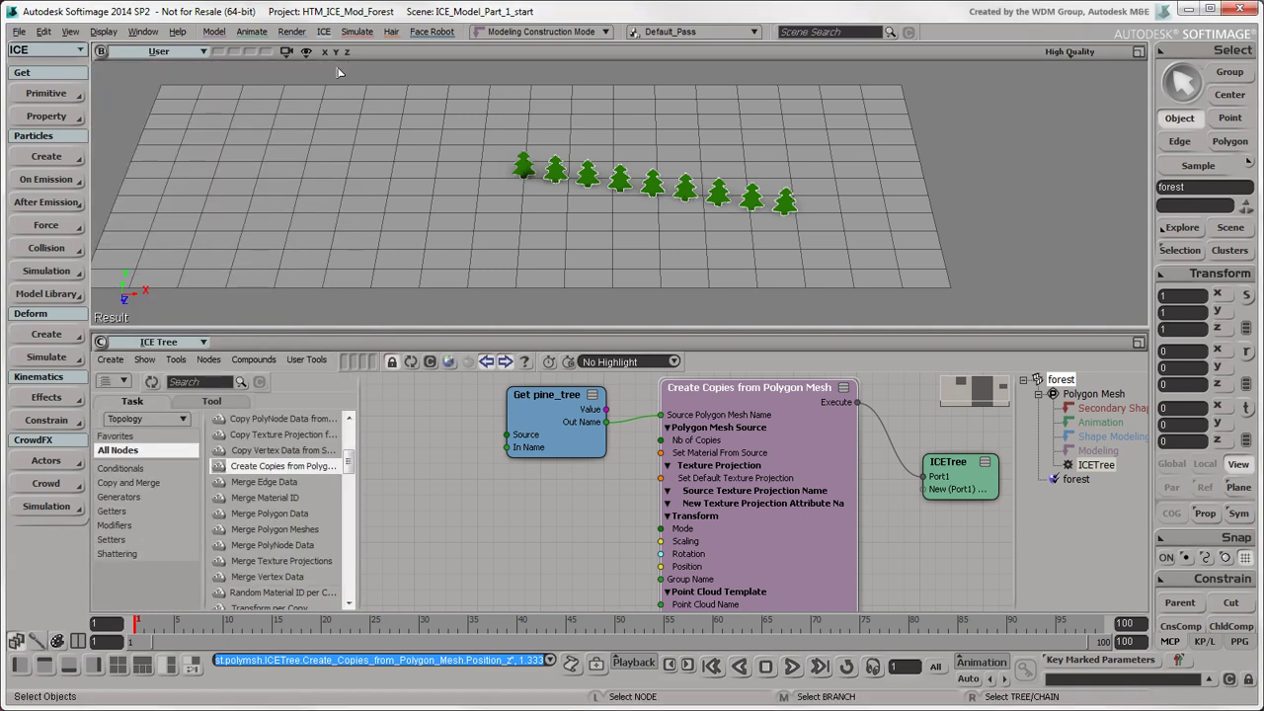
key("8")
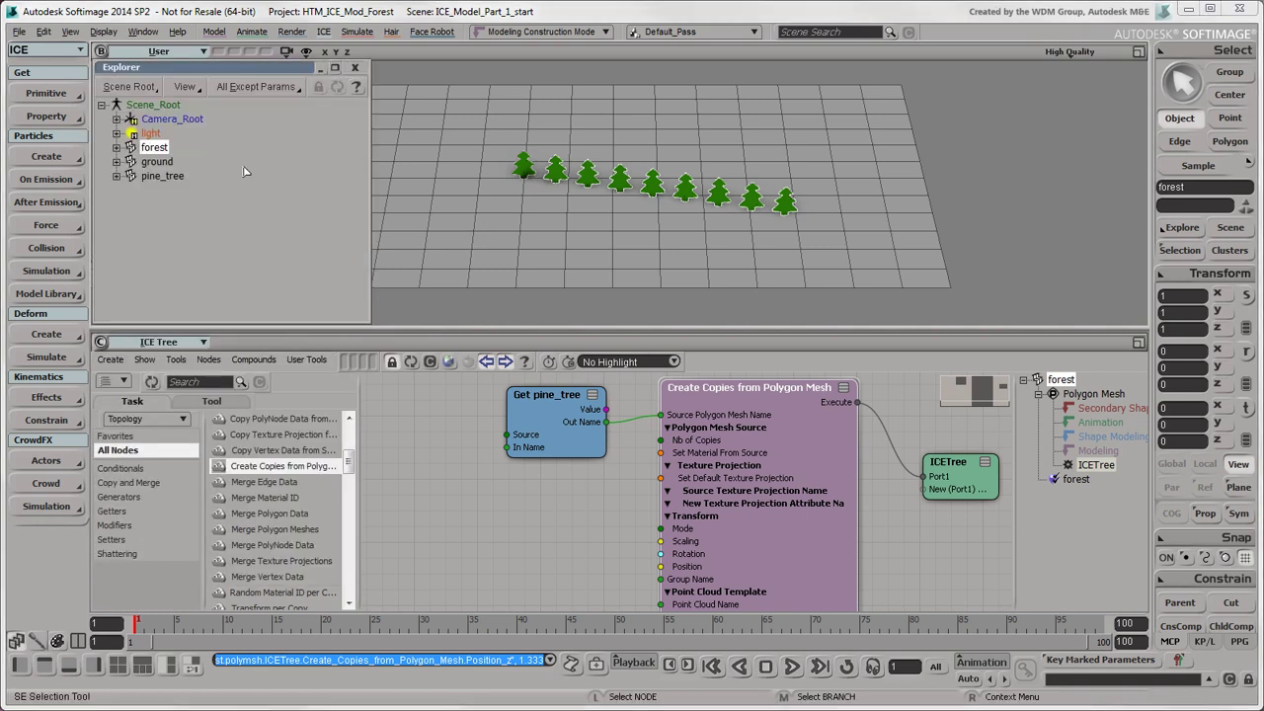
left_click(162, 177)
key("h")
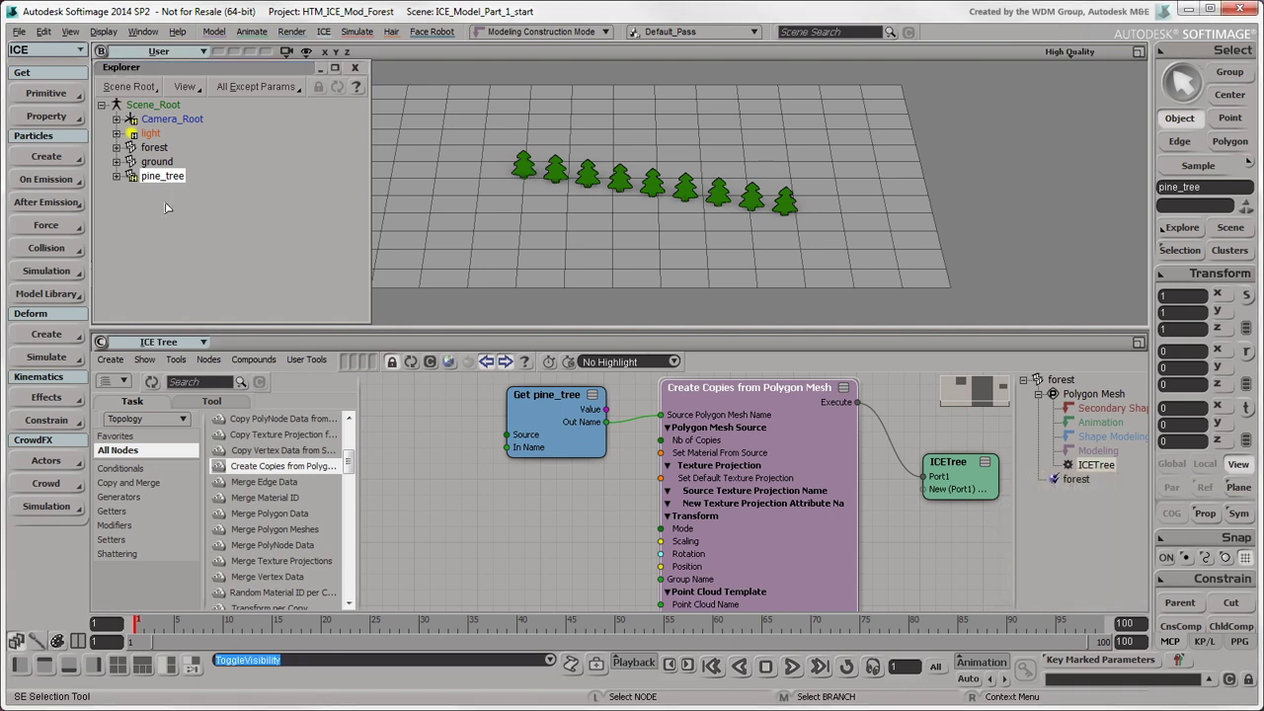
Step: Select the ground object in the Explorer, briefly checking its vertices
left_click(160, 163)
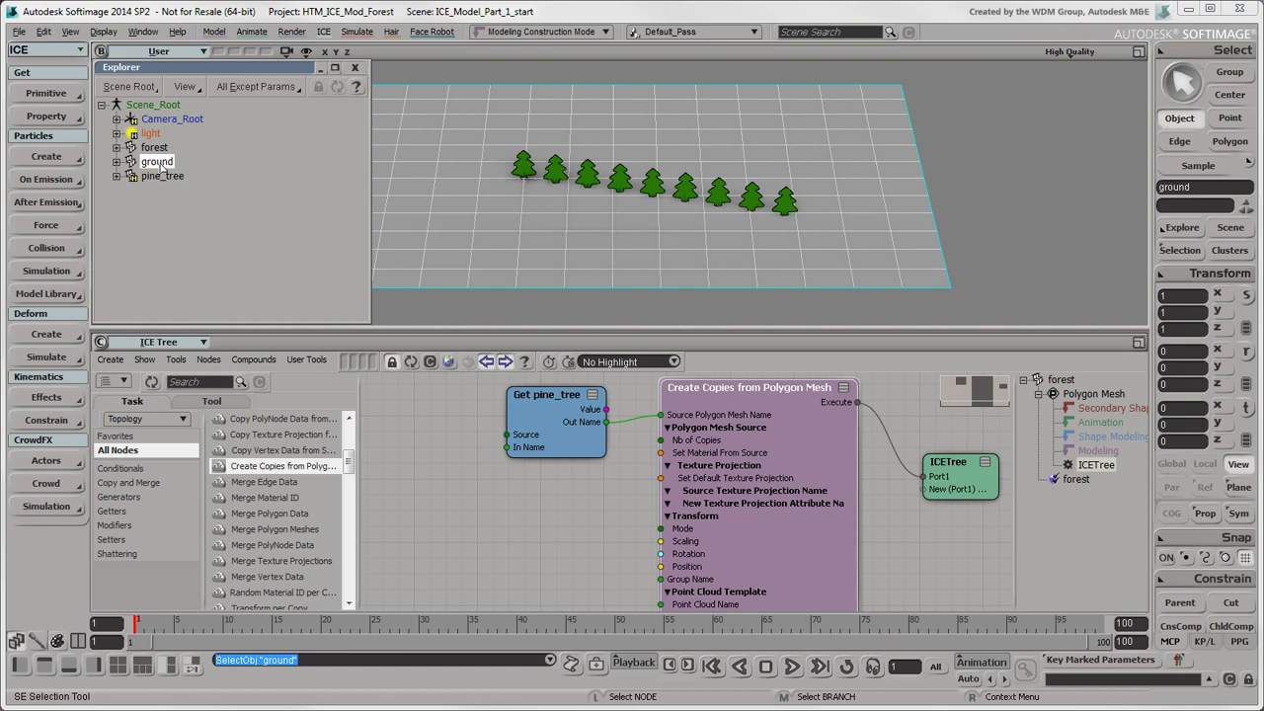
left_click(1230, 119)
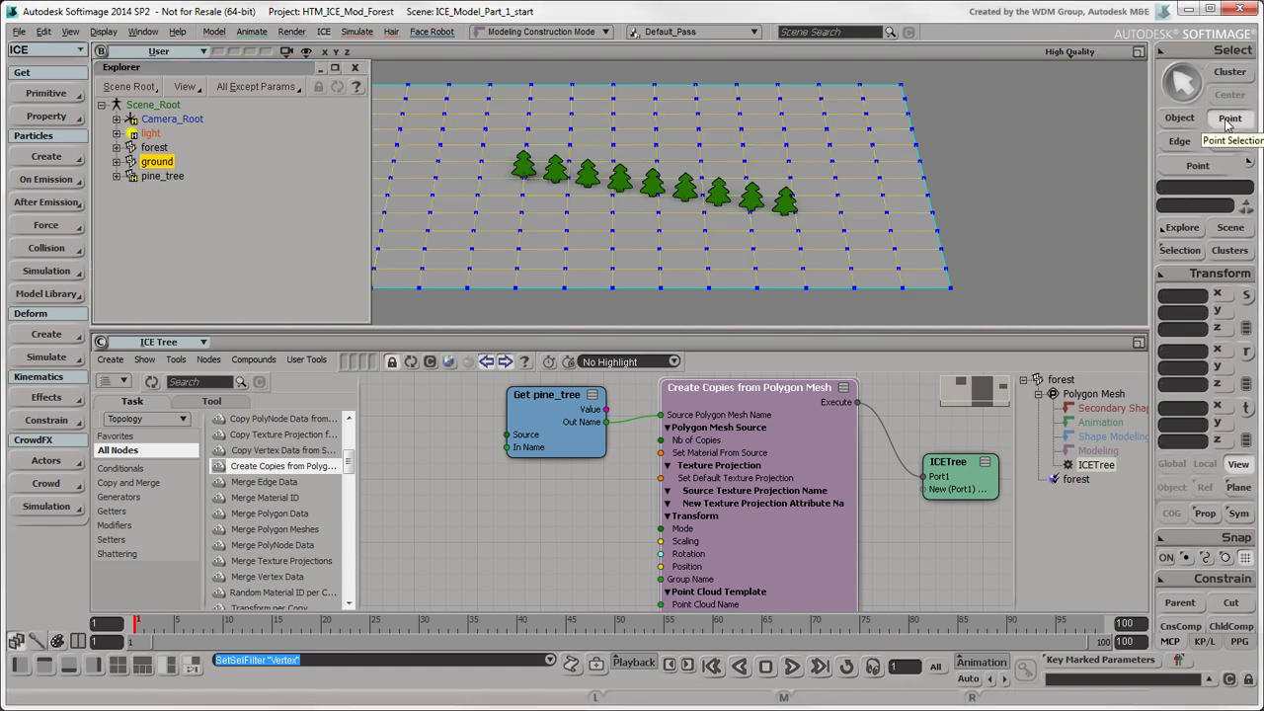
left_click(1179, 118)
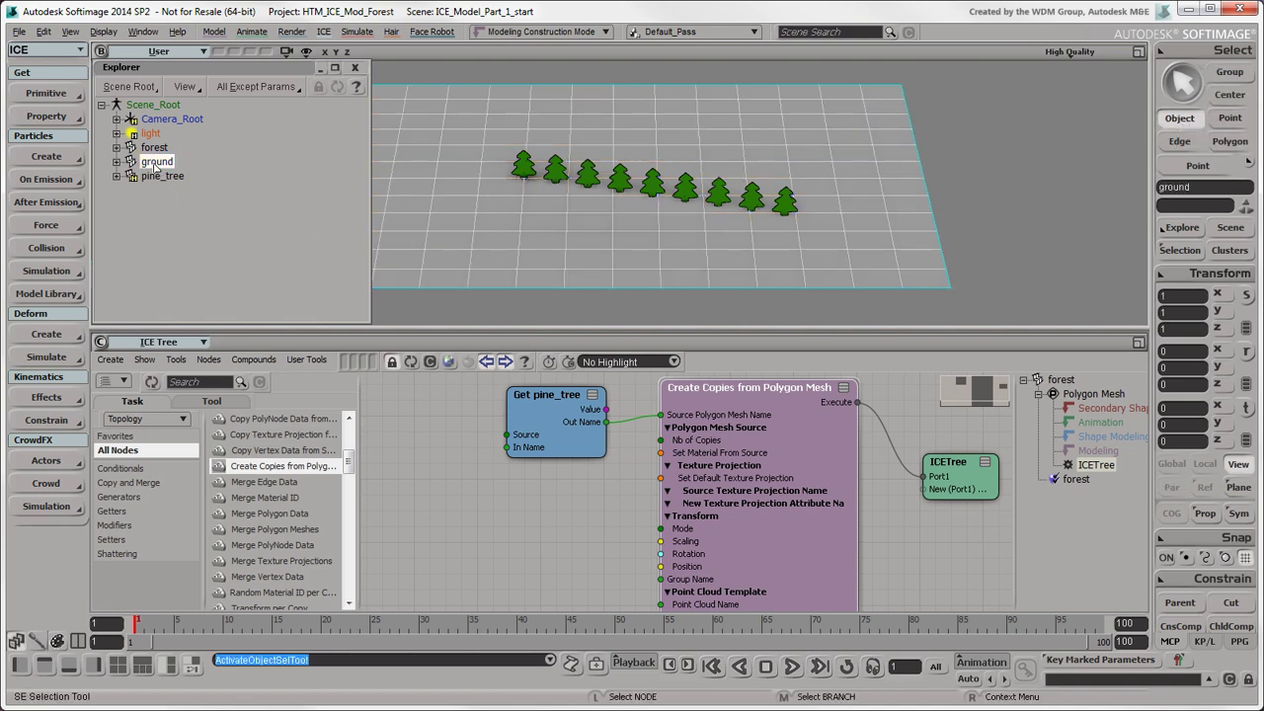
left_click(199, 199)
Step: Add a Get ground node to the ICE Tree and set it to read ground.NbPoints
left_click_drag(499, 516, 536, 510)
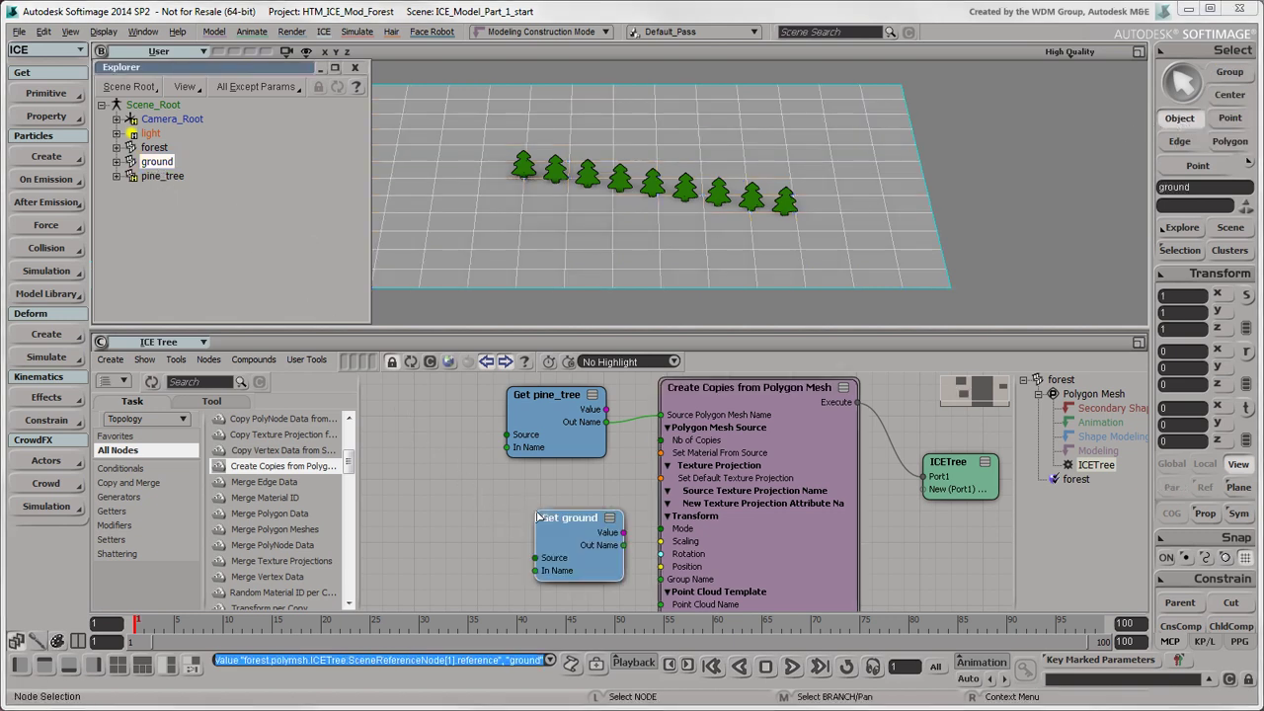
left_click(355, 68)
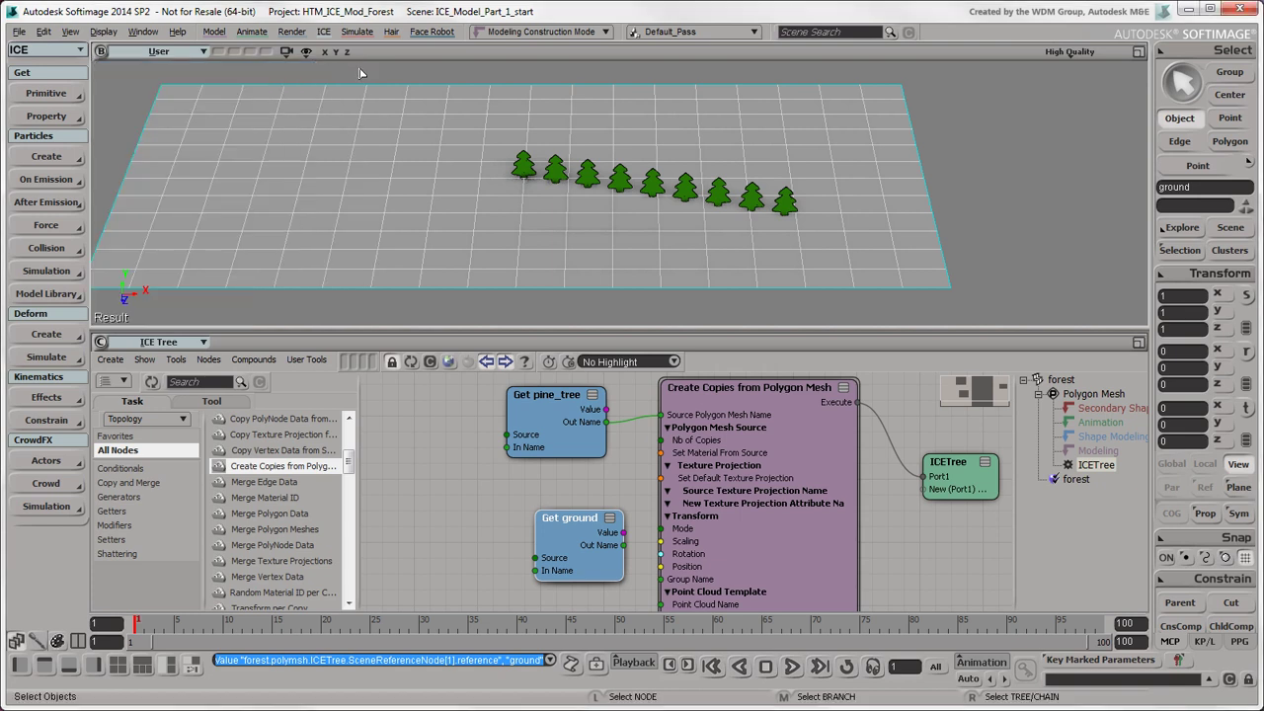
double_click(564, 539)
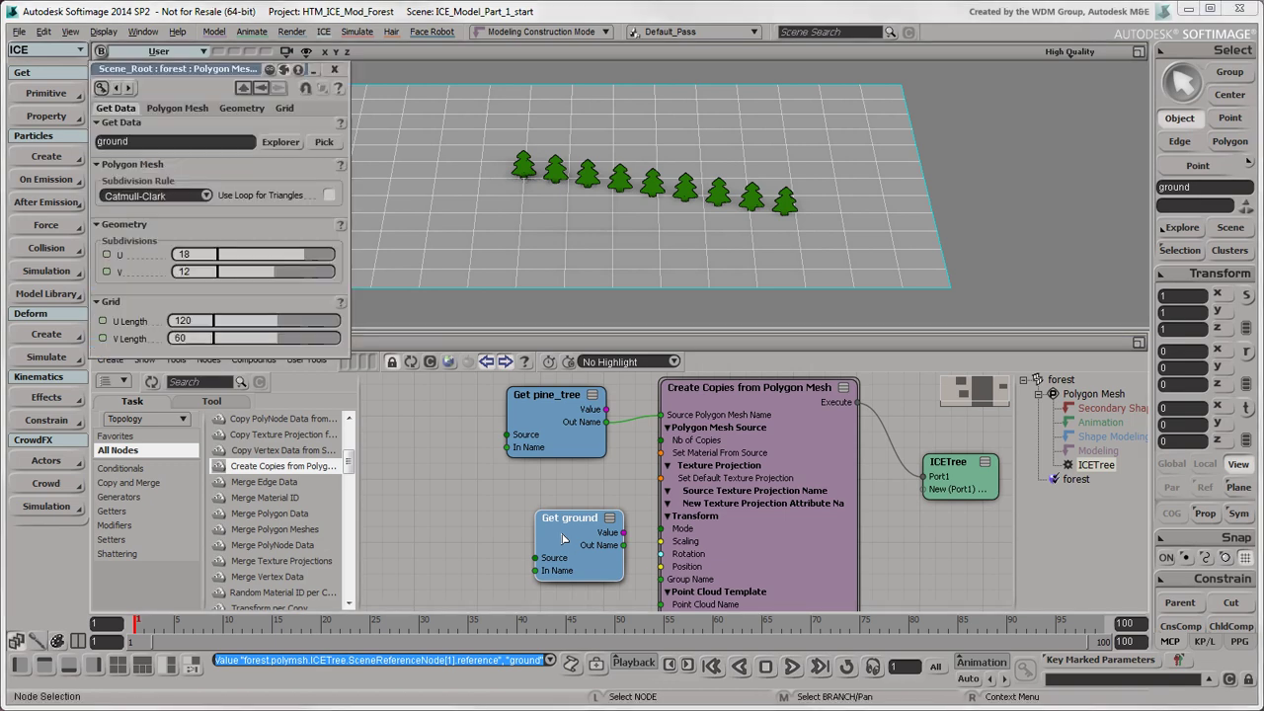
left_click(282, 142)
left_click(326, 226)
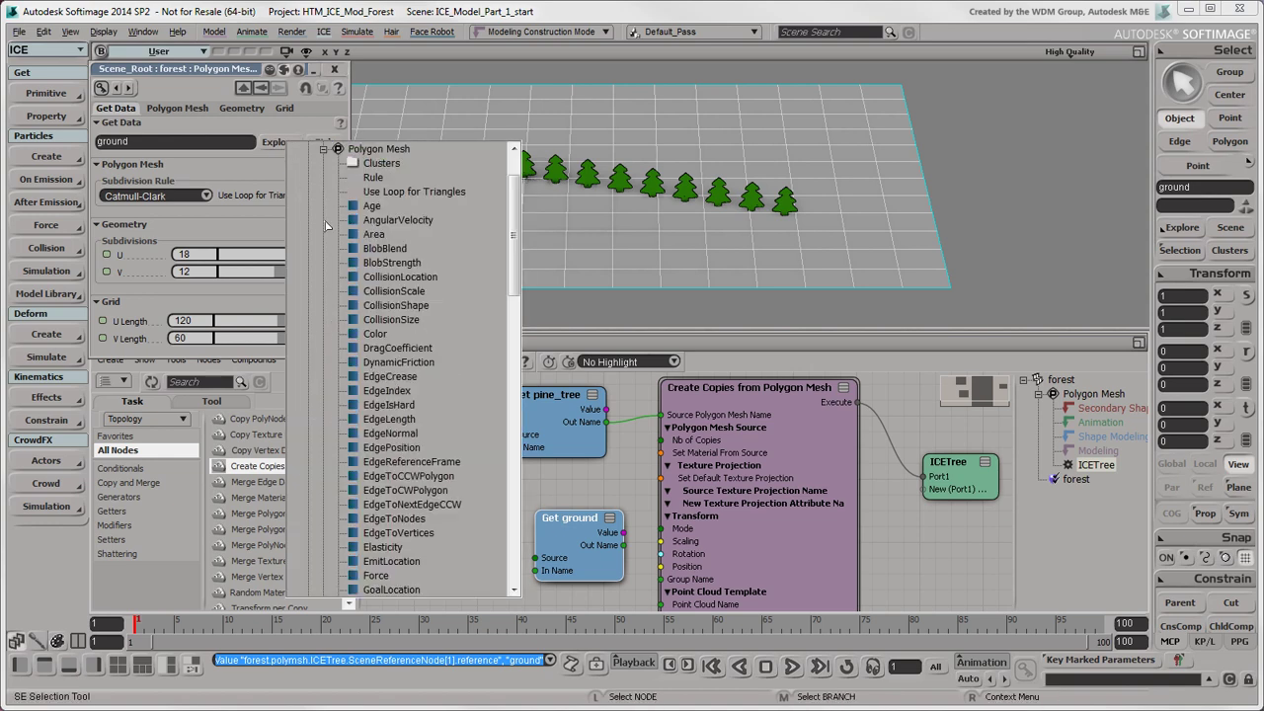
left_click_drag(514, 247, 514, 306)
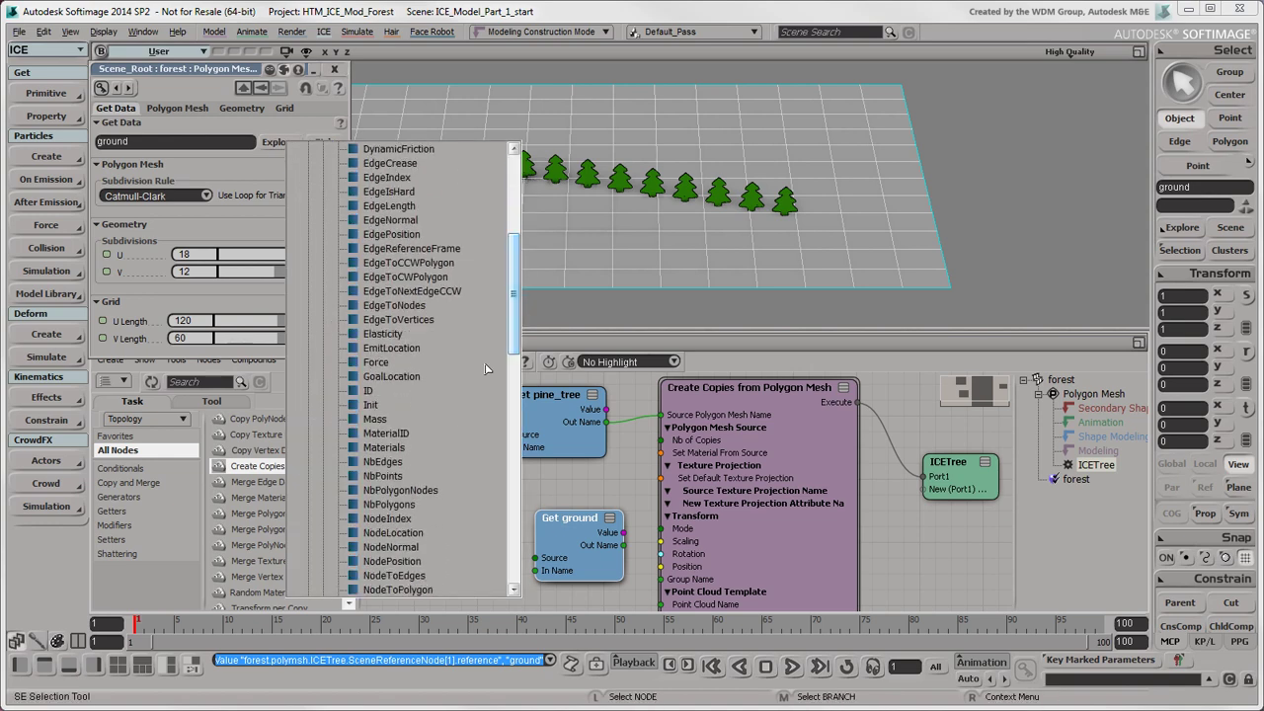
left_click(395, 476)
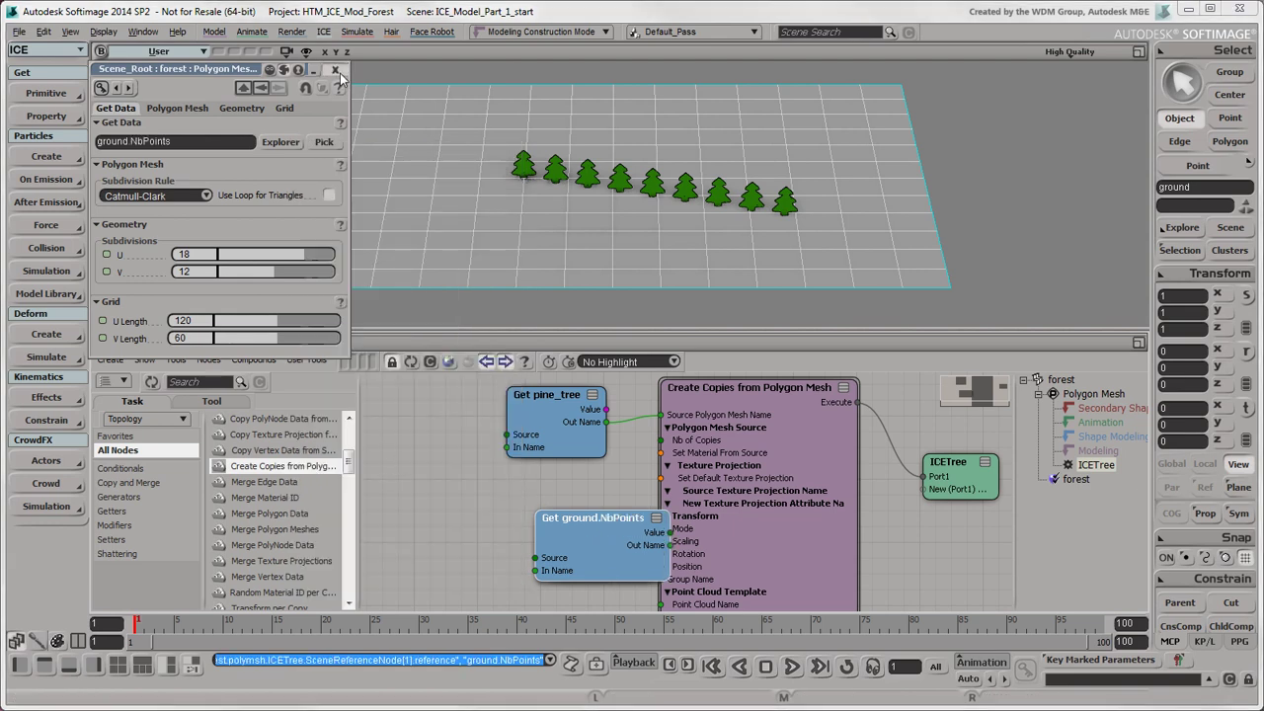
left_click(335, 70)
Step: Wire the Get ground.NbPoints Value into Create Copies' Nb of Copies
left_click_drag(585, 543, 519, 514)
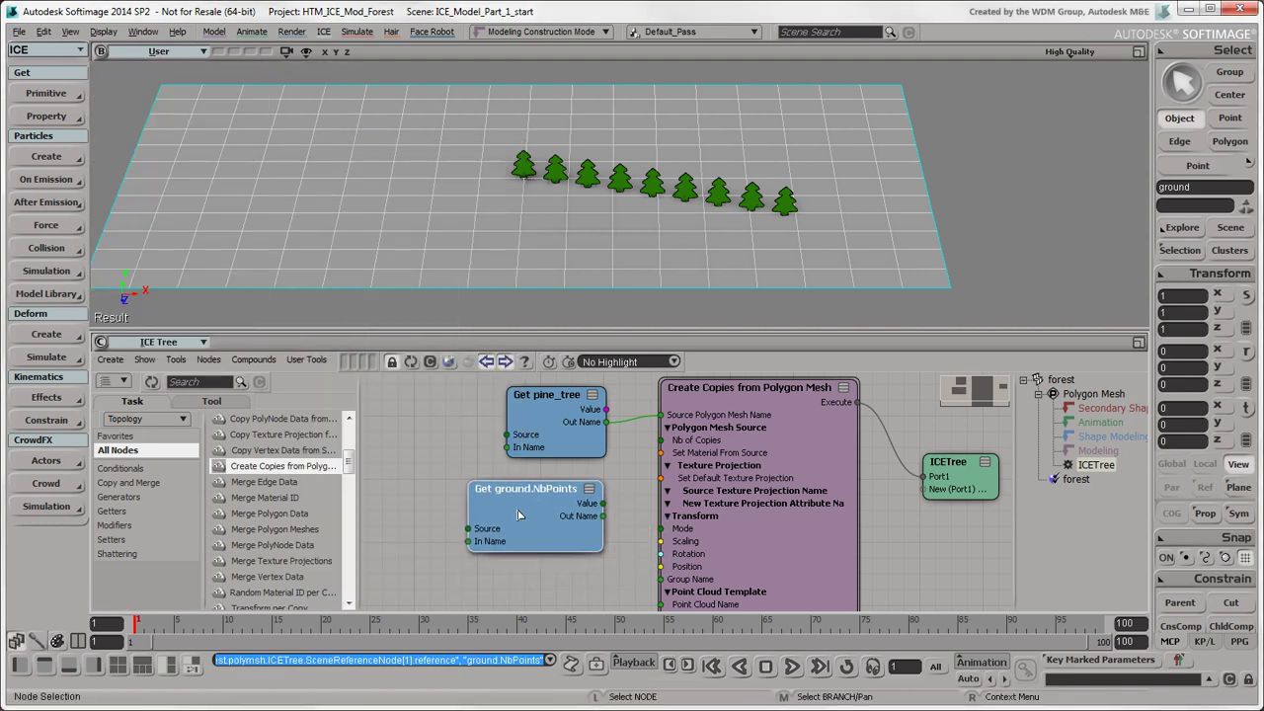
left_click_drag(603, 504, 661, 440)
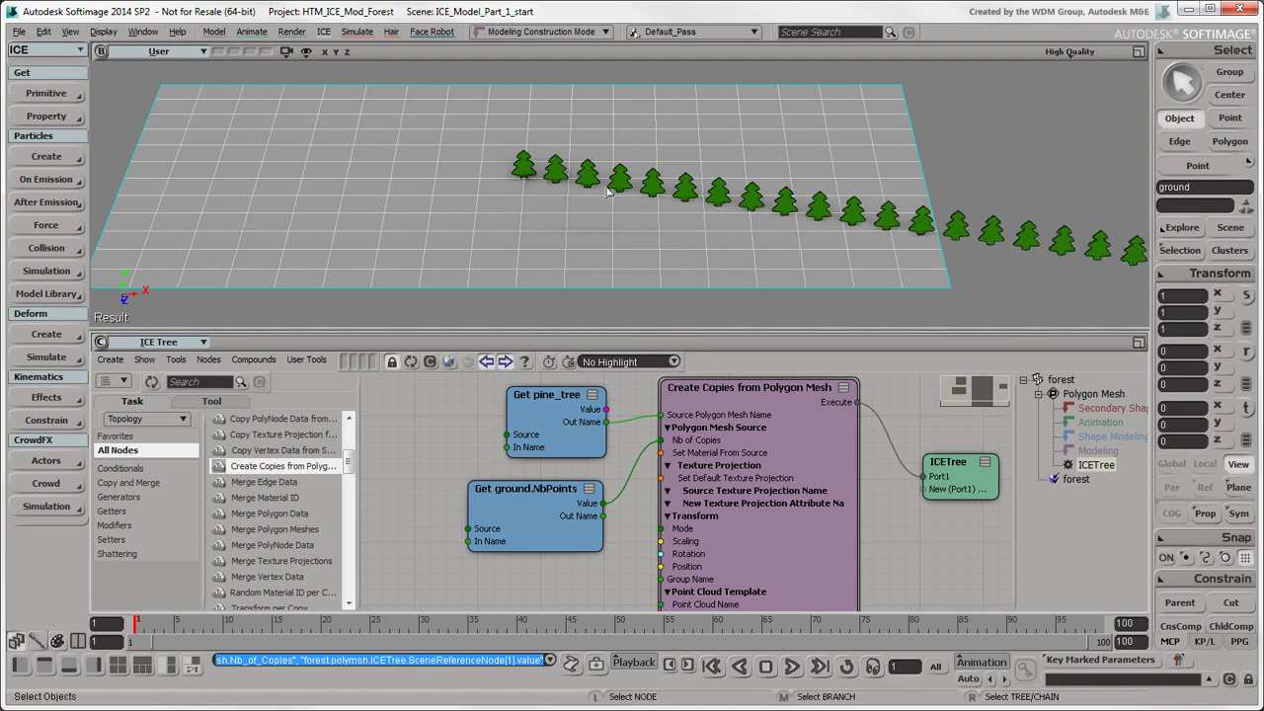
scroll(605, 187, "down", 5)
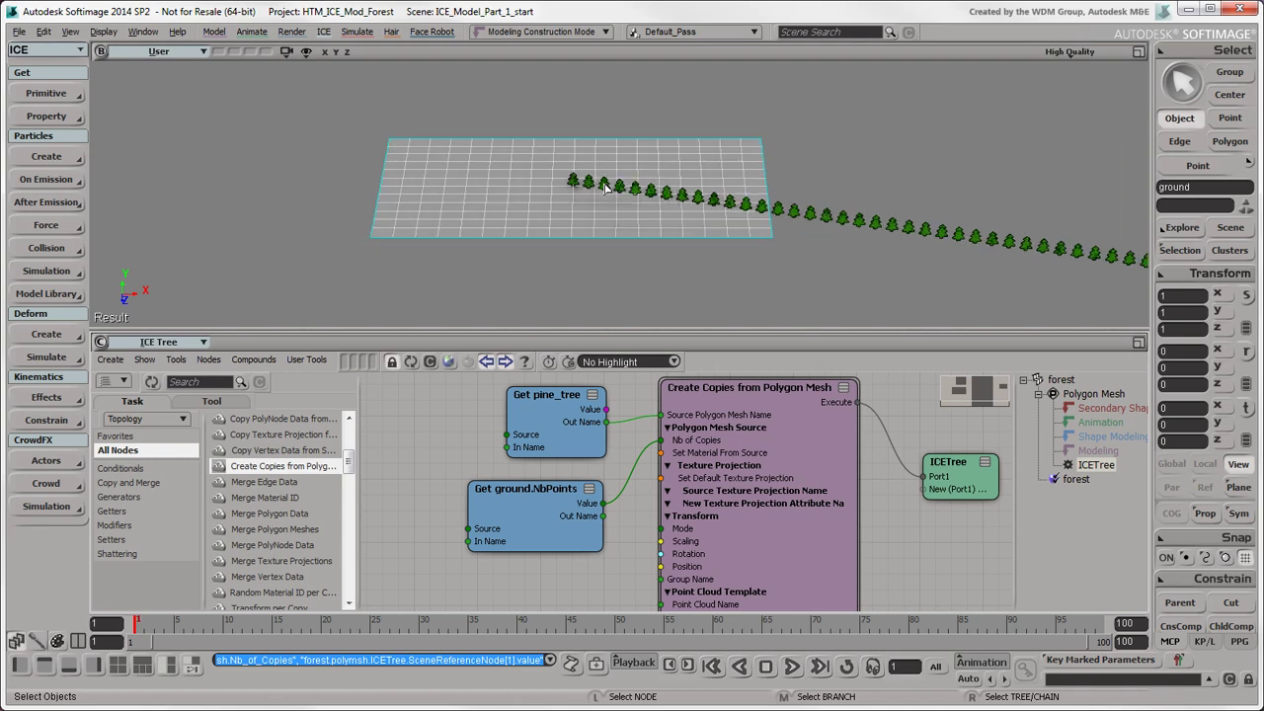
Step: Add a Transform per Copy node and connect it to Create Copies' Execute on Copy1 port
scroll(605, 188, "up", 4)
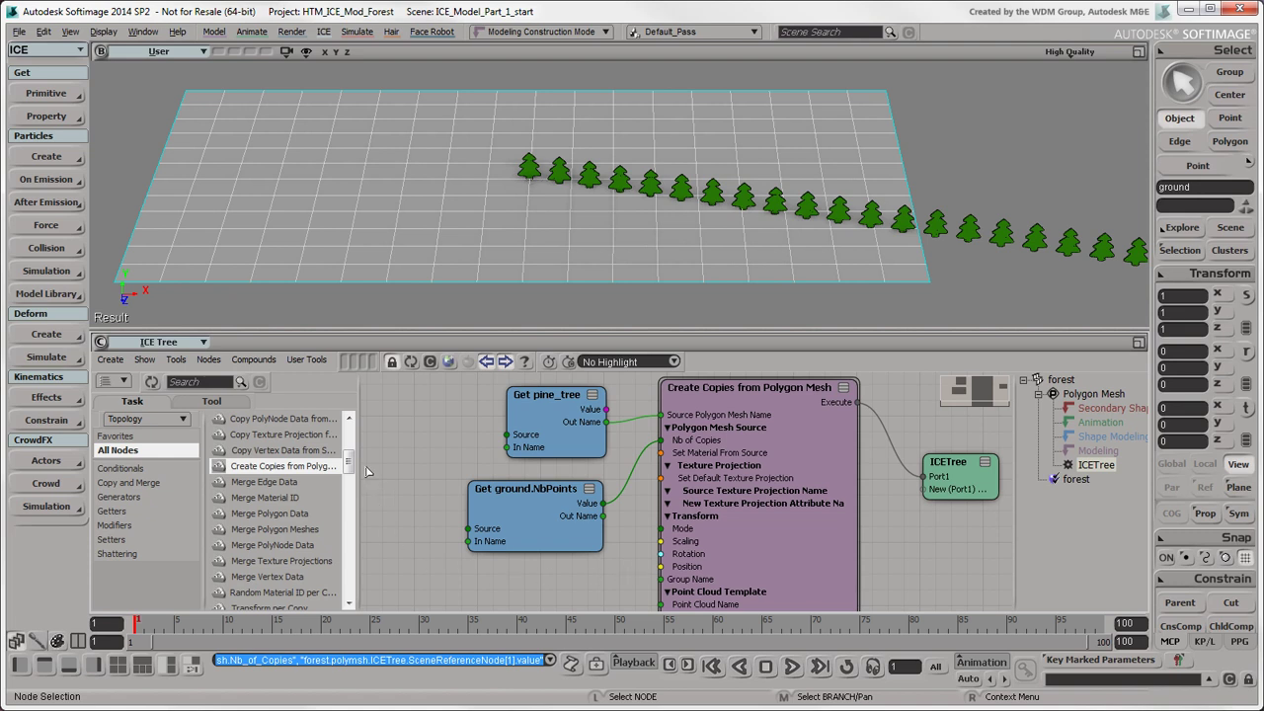
left_click_drag(349, 461, 354, 483)
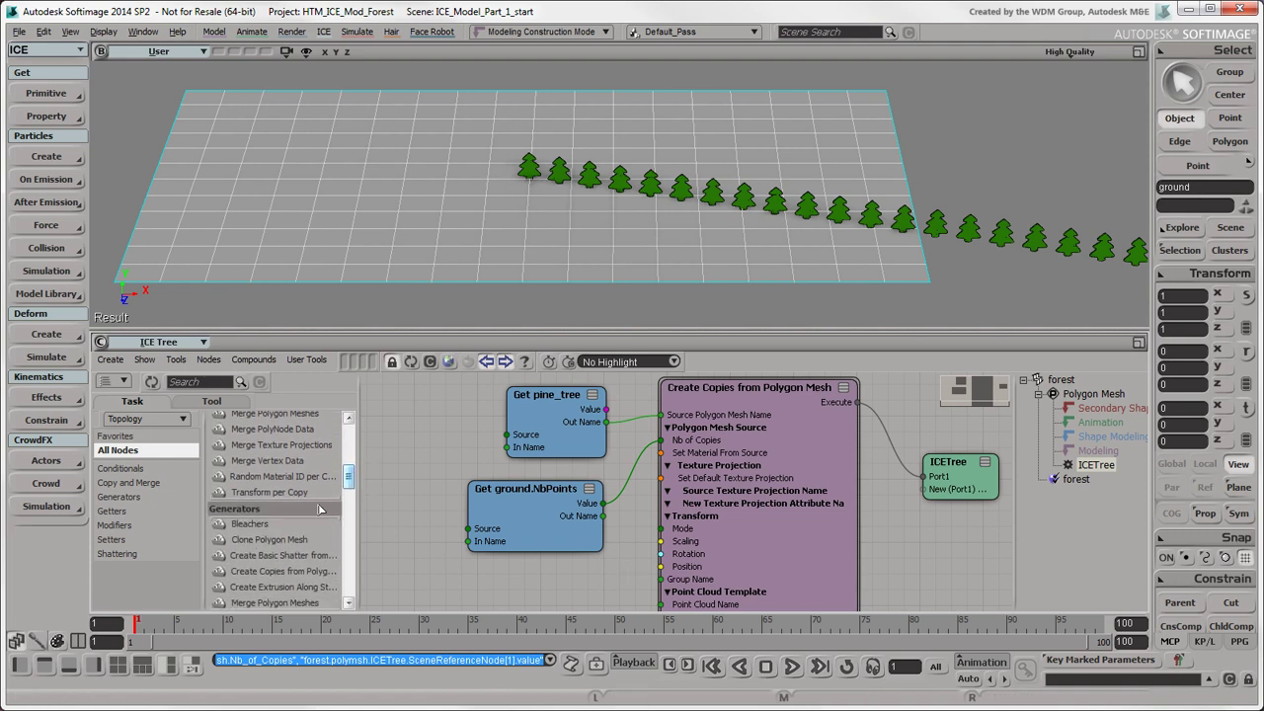
left_click_drag(276, 498, 482, 587)
left_click_drag(392, 565, 500, 465)
left_click_drag(708, 510, 779, 551)
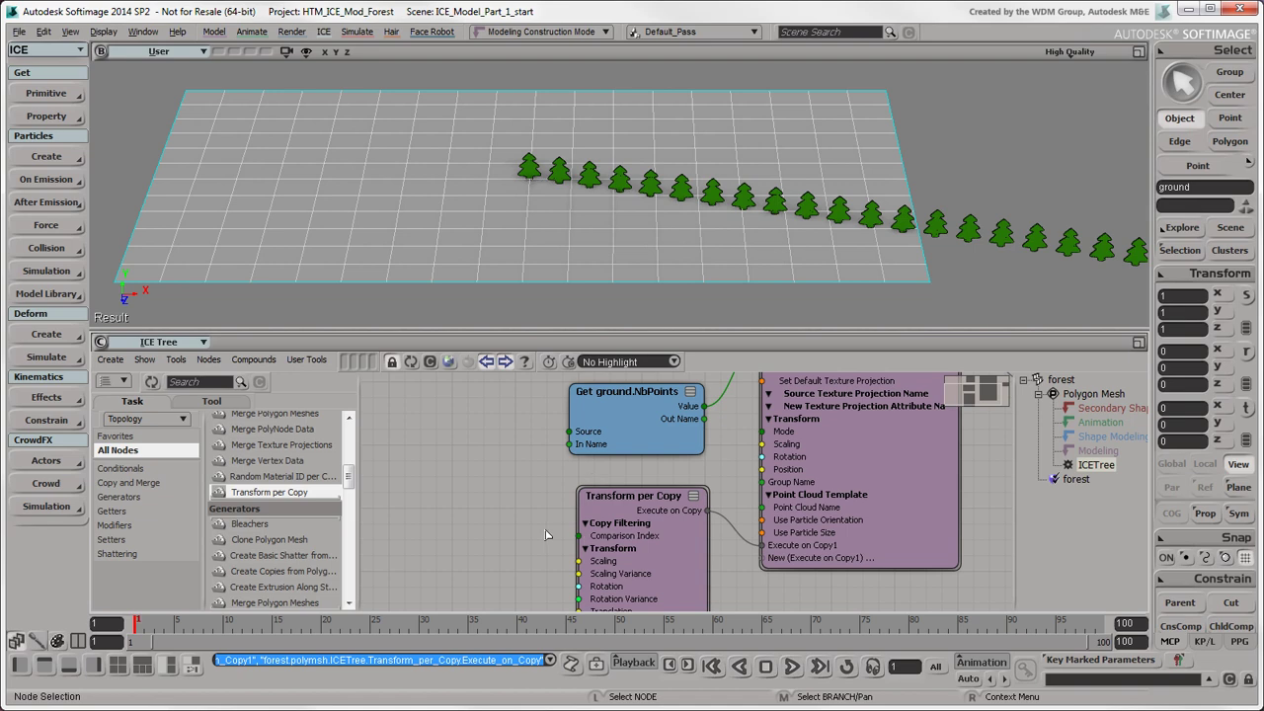
left_click_drag(675, 549, 674, 534)
Step: Set Transform per Copy's Translation to 0 in X and 3.333 in Z
double_click(674, 534)
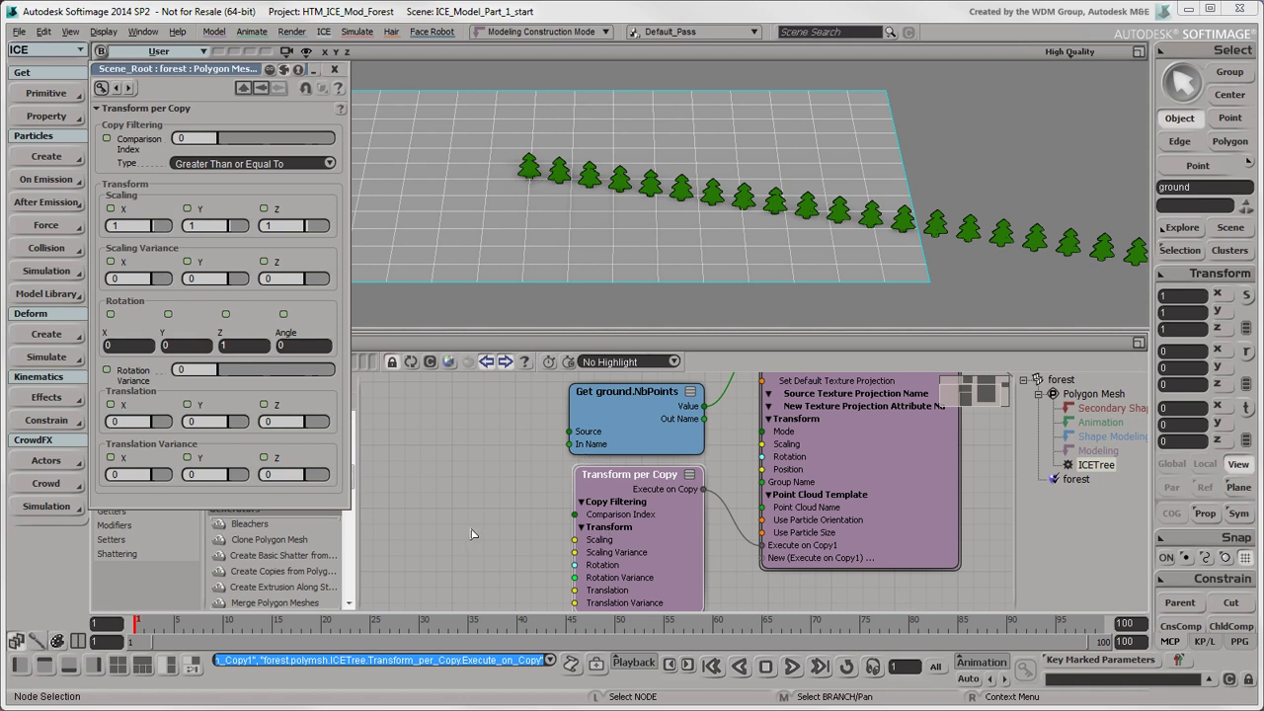
mouse_move(155, 426)
left_mouse_down()
mouse_move(187, 427)
mouse_move(138, 434)
left_mouse_up()
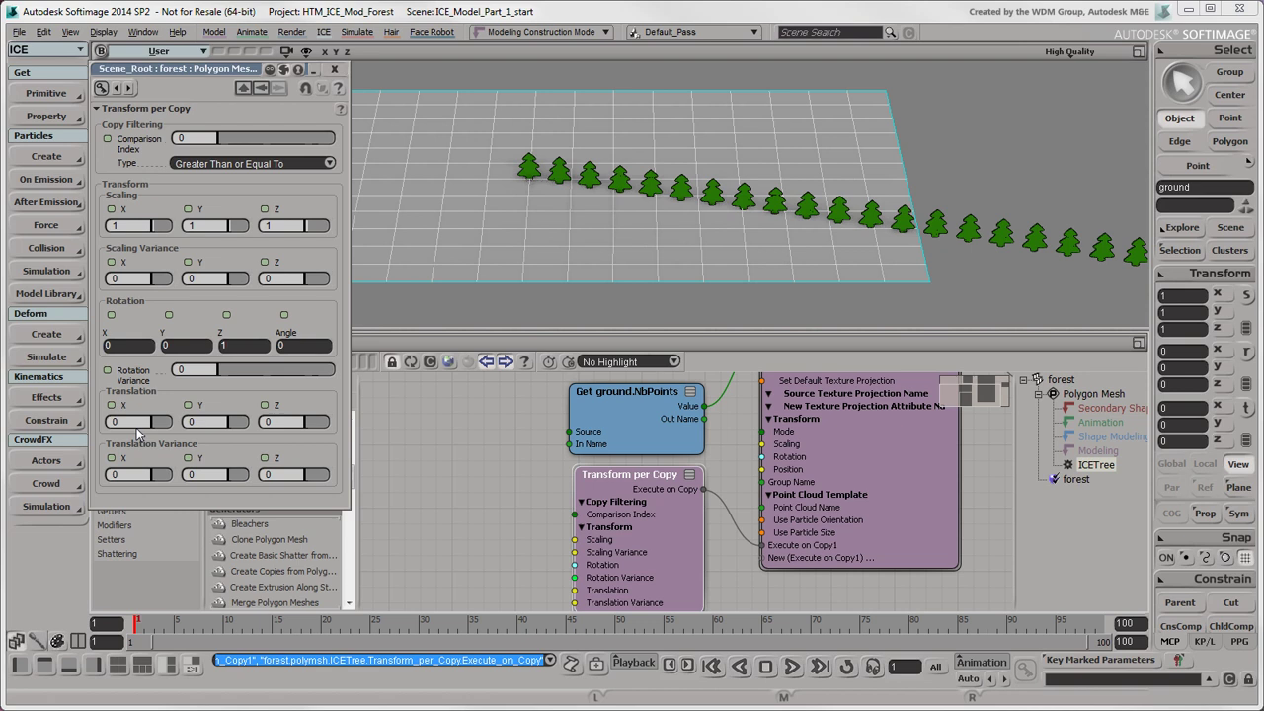
mouse_move(318, 427)
left_mouse_down()
mouse_move(361, 425)
mouse_move(314, 431)
left_mouse_up()
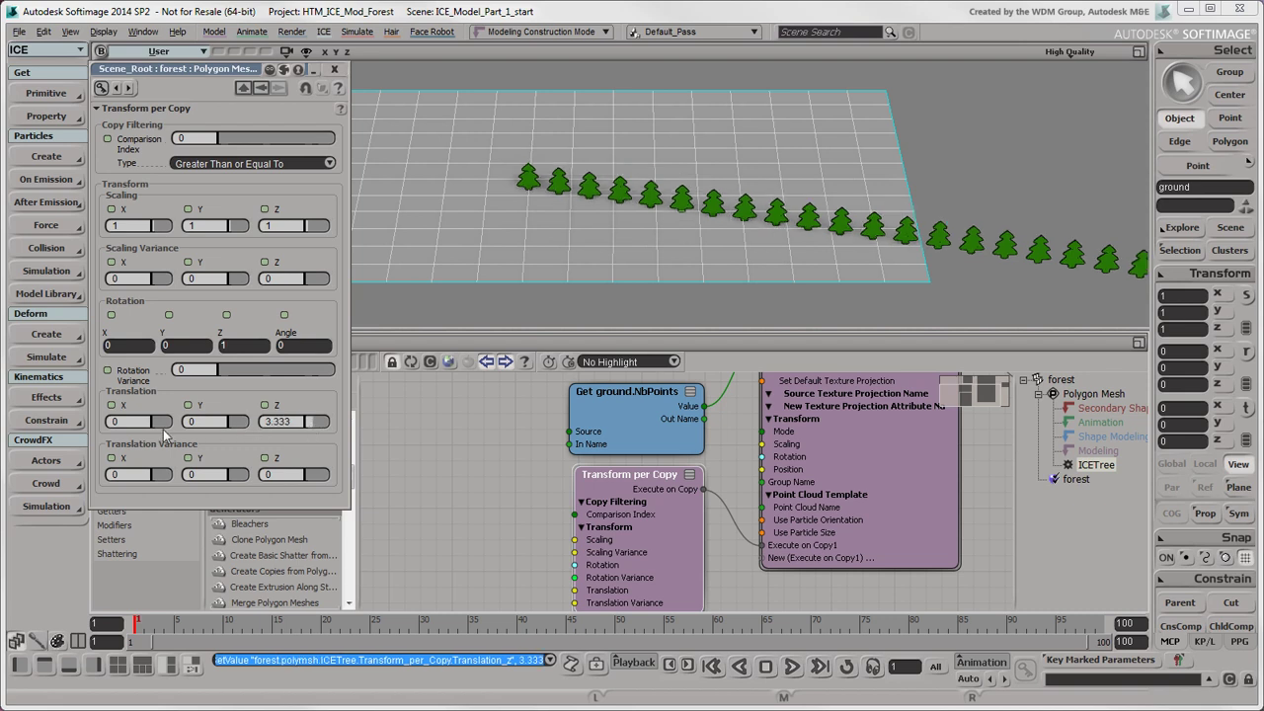
left_click(336, 70)
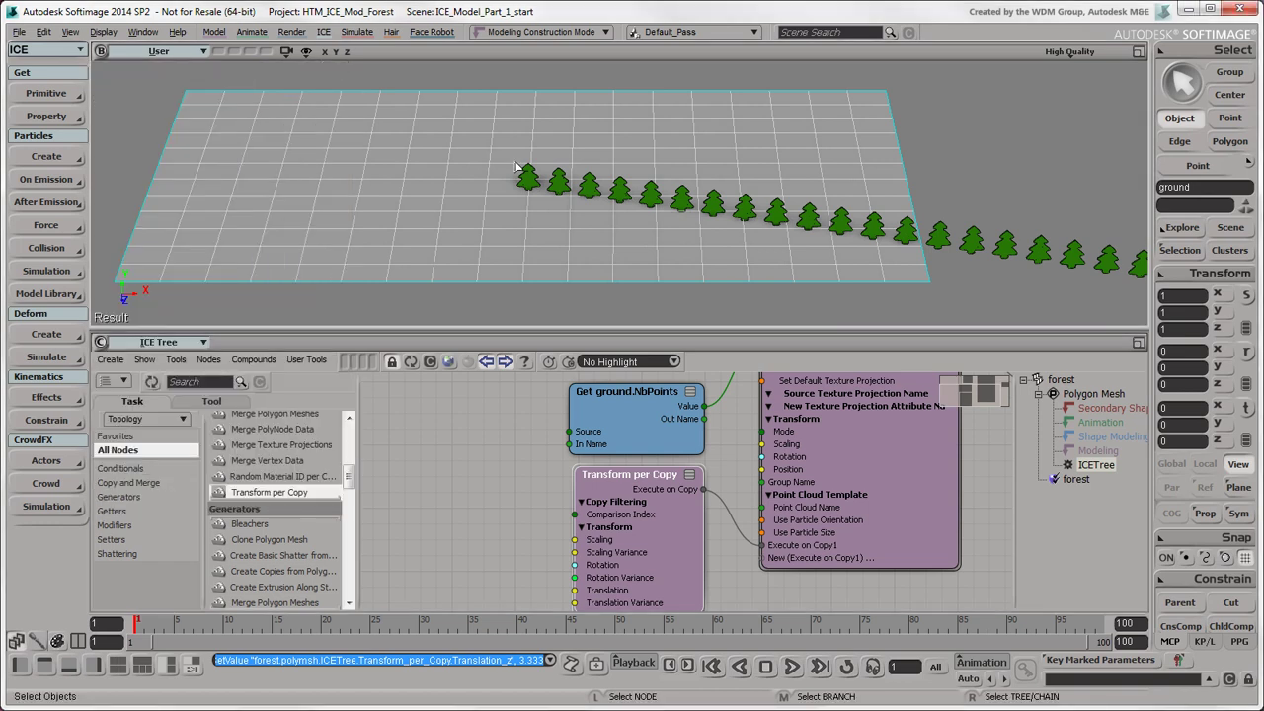
Step: Duplicate the Get ground.NbPoints node and place the copy below the original
left_click(630, 430)
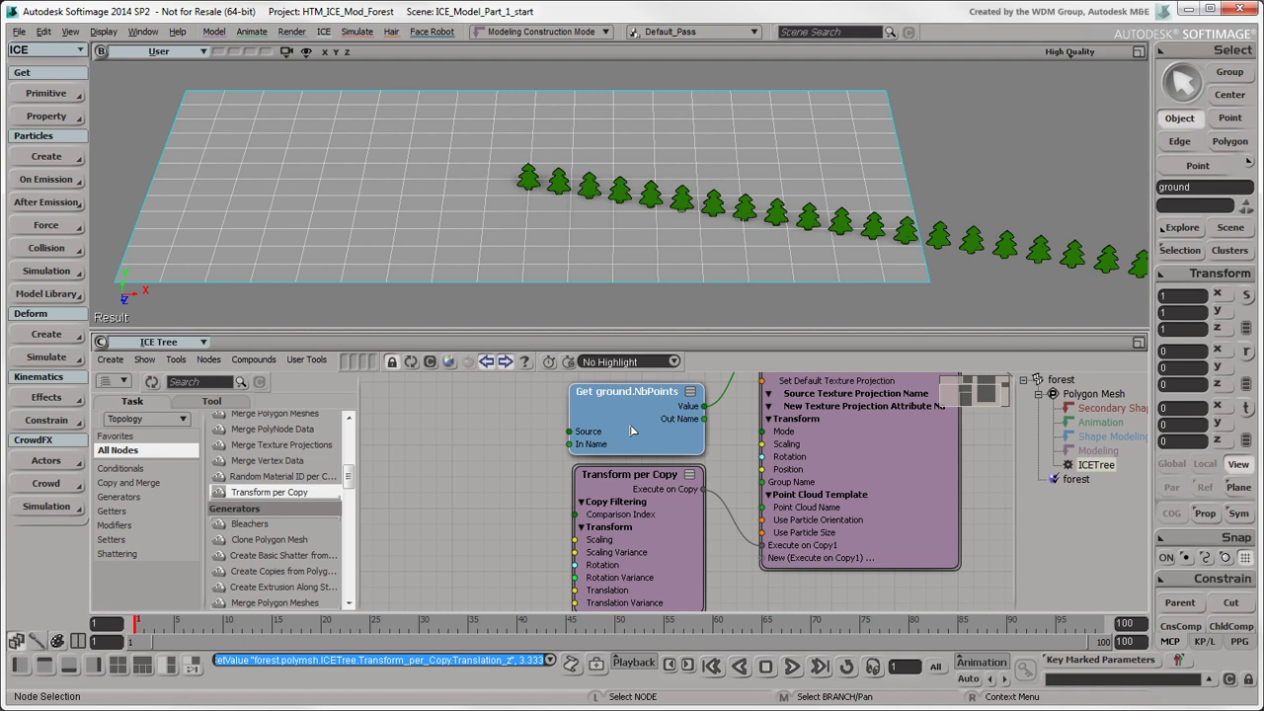
right_click(633, 427)
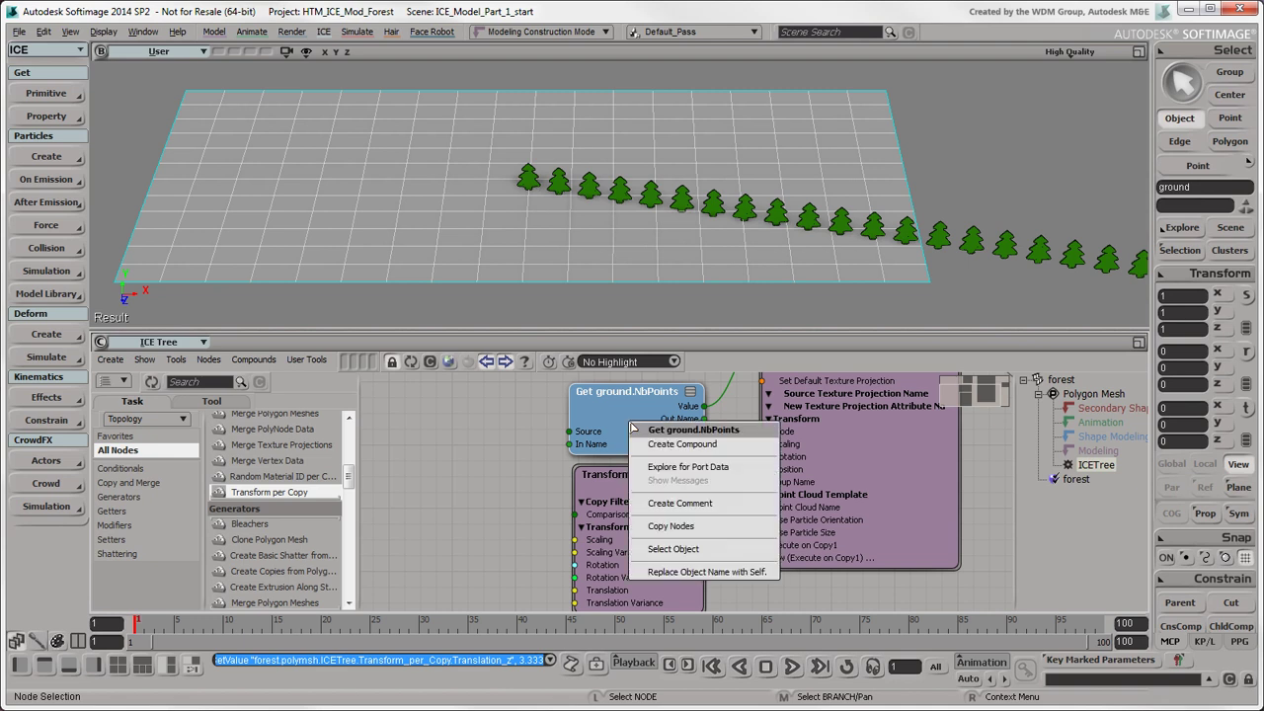
left_click(722, 533)
right_click(477, 447)
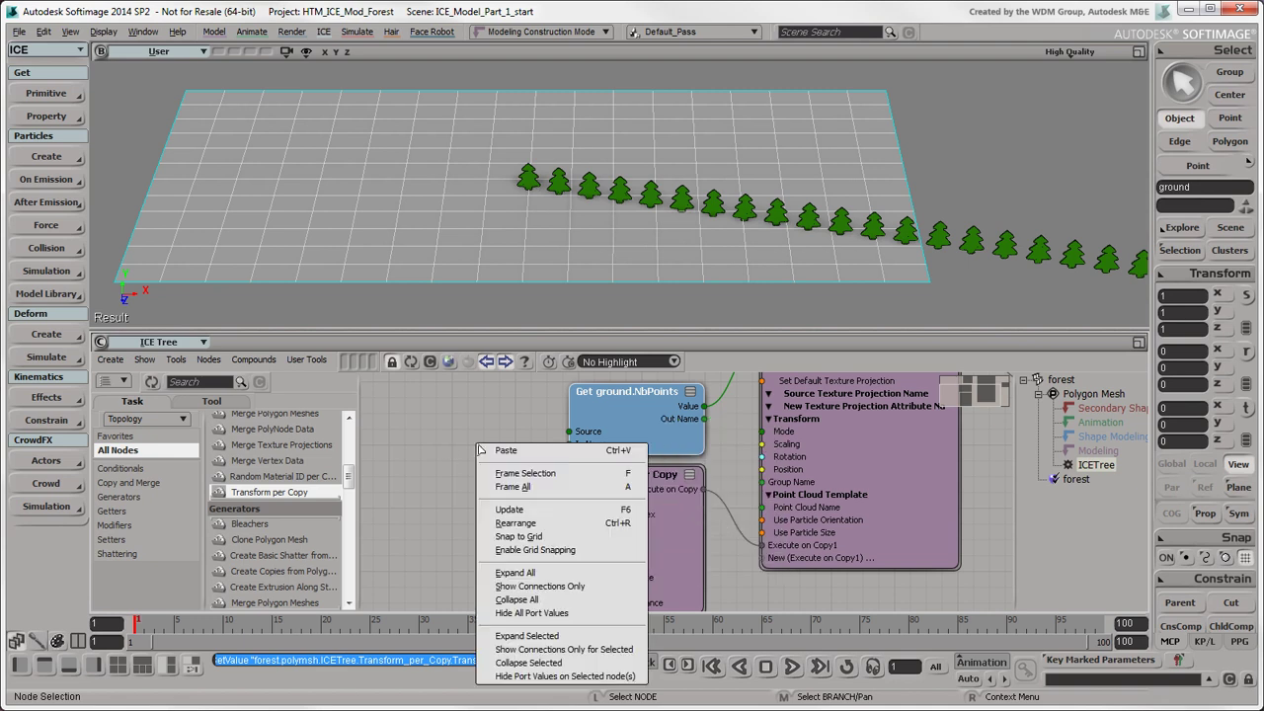
left_click(515, 451)
left_click_drag(632, 435, 445, 519)
middle_click_drag(445, 519, 607, 518)
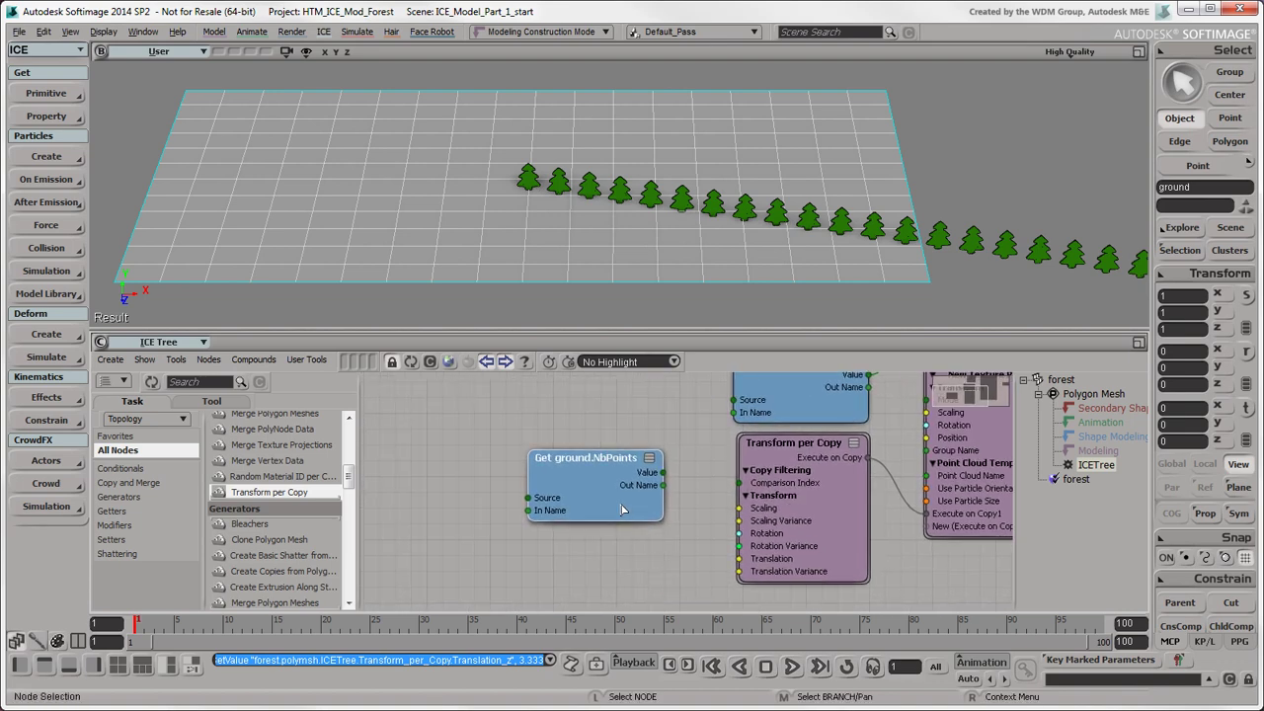
left_click_drag(607, 519, 476, 522)
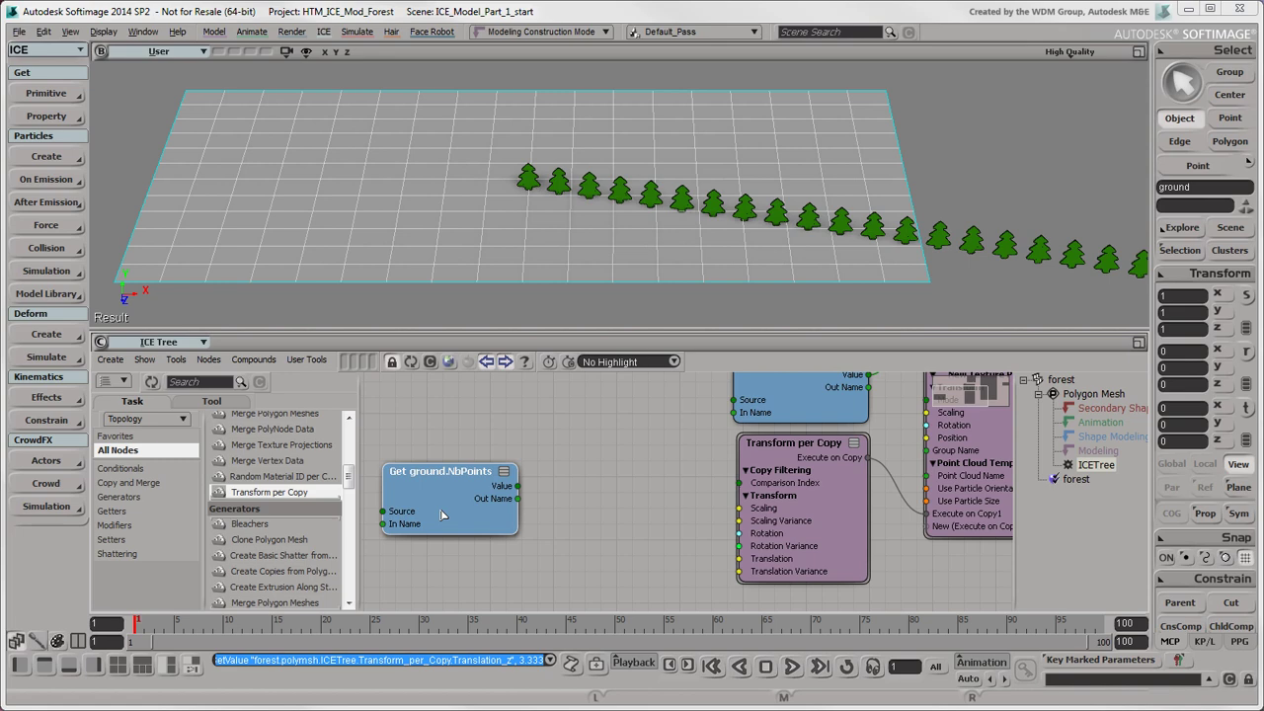
Step: Switch the duplicated getter to read the ground's PointPosition attribute
double_click(442, 514)
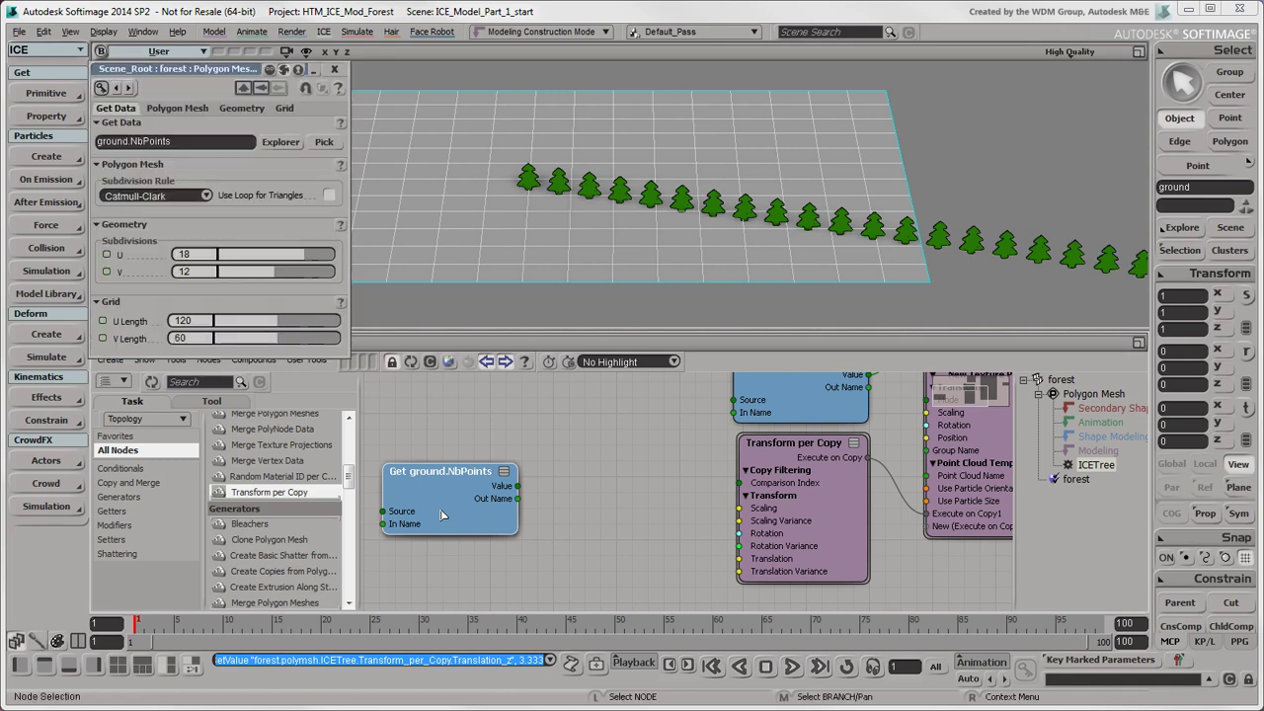
left_click(281, 141)
left_click(311, 218)
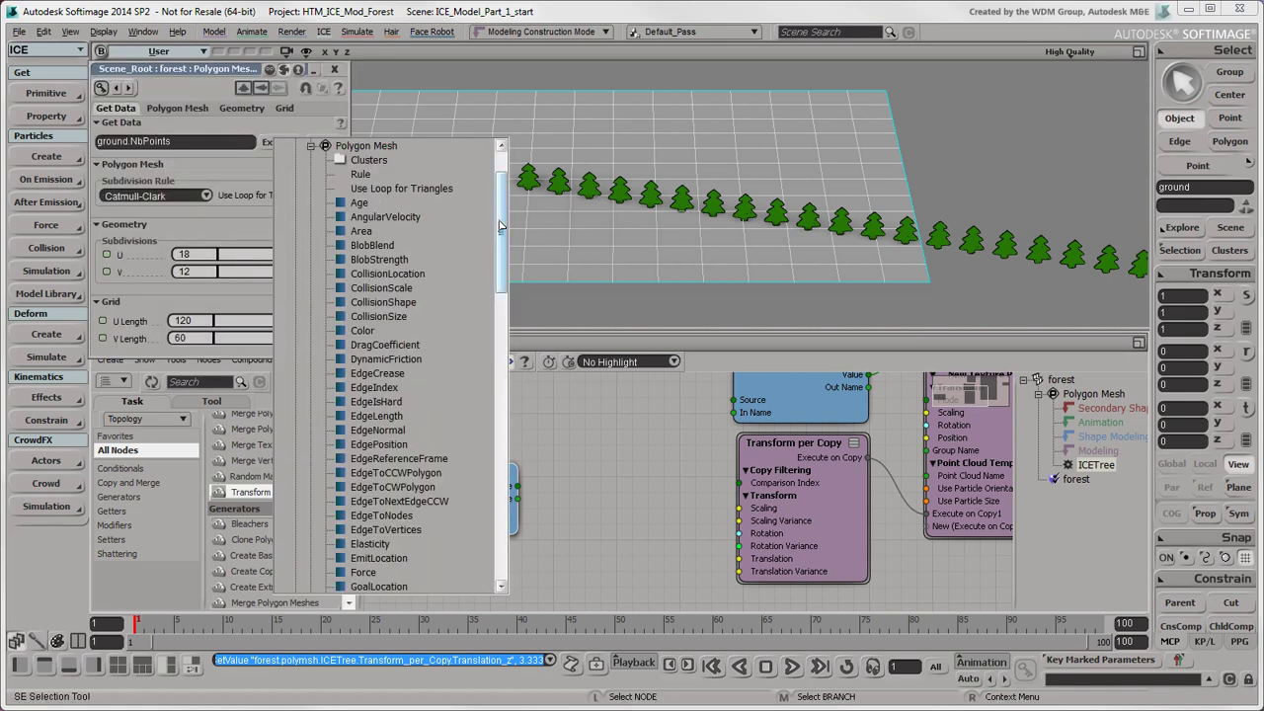
left_click_drag(500, 226, 499, 367)
left_click(400, 417)
left_click(333, 69)
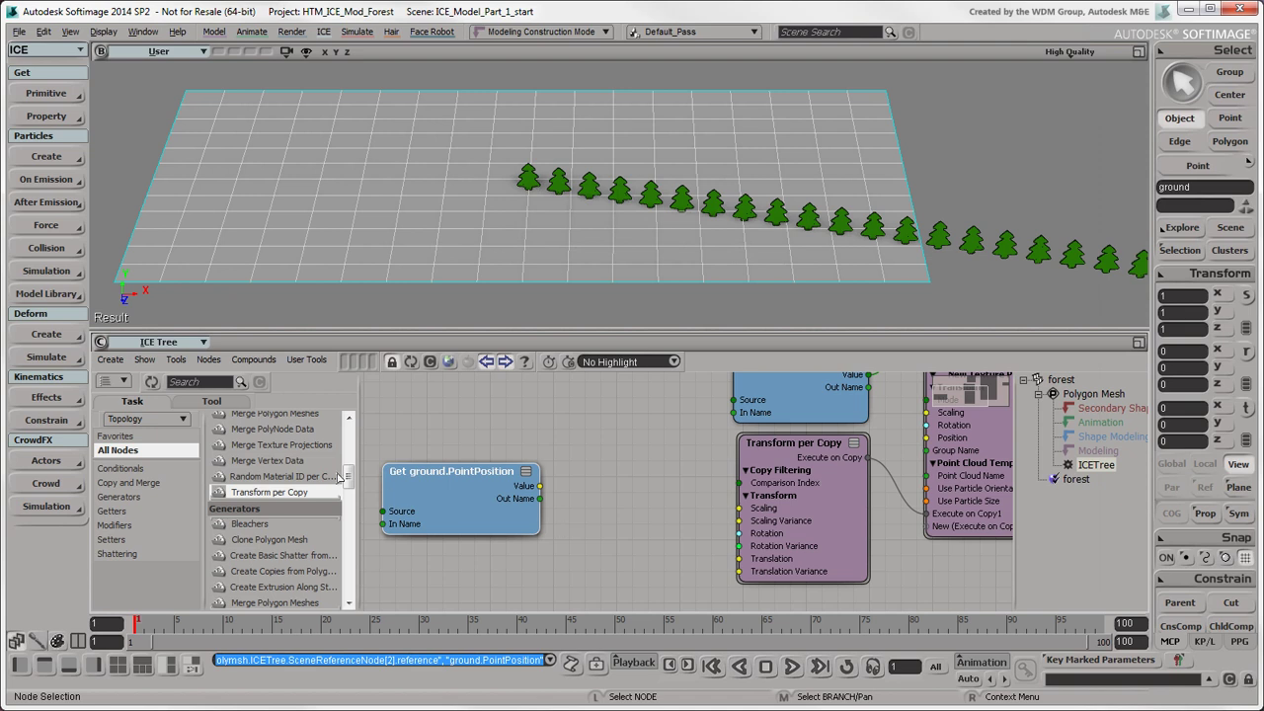
Step: Search 'Build A' and connect Build Array from Set to Get ground.PointPosition's output
left_click(219, 384)
type("Build A")
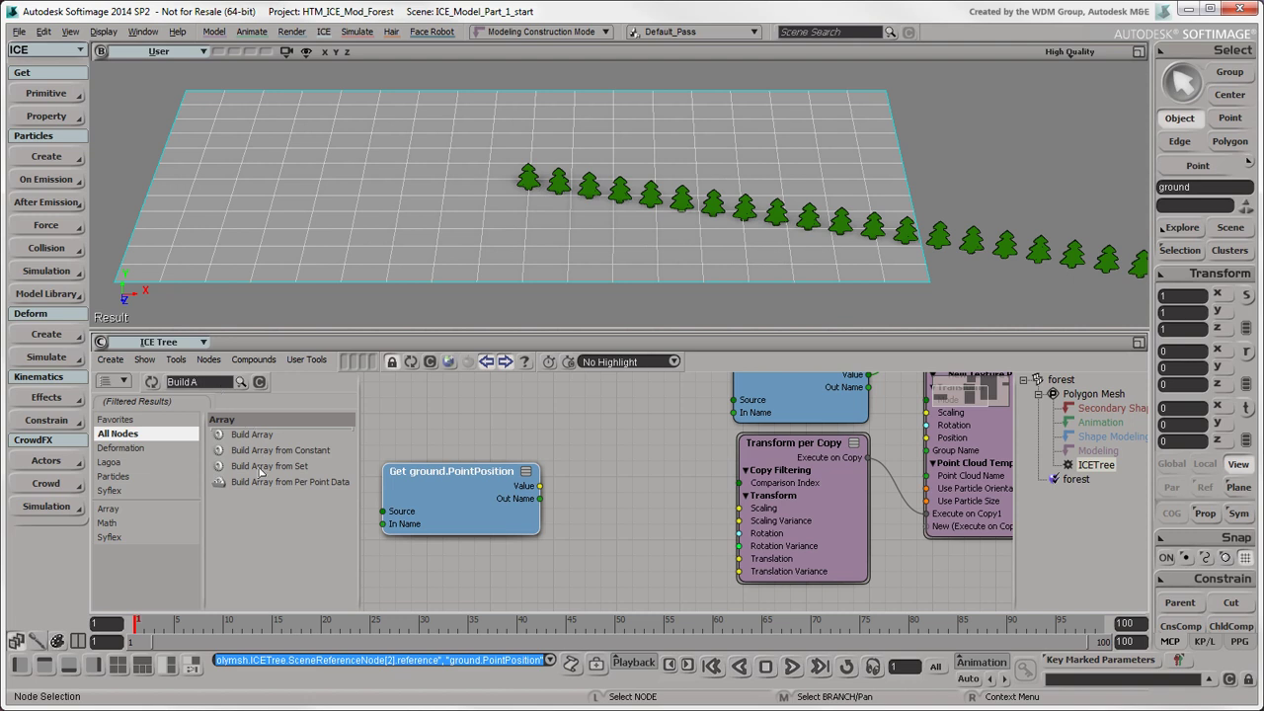
left_click_drag(269, 465, 546, 561)
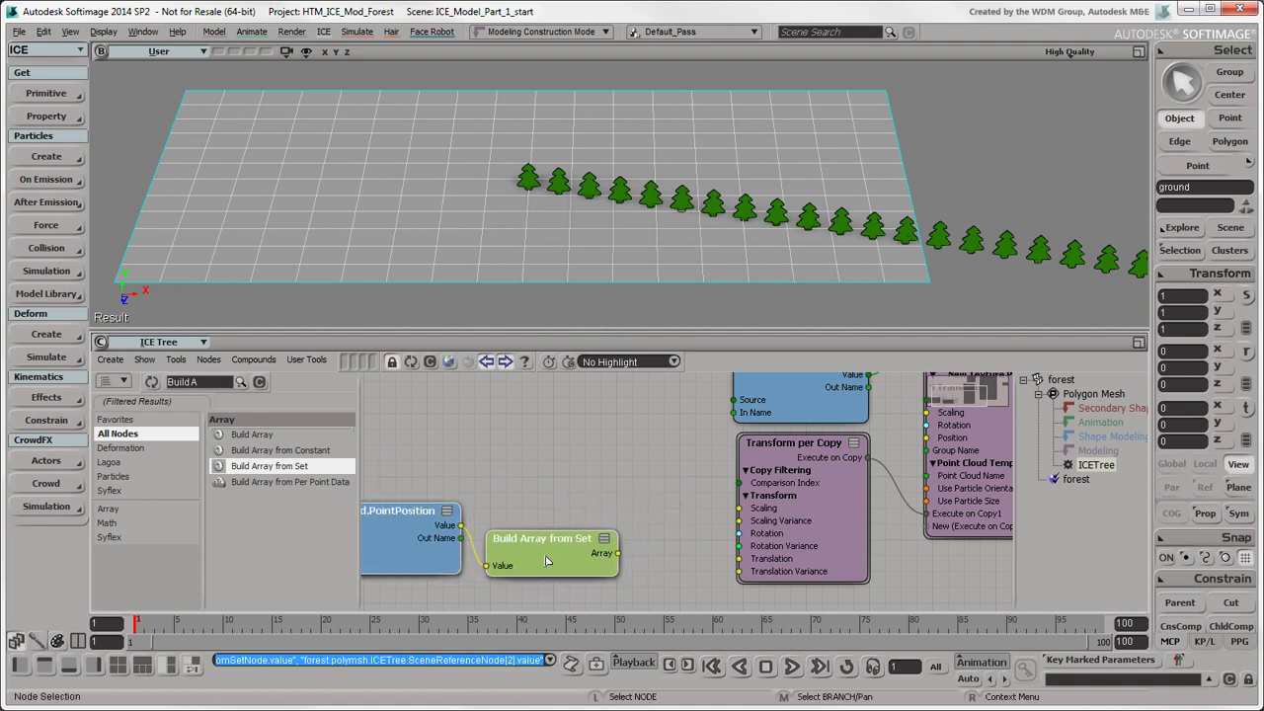
Step: Add Get Copy Index and Select in Array nodes to the graph and arrange them
left_click(556, 480)
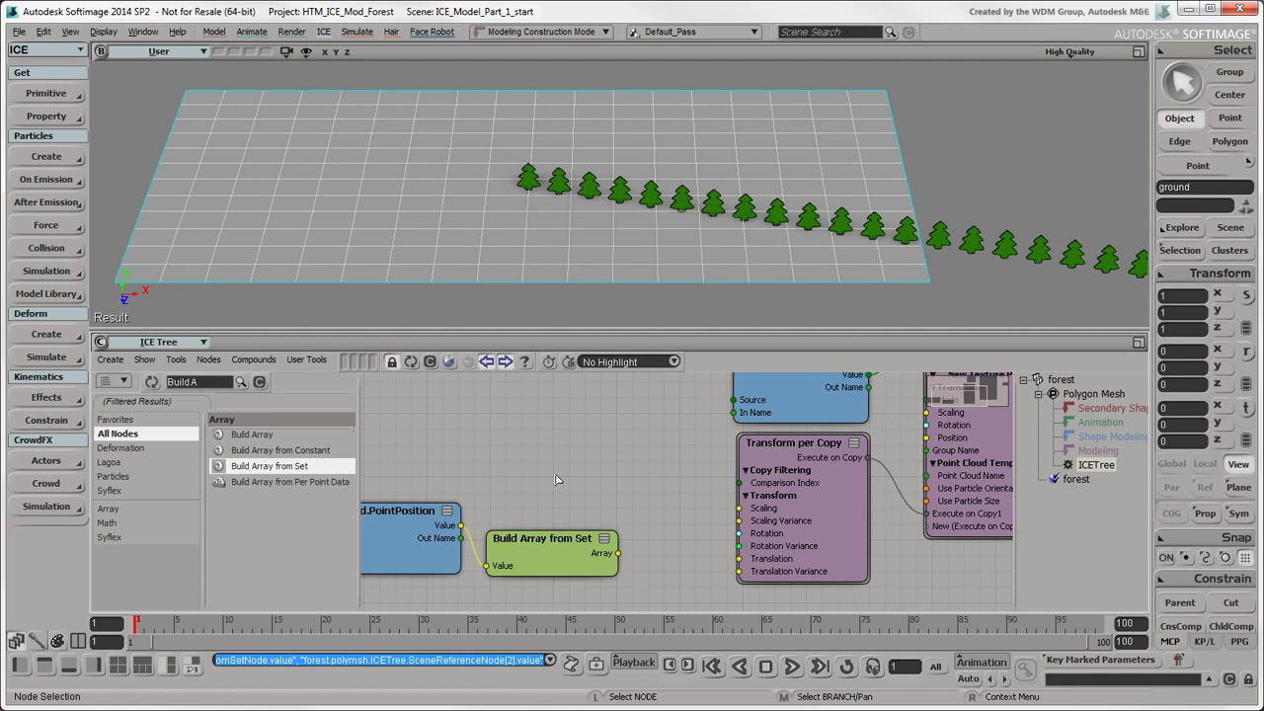
left_click(205, 386)
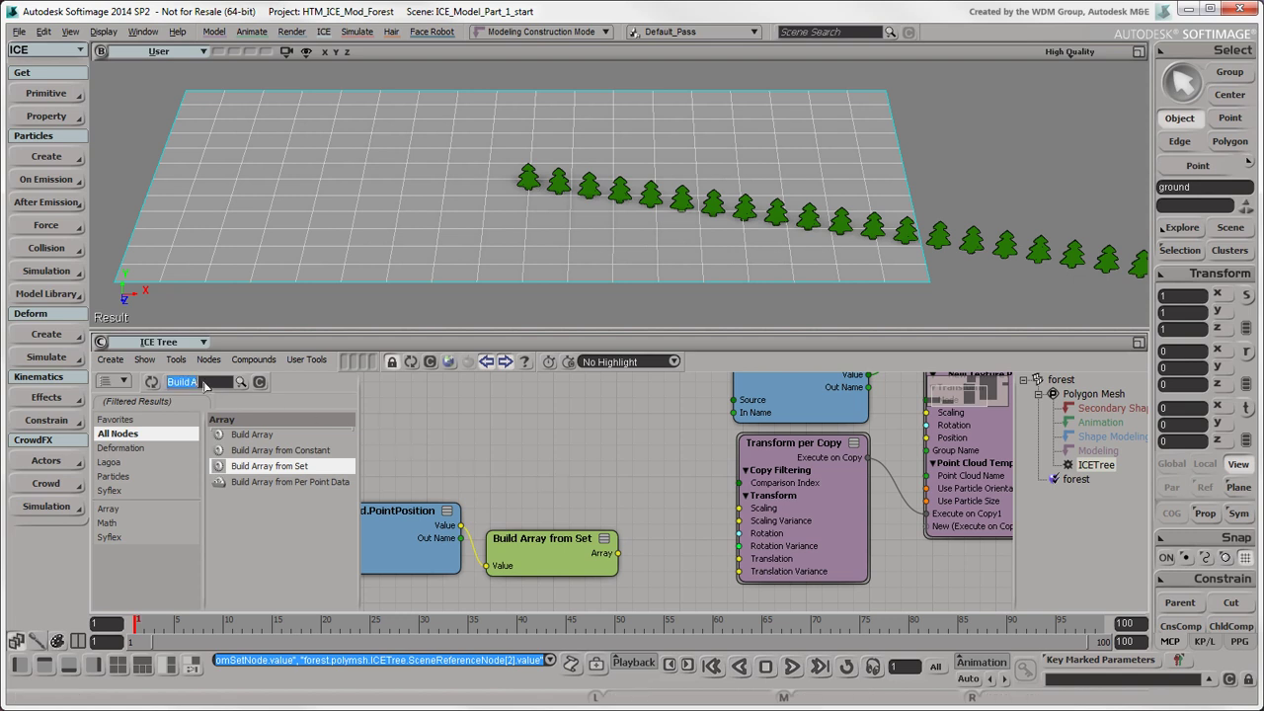
type("Get Co")
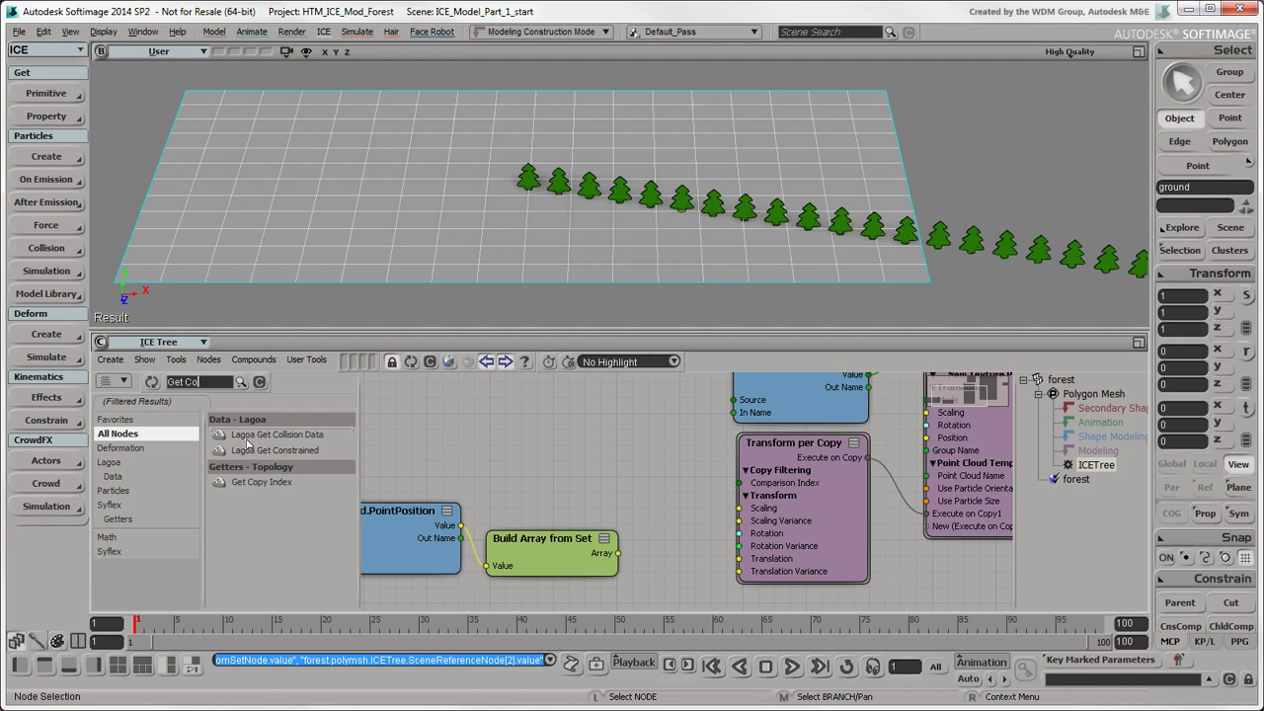
left_click_drag(259, 483, 506, 489)
left_click(202, 385)
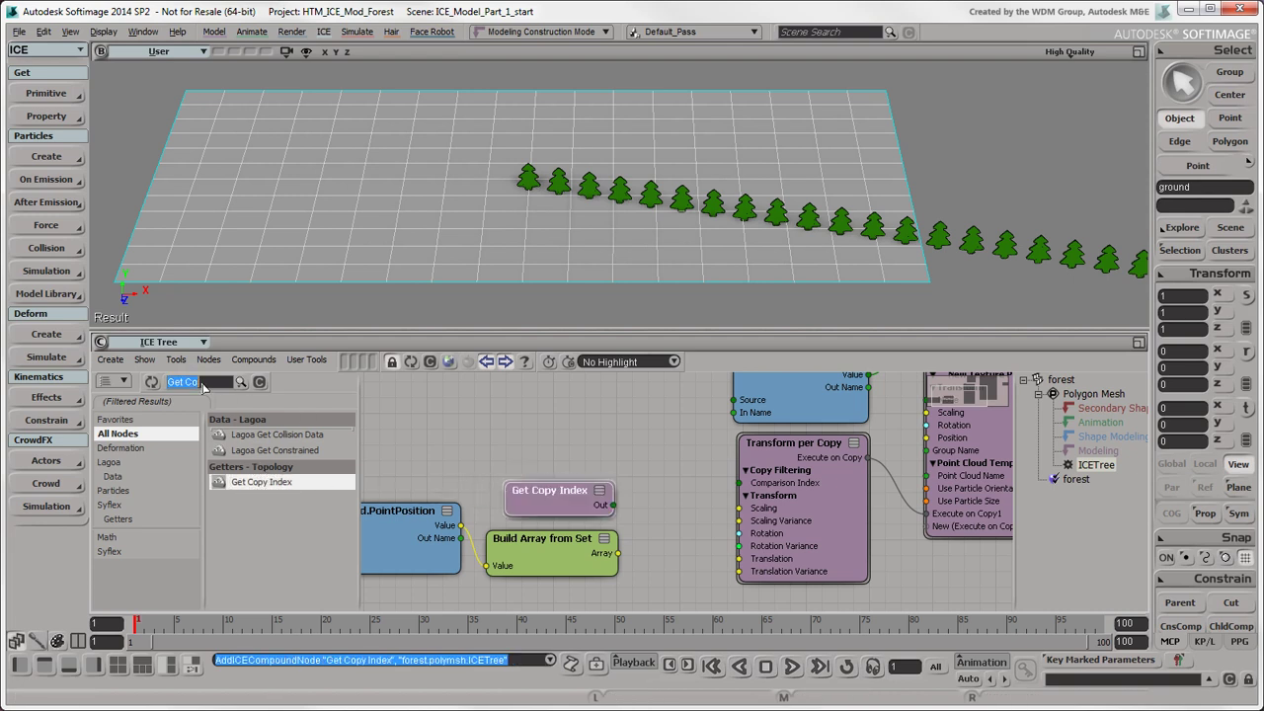
type("Select")
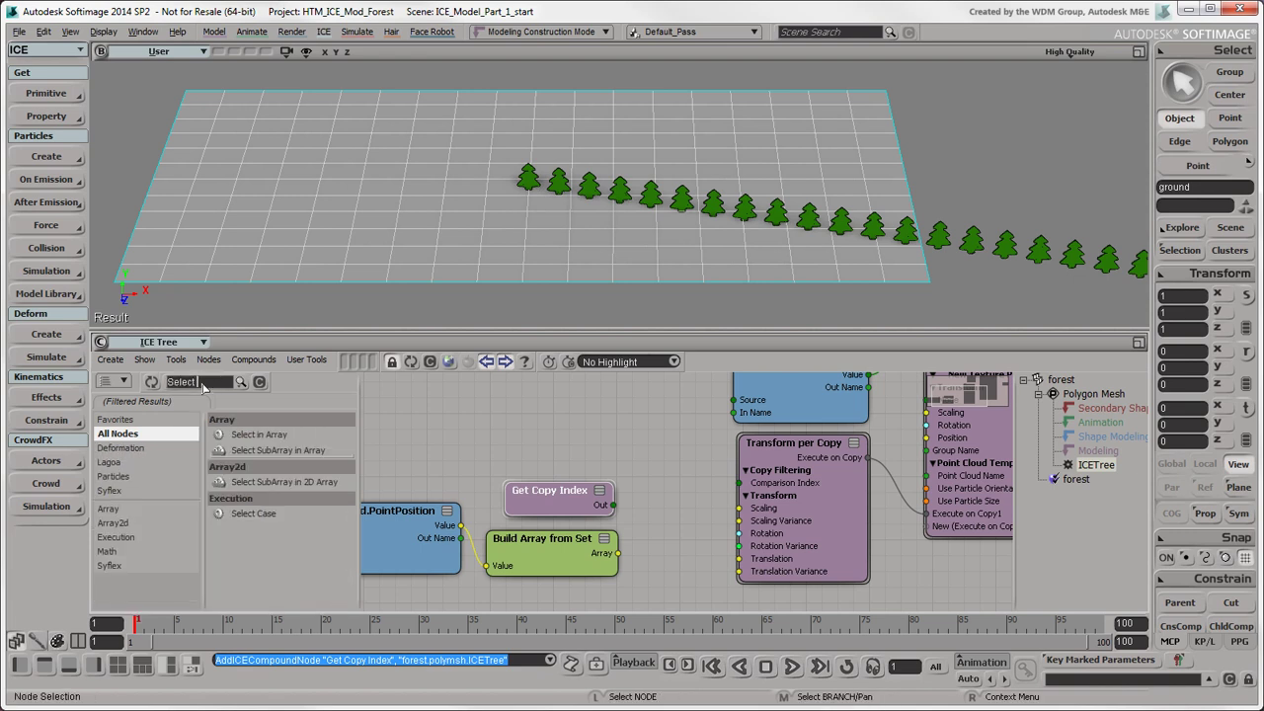
left_click_drag(253, 444, 632, 499)
left_click_drag(539, 541, 488, 550)
left_click_drag(565, 503, 512, 505)
left_click_drag(694, 528, 663, 549)
Step: Wire copy index to Index, point array to Array, and Select in Array Value to Translation
left_click_drag(560, 508, 604, 551)
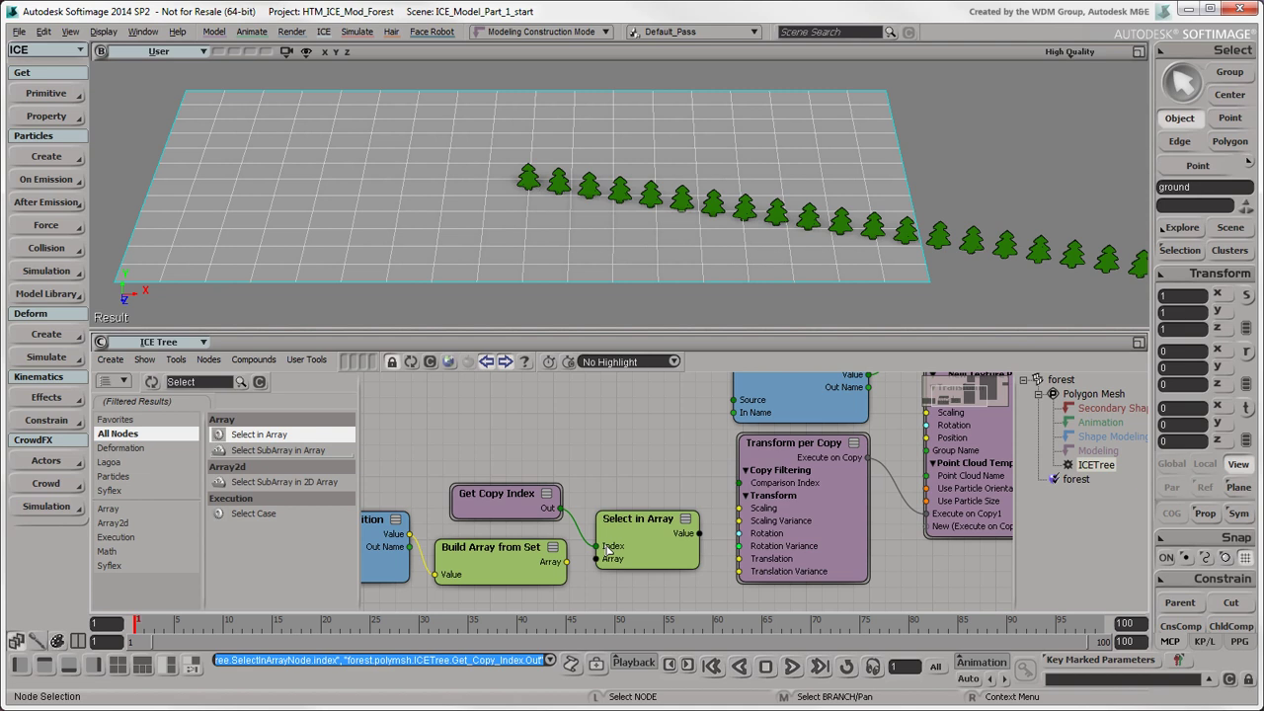
left_click_drag(567, 562, 612, 564)
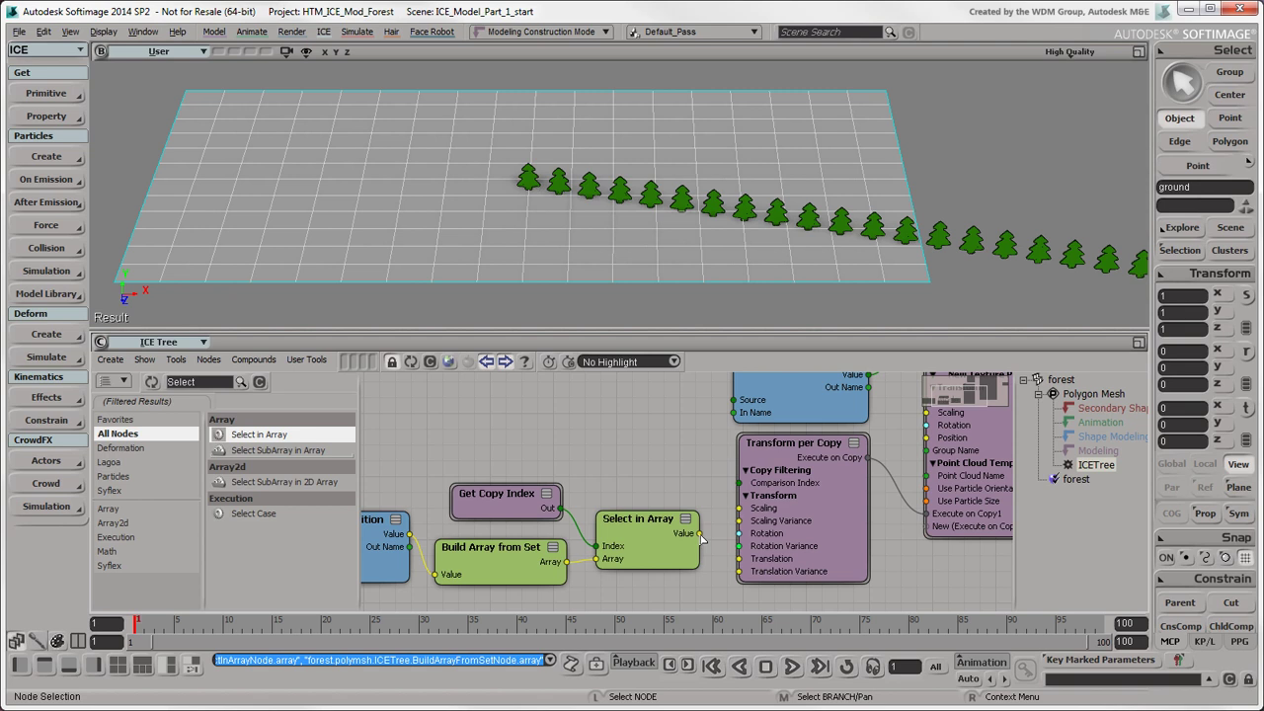
left_click_drag(700, 534, 740, 559)
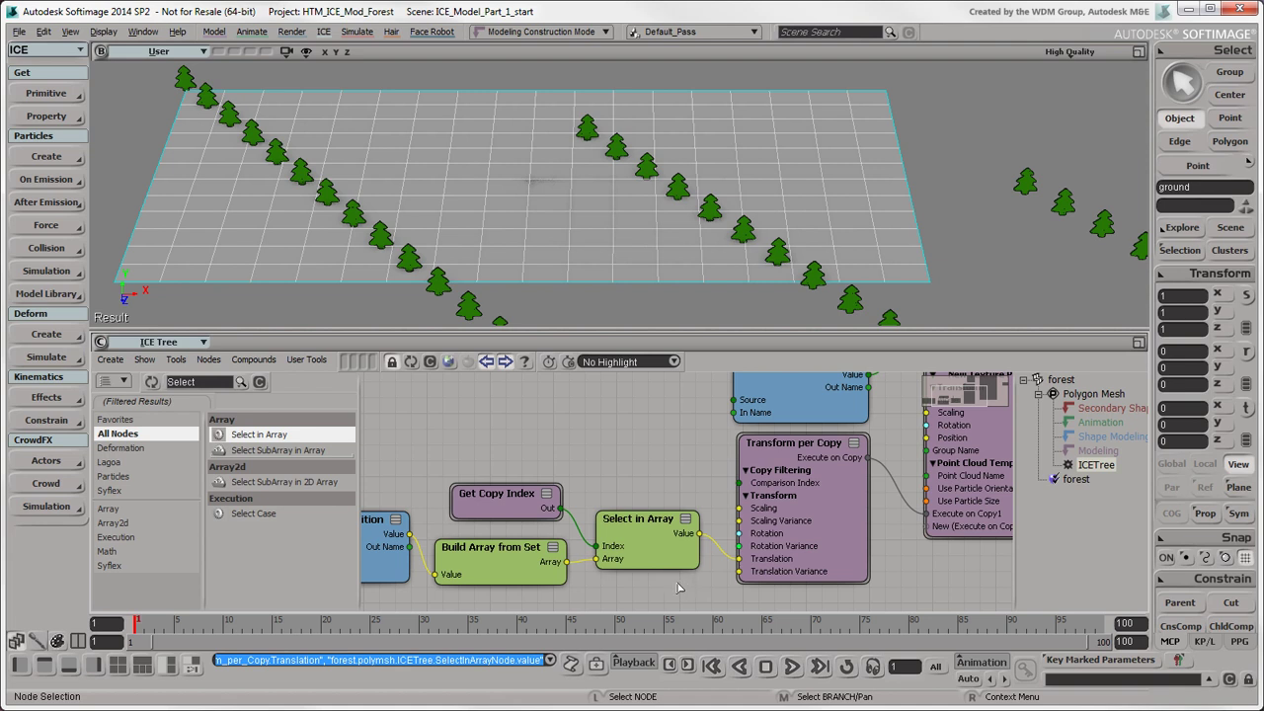
Step: Set Create Copies' Position X and Z offsets to 0, then orbit to view the tree grid
key("a")
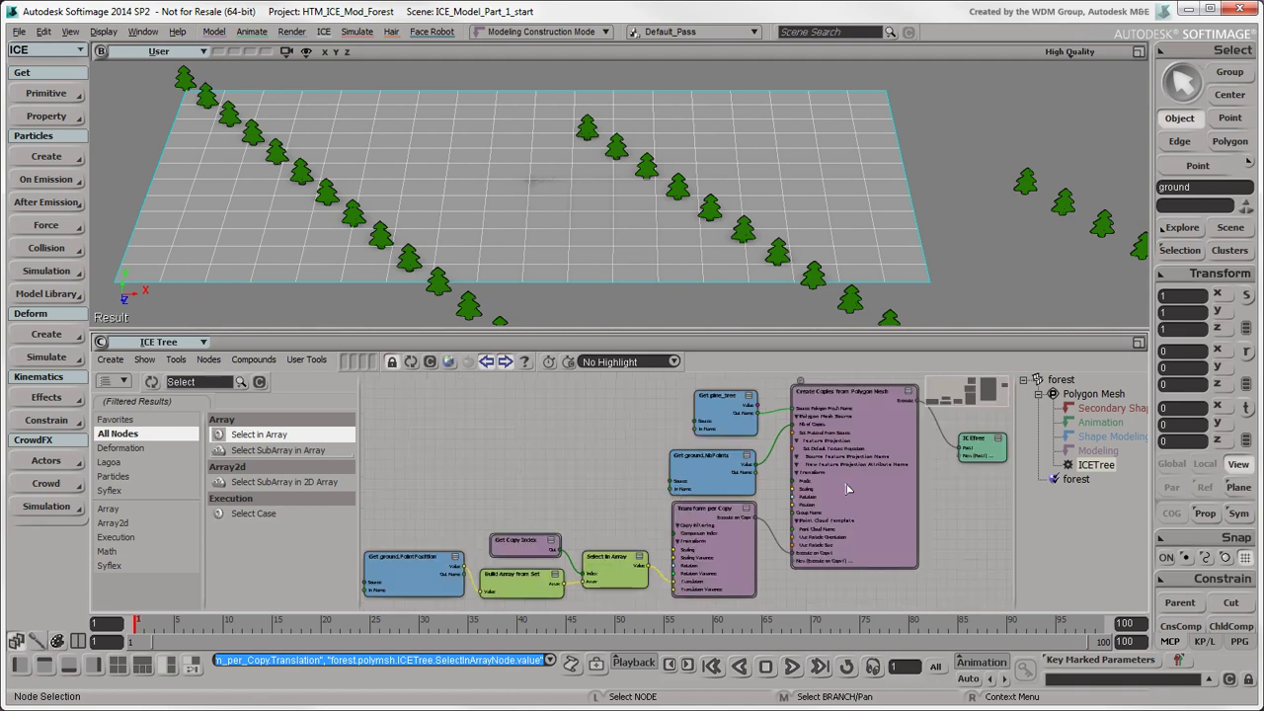
double_click(847, 489)
left_click(150, 465)
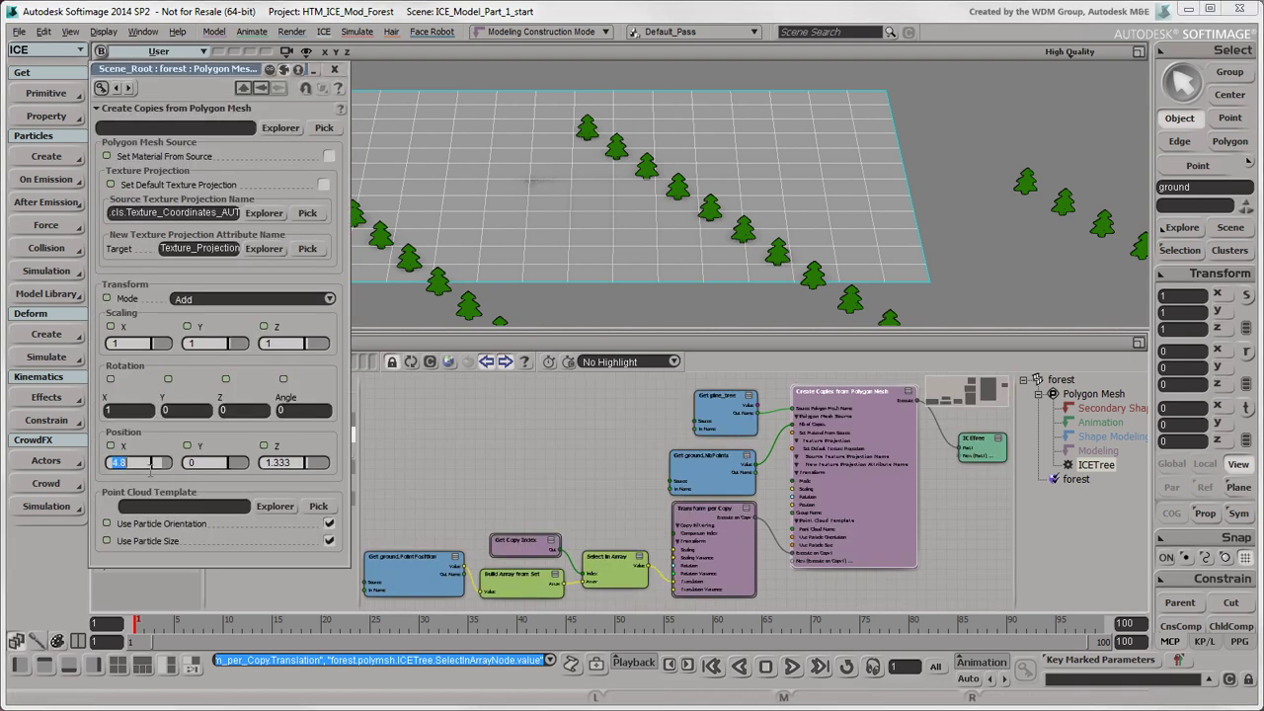
type("0")
left_click(304, 462)
type("0")
key("Return")
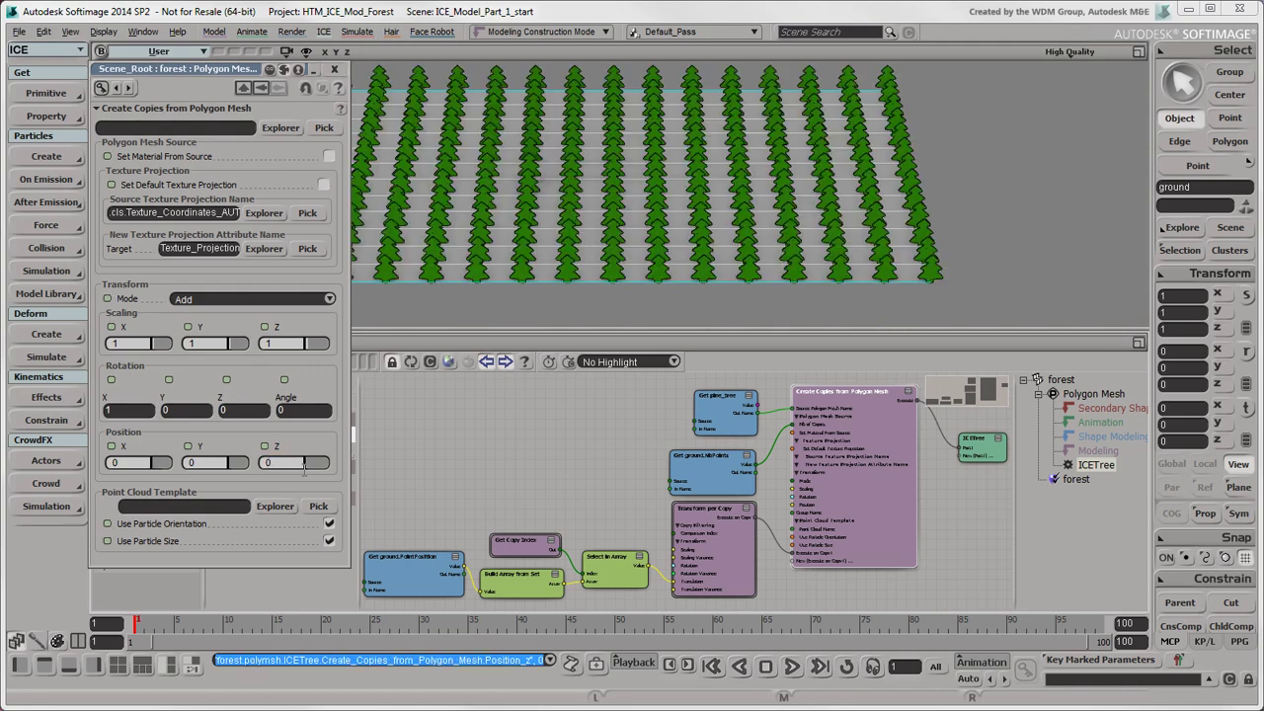
left_click(335, 72)
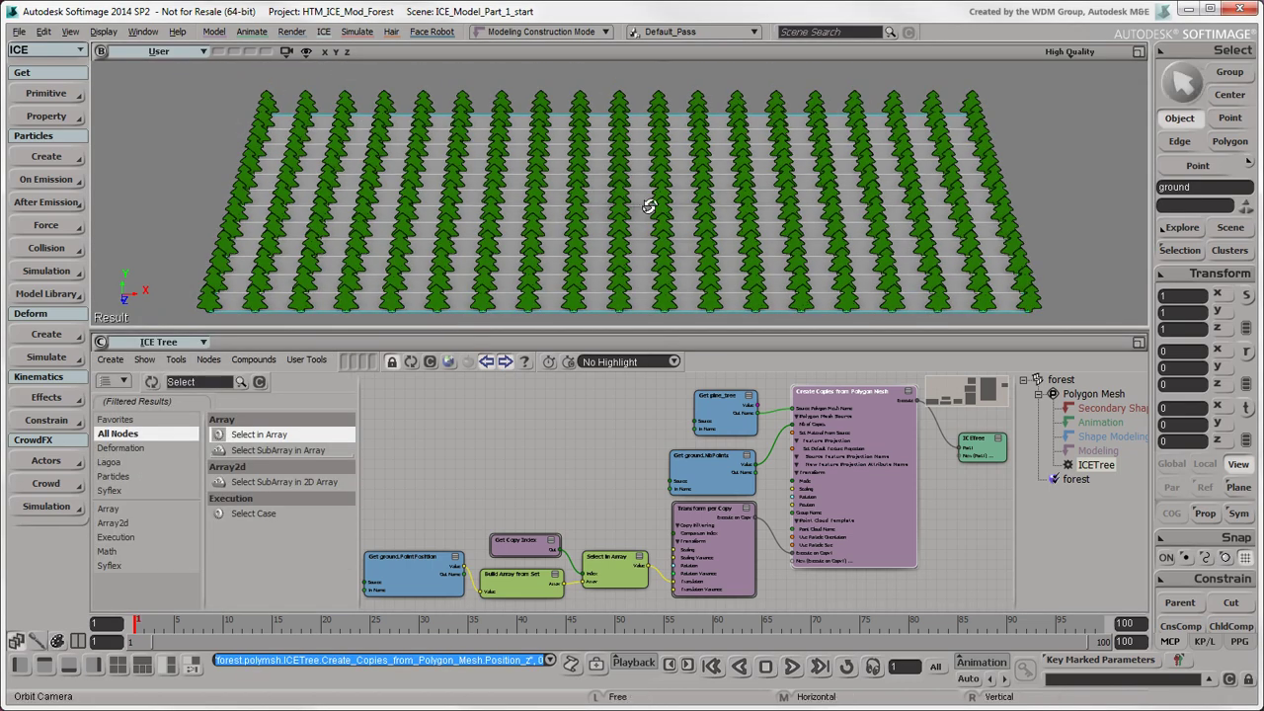
key("o")
mouse_move(649, 204)
left_mouse_down()
mouse_move(502, 187)
mouse_move(516, 175)
mouse_move(593, 208)
mouse_move(651, 164)
mouse_move(649, 205)
left_mouse_up()
Step: Open the ground's properties and trial different U Length and U Subdivisions values
key("space")
left_click(598, 206)
key("Return")
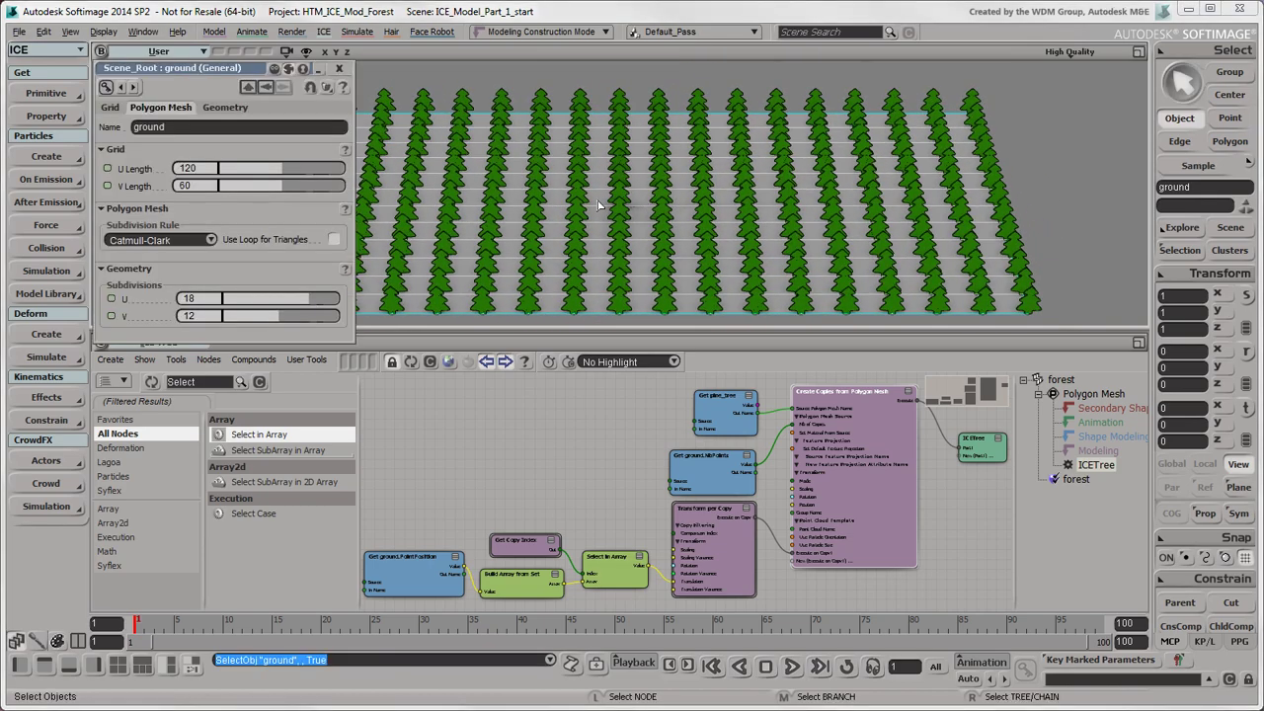
mouse_move(286, 174)
left_mouse_down()
mouse_move(306, 175)
mouse_move(281, 174)
mouse_move(312, 193)
mouse_move(283, 190)
left_mouse_up()
left_click_drag(309, 304, 269, 324)
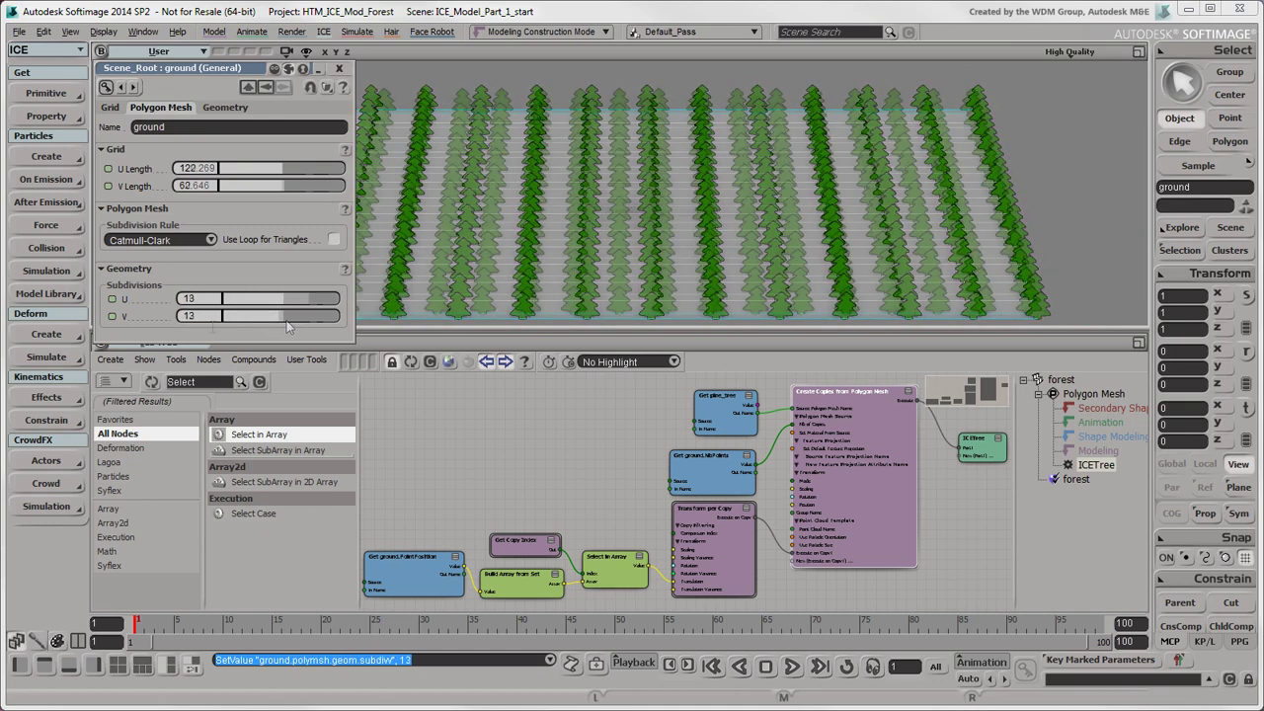
left_click(341, 69)
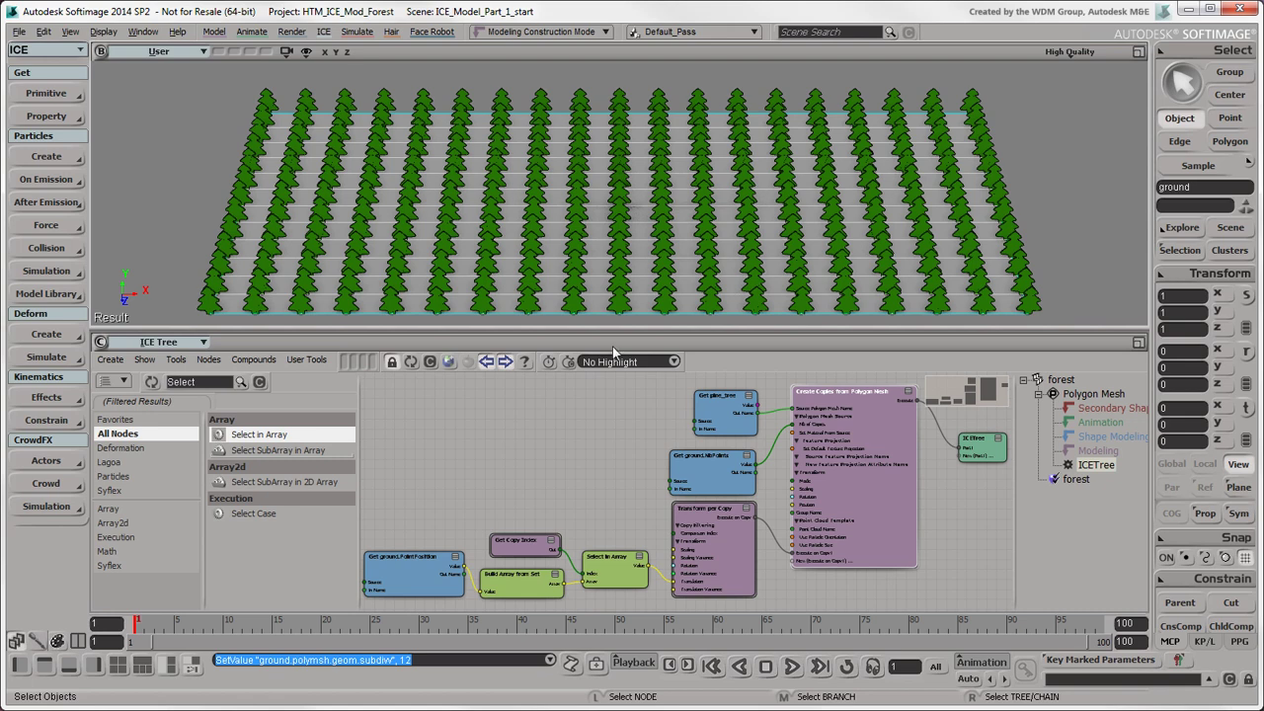
Step: Give Transform per Copy a Translation Variance of 4.4 in X and 5.333 in Z
double_click(723, 541)
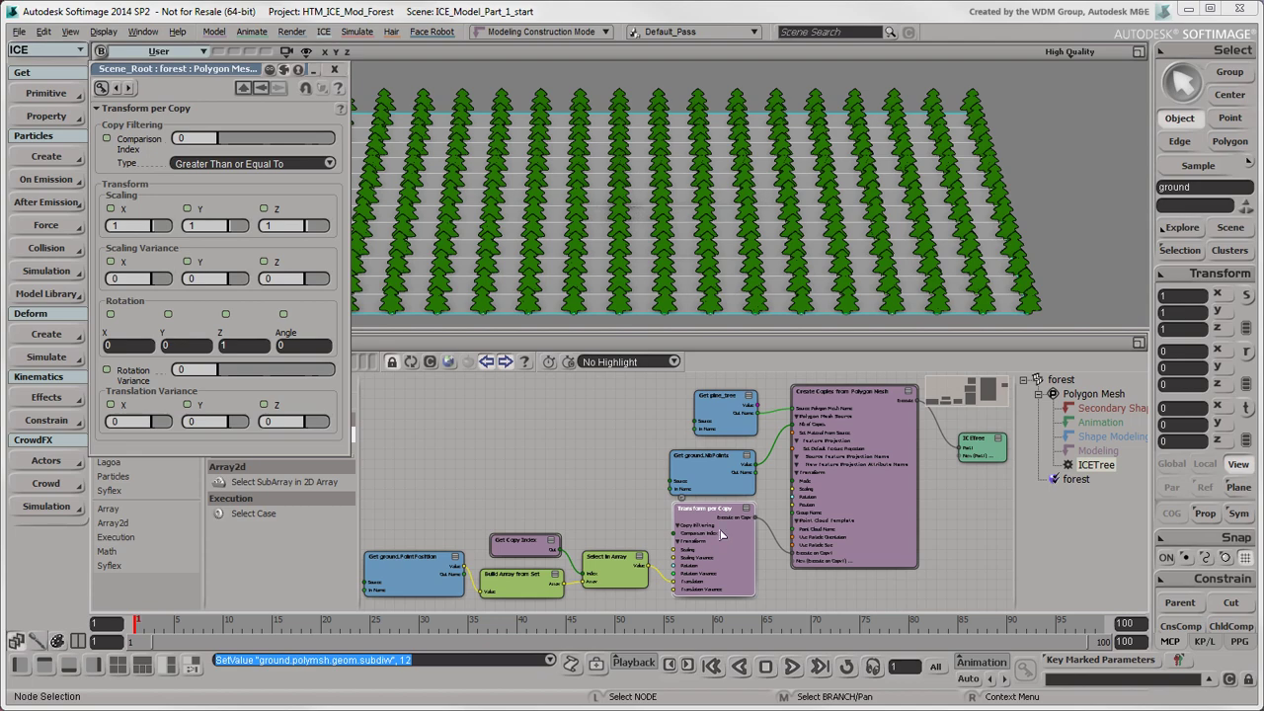
key("z")
left_click_drag(605, 225, 620, 228)
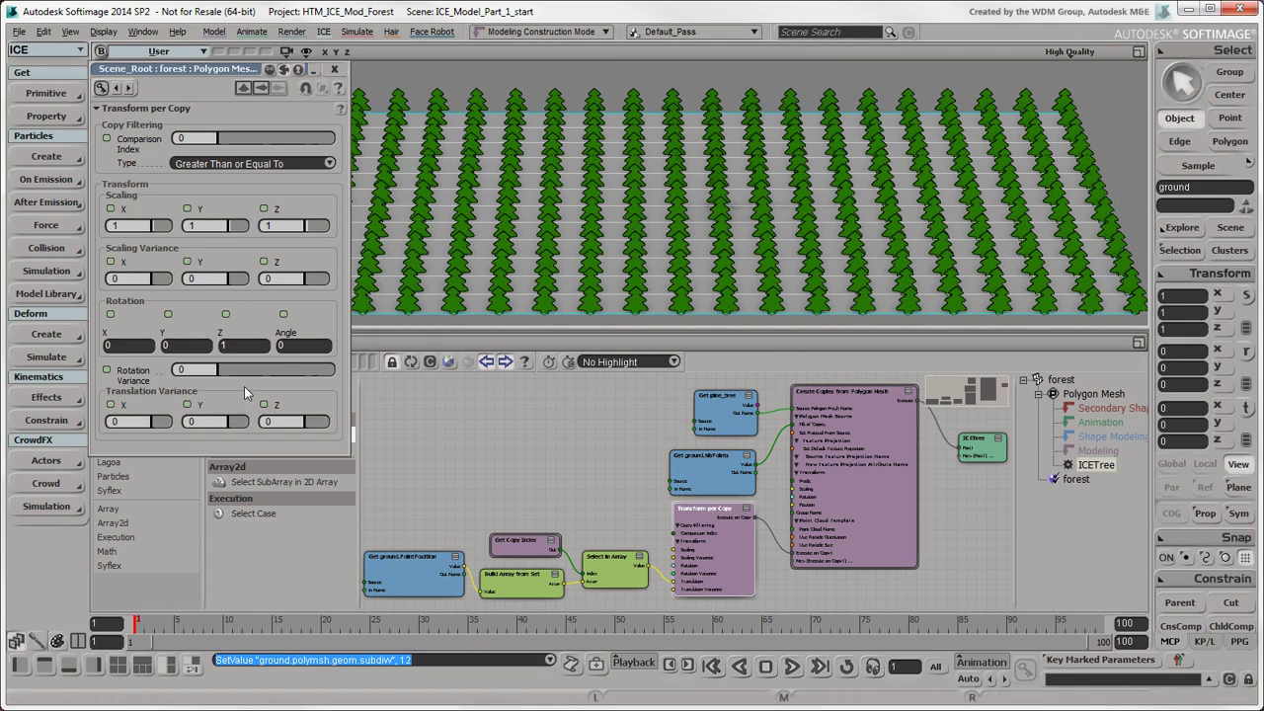
left_click(165, 427)
left_click_drag(165, 426, 160, 426)
left_click_drag(314, 427, 319, 427)
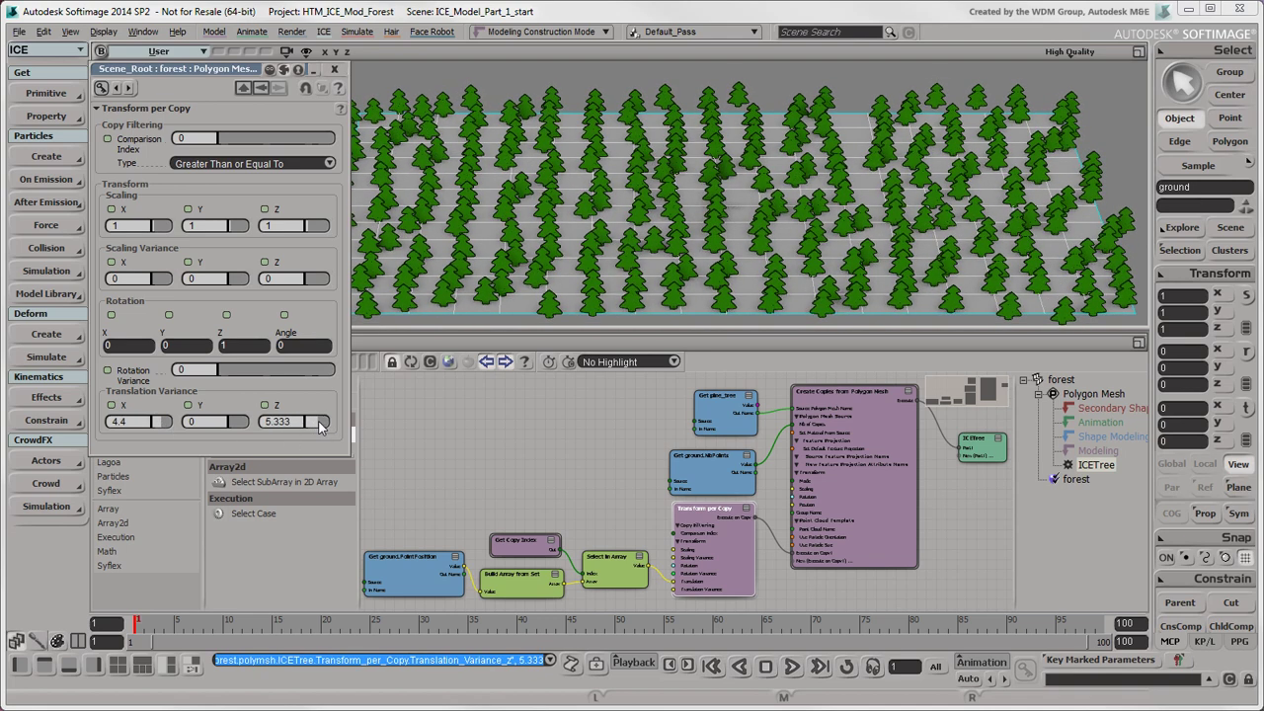
Step: Set Scaling Y to 1.5, Scaling Variance to 2, 3, 2, and Rotation Variance to 0.02
left_click_drag(234, 229, 235, 230)
left_click(217, 229)
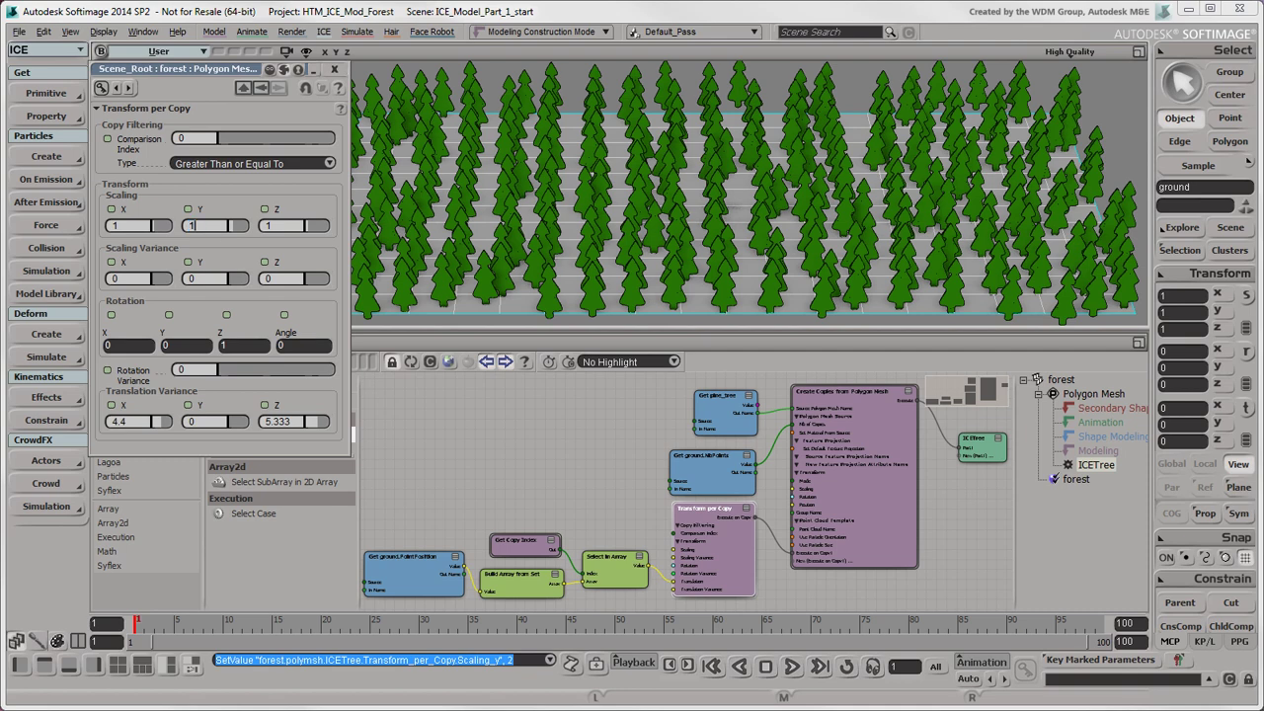
key("Return")
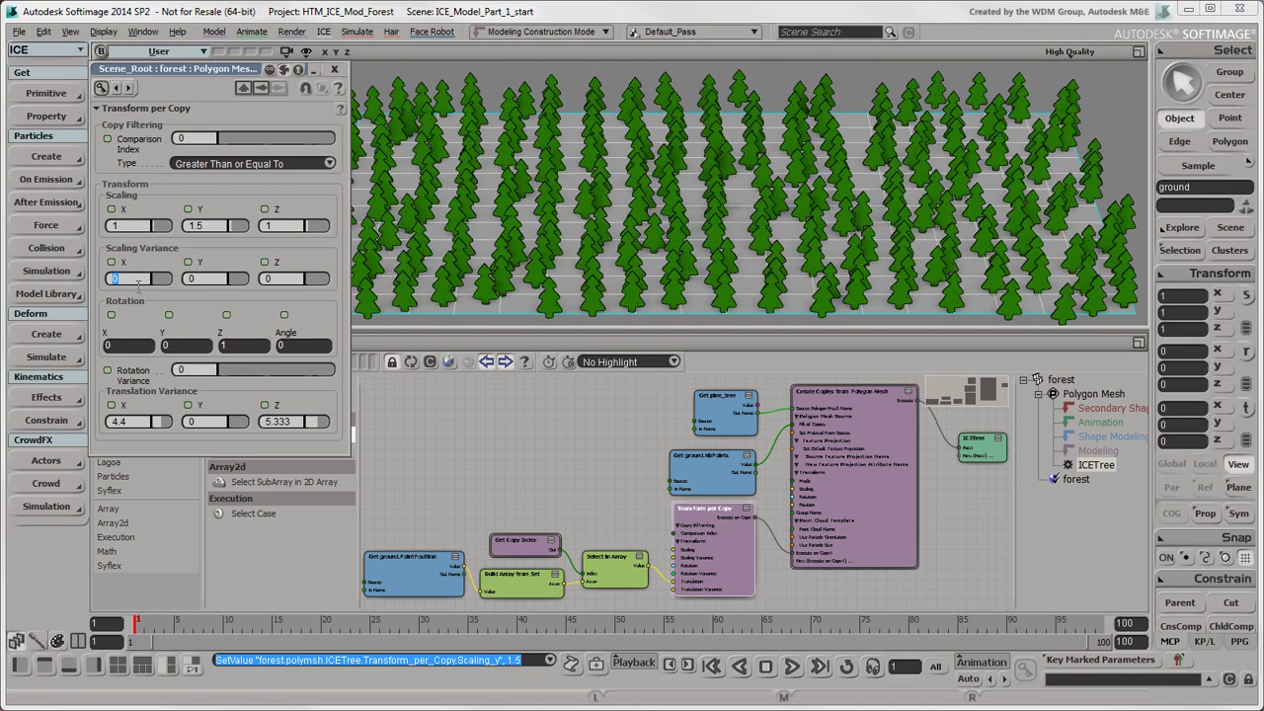
type("2")
key("Return")
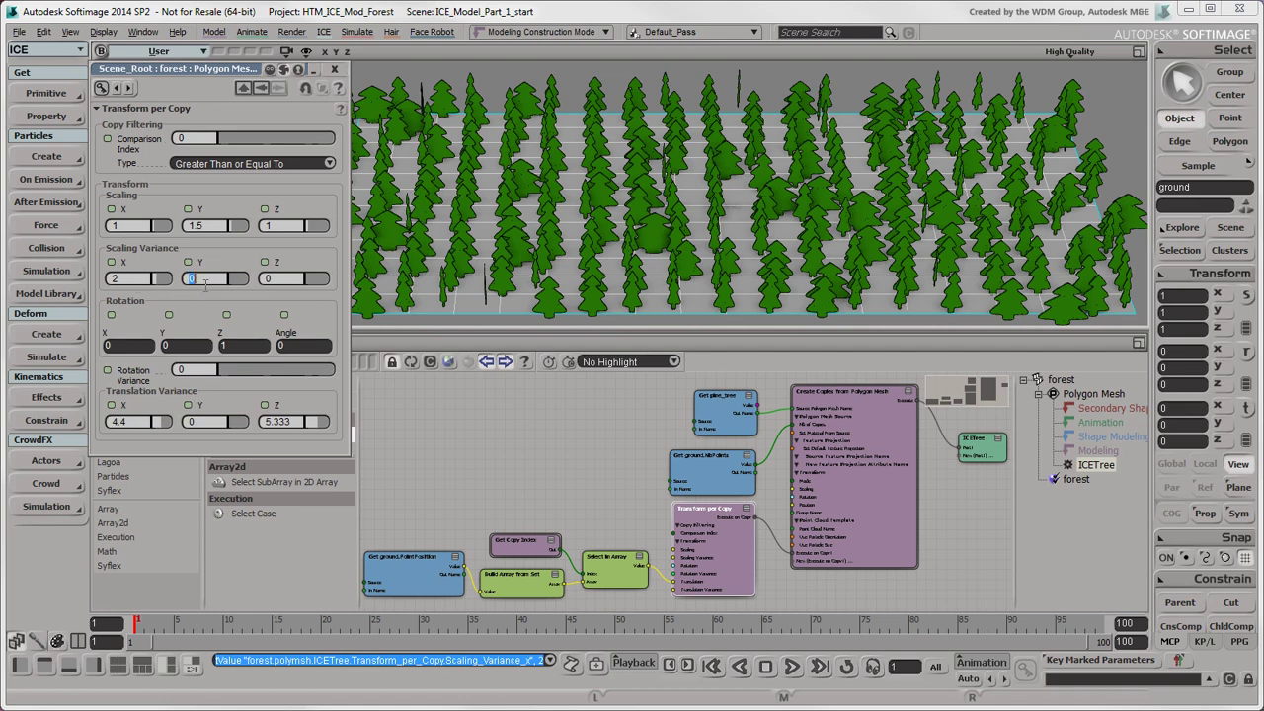
type("3")
key("Return")
left_click(284, 282)
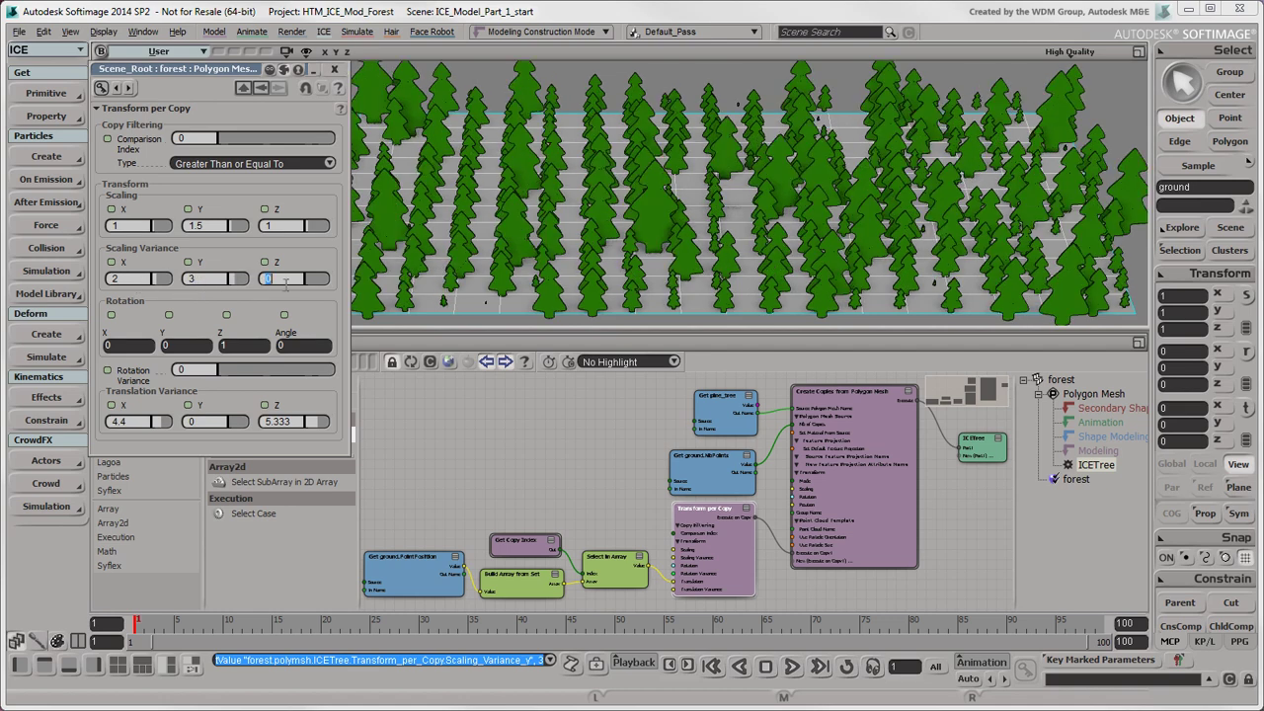
type("2")
key("Return")
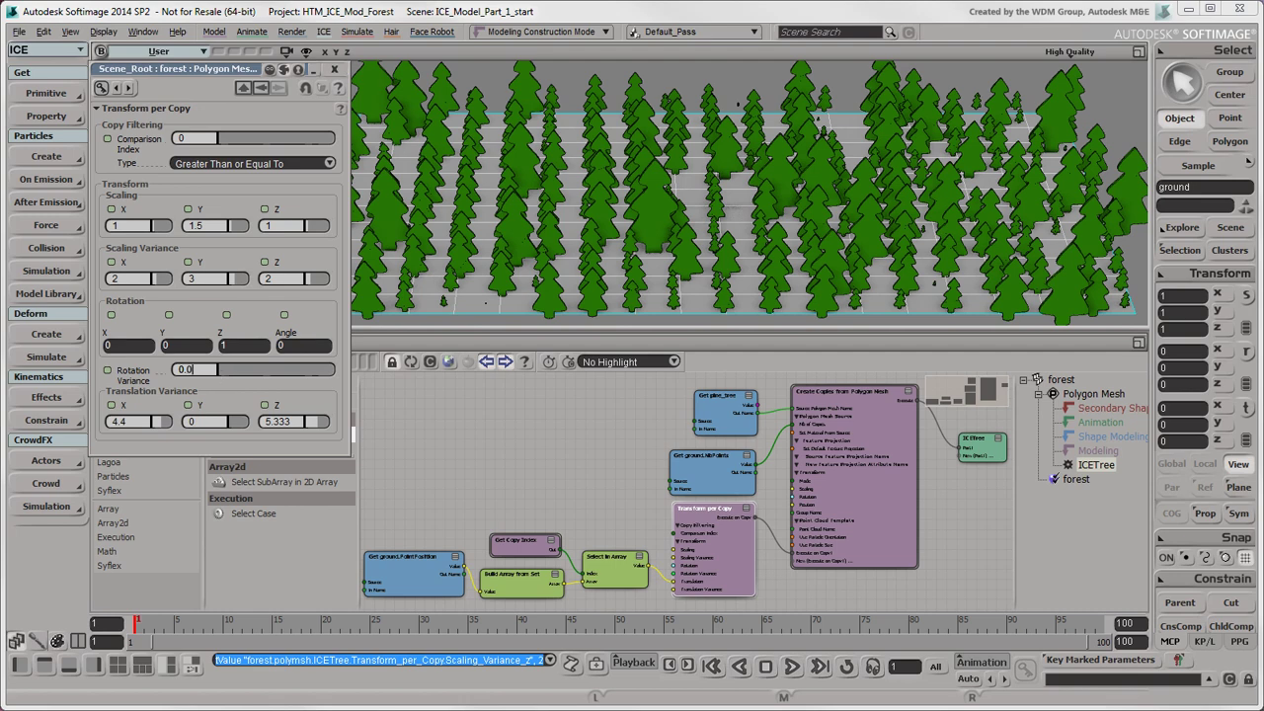
key("Return")
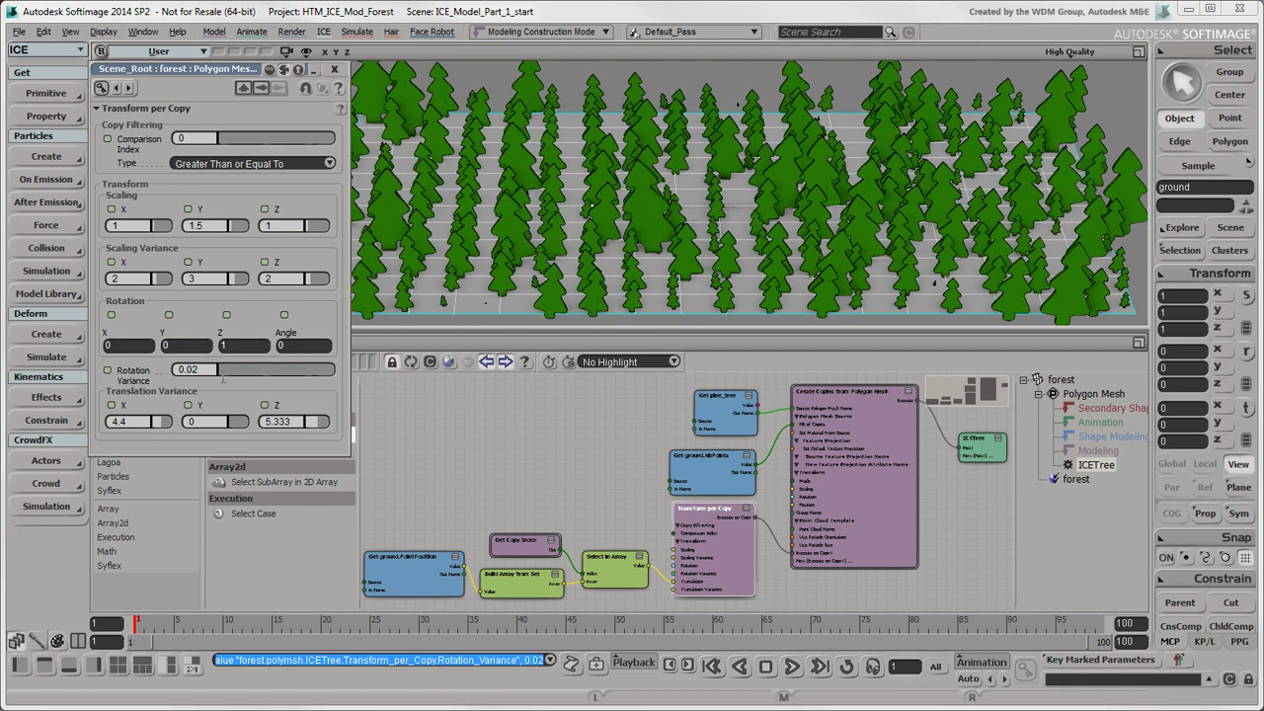
left_click(335, 73)
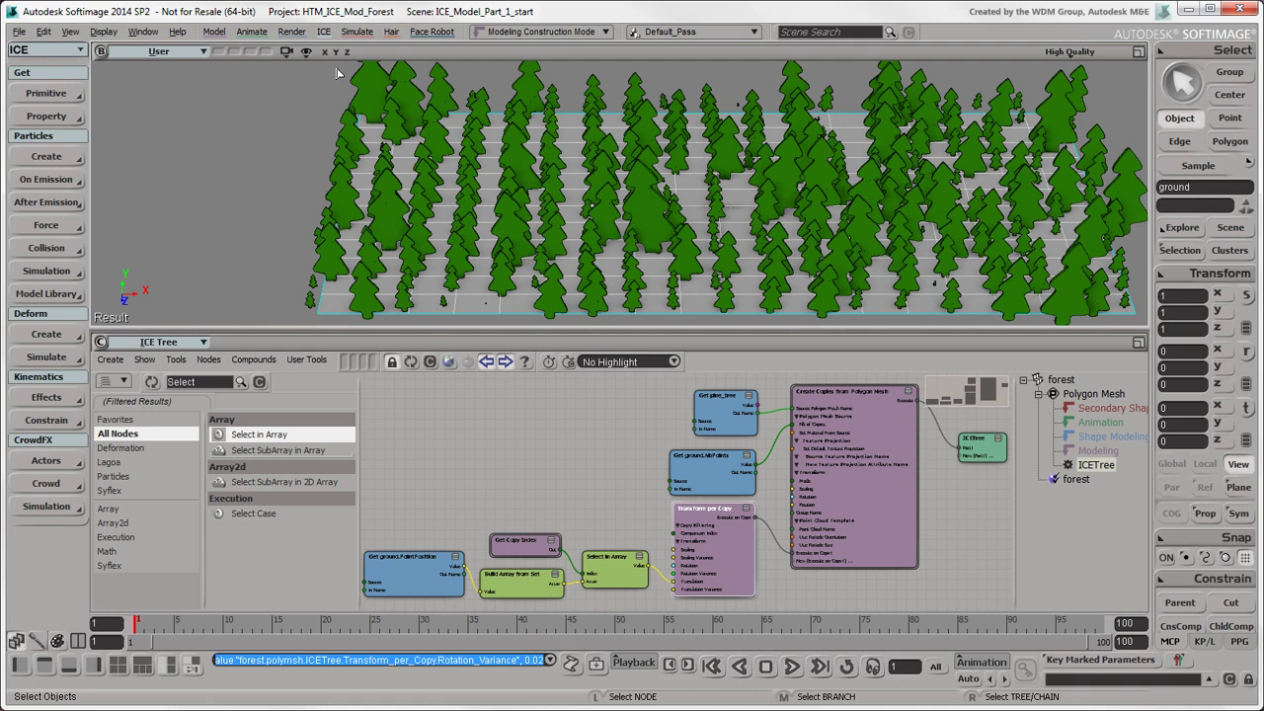
Step: Hide the forest of tree copies and add a Sculpt deformer to the ground mesh
left_click(370, 92)
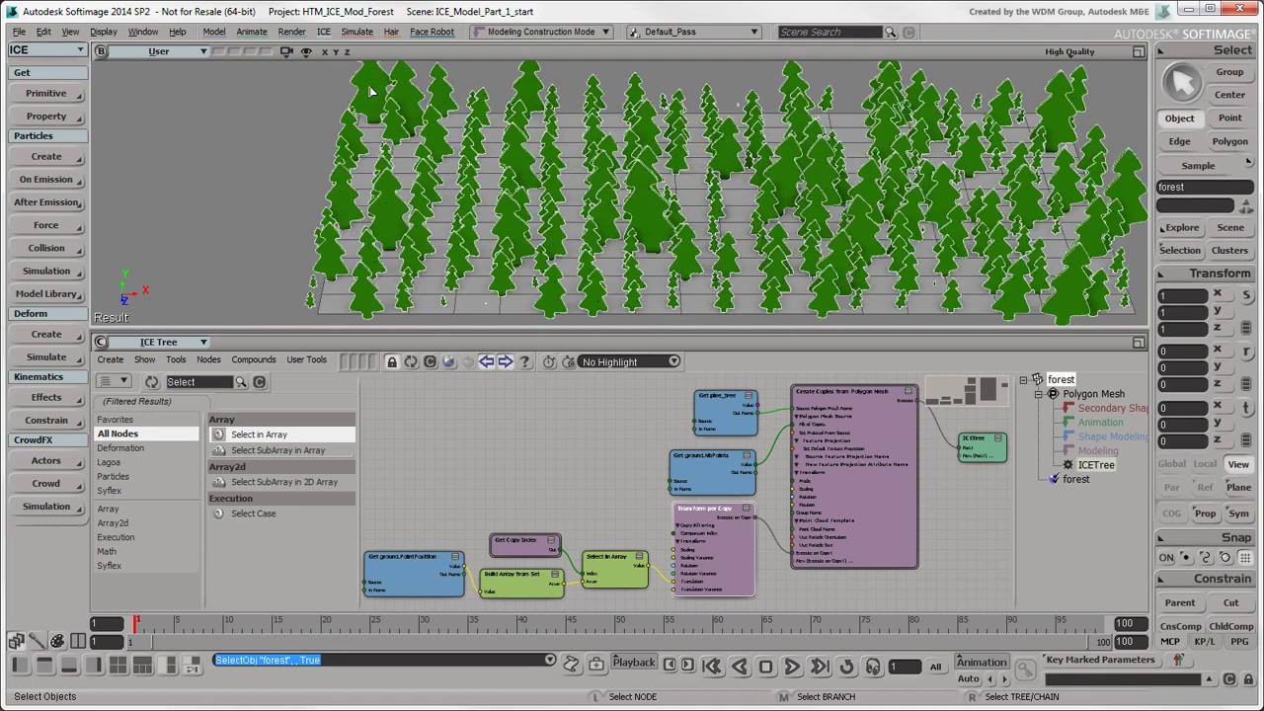
key("h")
left_click(427, 173)
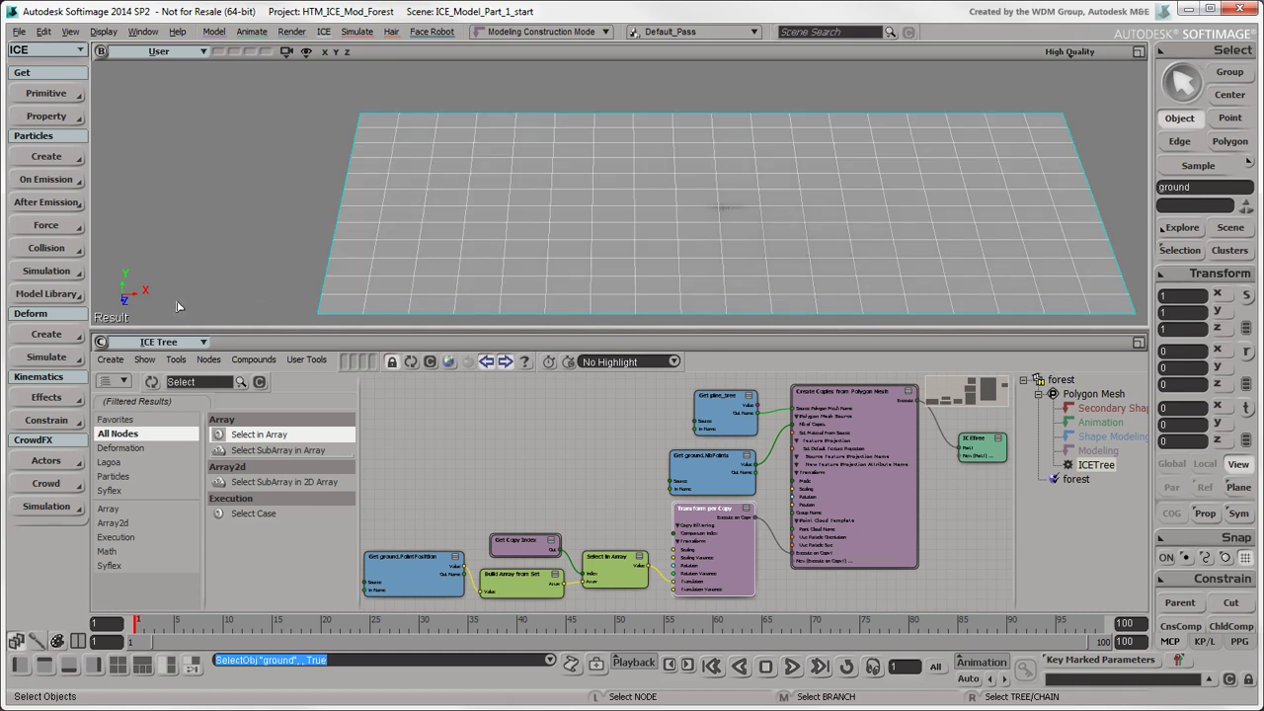
left_click(46, 334)
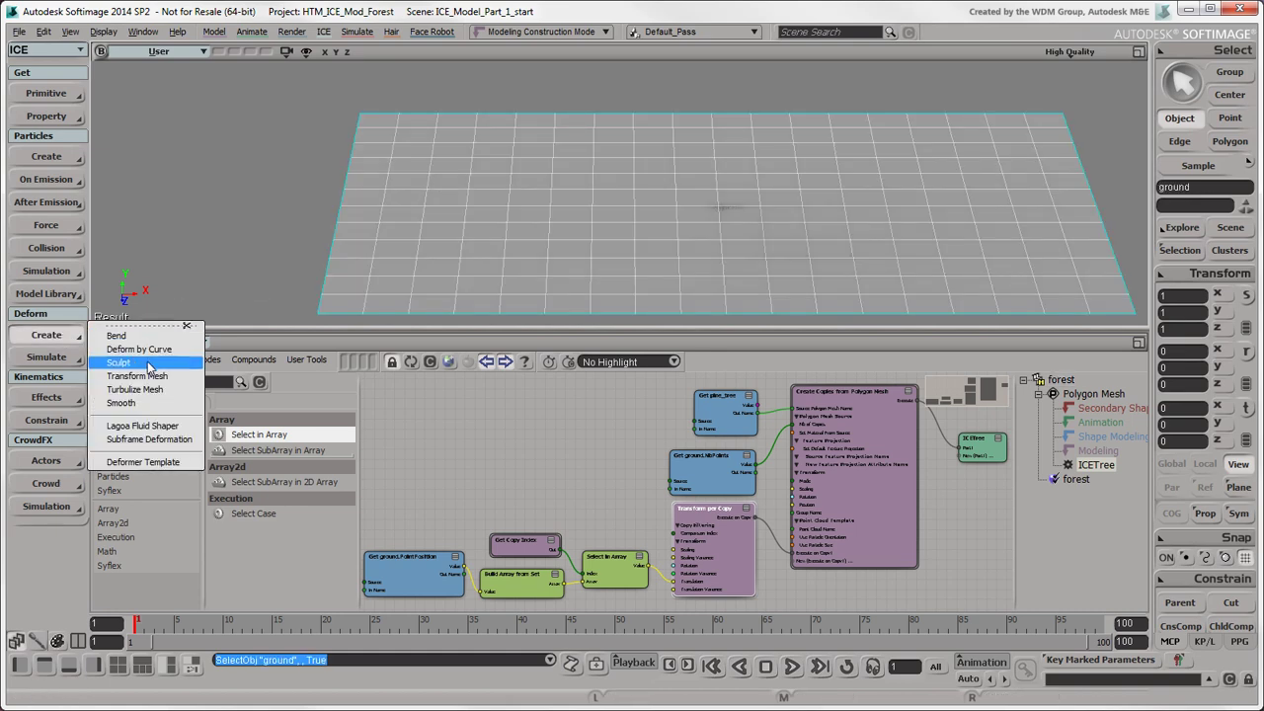
left_click(119, 362)
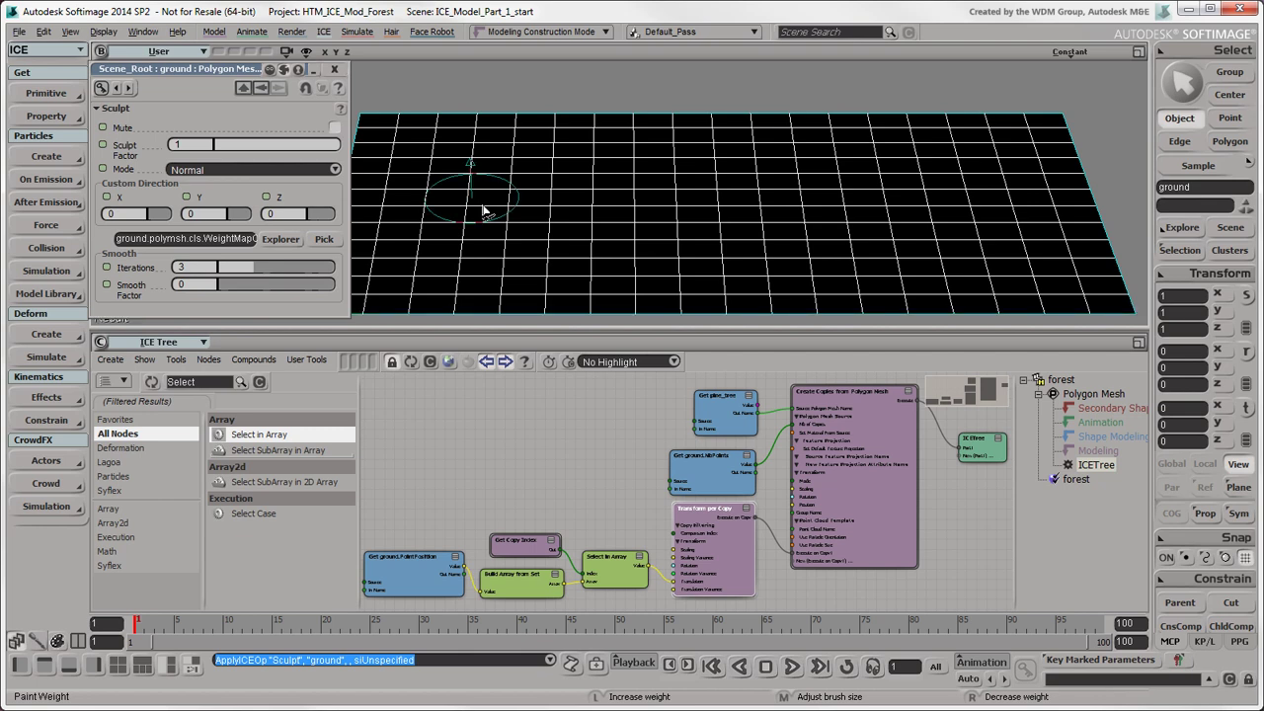
Step: Orbit the view and set the sculpt mode to Custom with a Y direction of 5
key("o")
left_click_drag(484, 212, 642, 208)
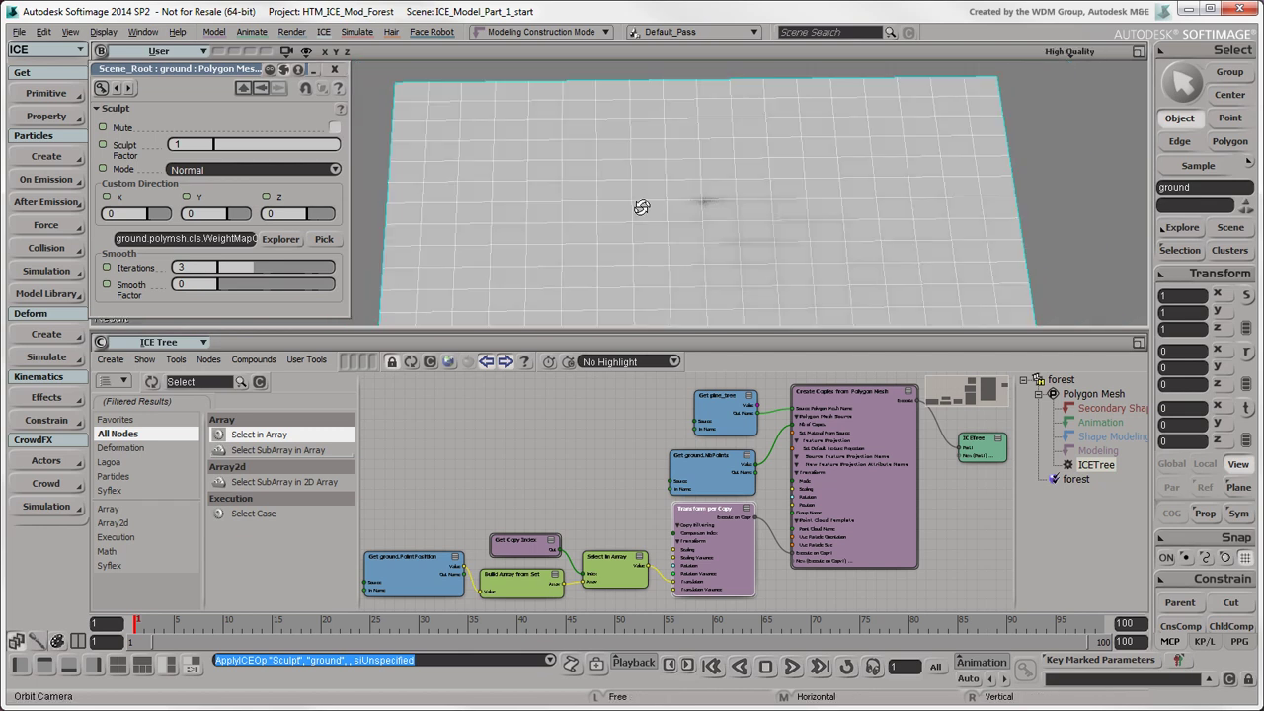
key("w")
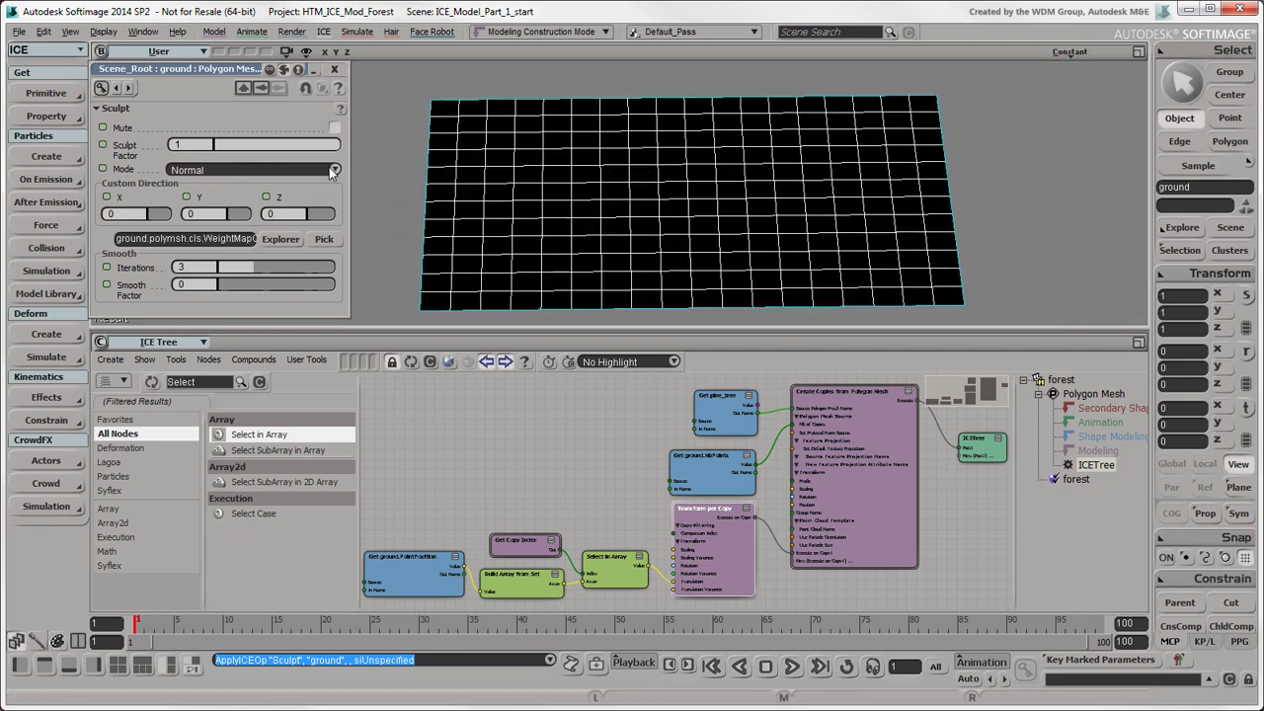
left_click(334, 170)
left_click(237, 214)
left_click(207, 214)
type("5")
key("Return")
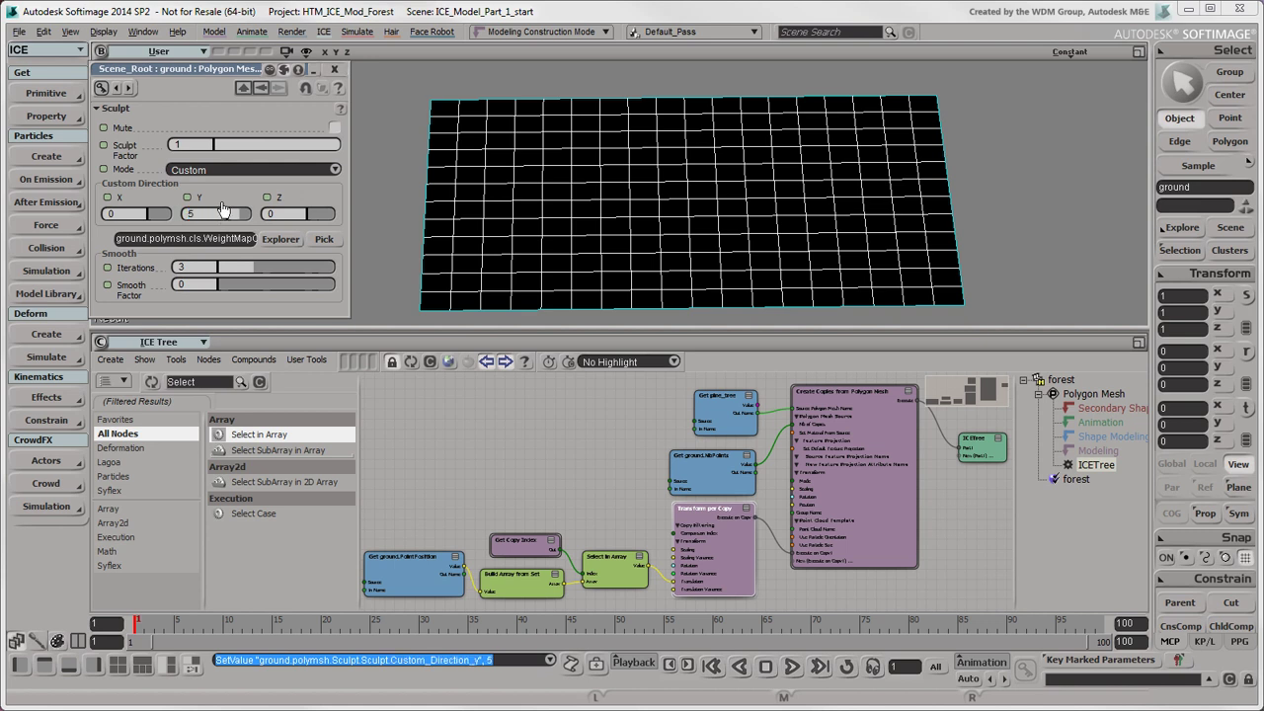
Step: Paint raised hills at the upper-left and right and sunken dips across the ground, then close the sculpt properties
mouse_move(438, 112)
left_mouse_down()
mouse_move(532, 208)
mouse_move(540, 168)
mouse_move(482, 178)
mouse_move(584, 151)
mouse_move(632, 188)
left_mouse_up()
mouse_move(839, 287)
left_mouse_down()
mouse_move(964, 134)
mouse_move(848, 123)
mouse_move(947, 197)
mouse_move(793, 127)
mouse_move(915, 288)
mouse_move(768, 312)
mouse_move(962, 301)
mouse_move(889, 173)
left_mouse_up()
mouse_move(784, 178)
right_mouse_down()
mouse_move(730, 139)
mouse_move(818, 207)
mouse_move(692, 278)
mouse_move(531, 324)
right_mouse_up()
mouse_move(696, 202)
right_mouse_down()
mouse_move(835, 225)
mouse_move(820, 206)
right_mouse_up()
mouse_move(558, 148)
left_mouse_down()
mouse_move(452, 144)
mouse_move(441, 235)
mouse_move(665, 204)
mouse_move(687, 120)
mouse_move(643, 252)
mouse_move(544, 326)
mouse_move(759, 255)
mouse_move(729, 273)
mouse_move(869, 269)
mouse_move(856, 158)
mouse_move(767, 99)
mouse_move(864, 282)
mouse_move(920, 113)
mouse_move(953, 146)
mouse_move(839, 267)
mouse_move(731, 309)
mouse_move(664, 182)
mouse_move(619, 233)
mouse_move(711, 190)
mouse_move(609, 178)
mouse_move(637, 163)
left_mouse_up()
left_click(334, 69)
Step: Unhide the forest object from the scene explorer and deselect everything
key("8")
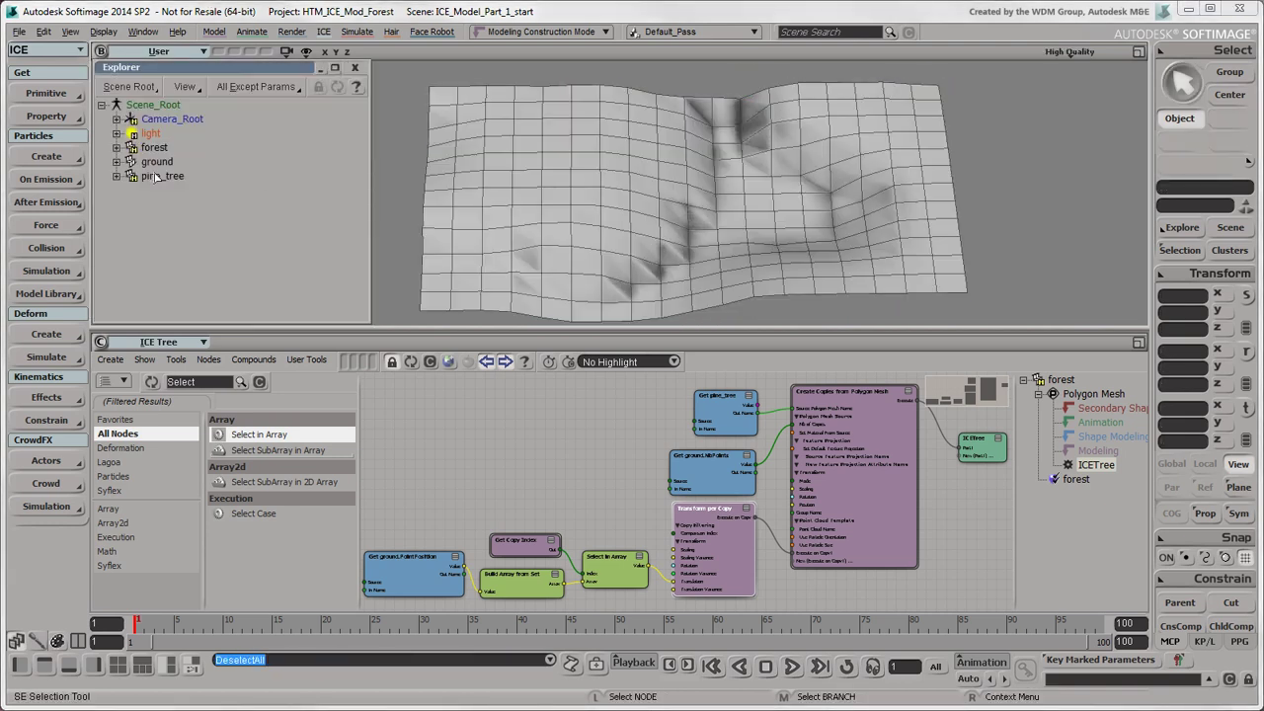
left_click(155, 147)
key("h")
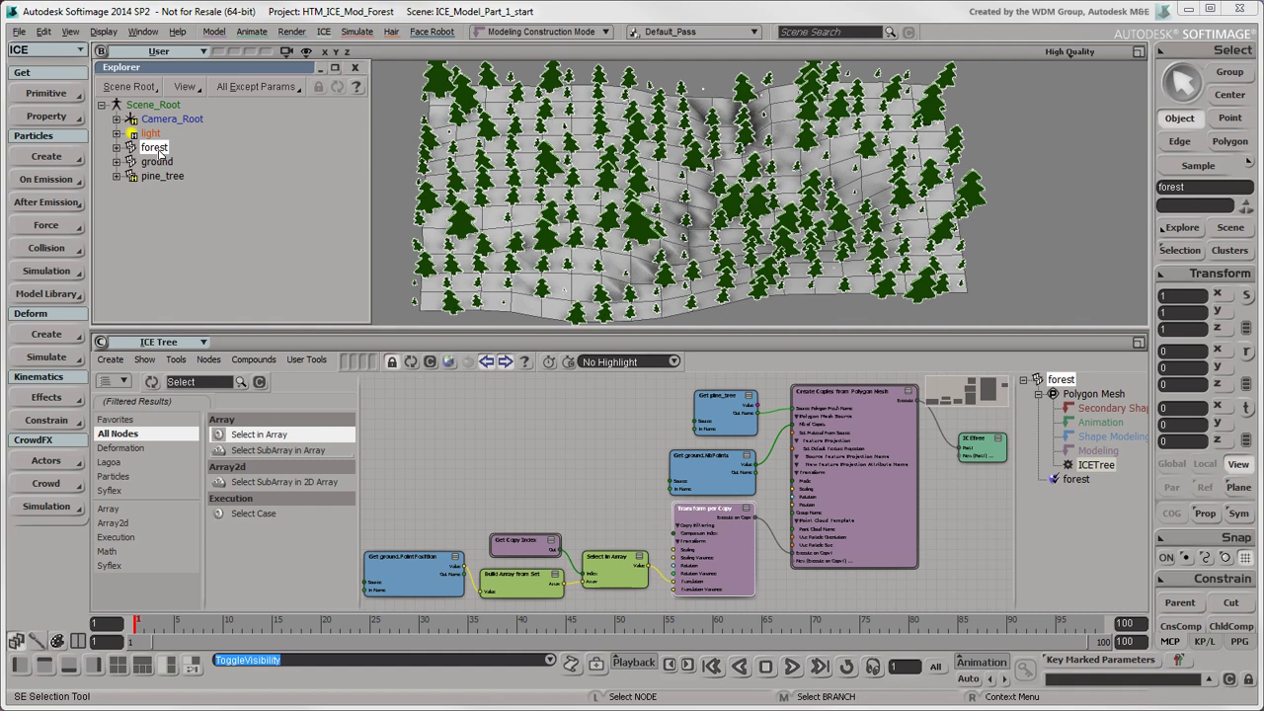
left_click(354, 67)
left_click(421, 231)
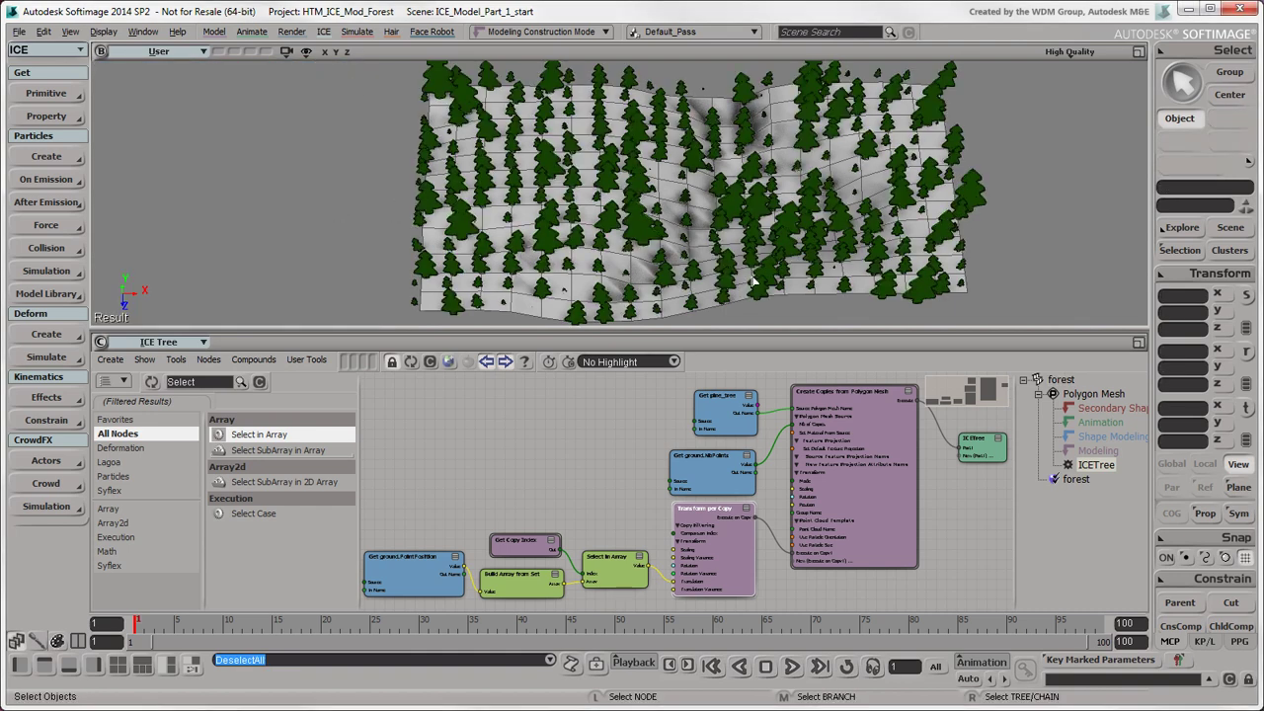
Step: Orbit to a low side view of the forest and fill the floor with trees outside the selected patch
key("o")
left_click_drag(793, 323, 805, 280)
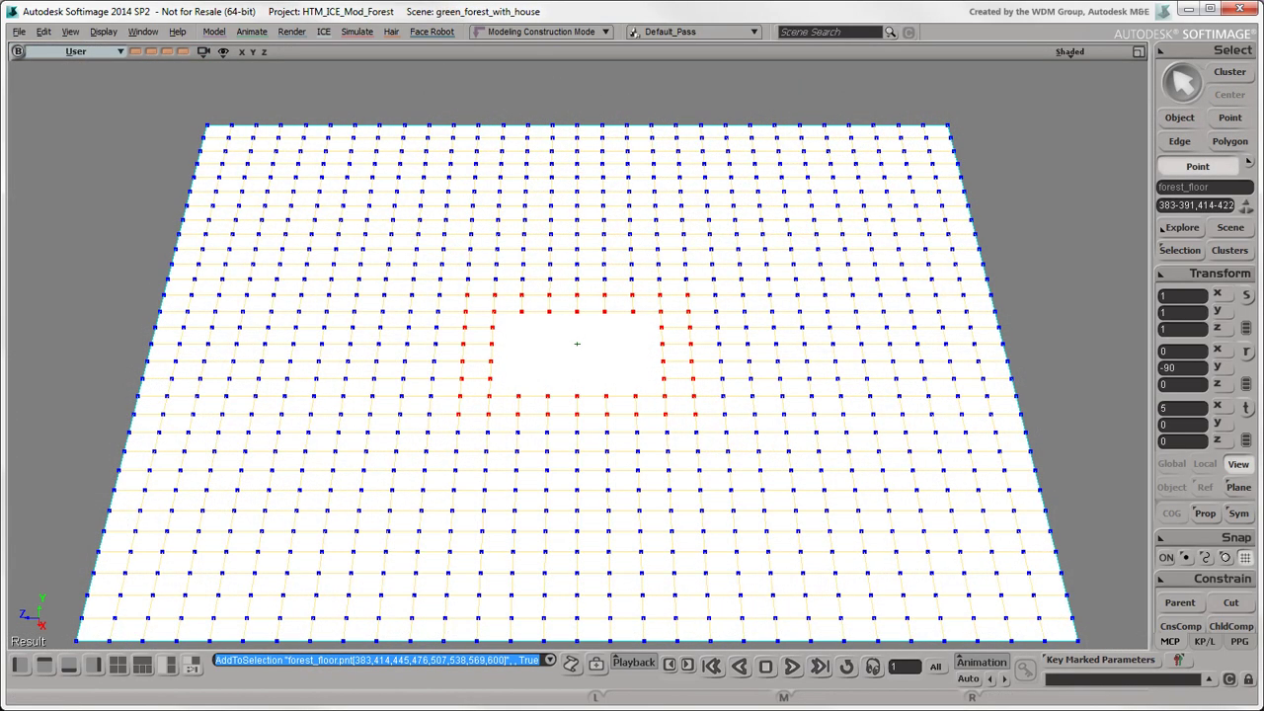
key("u")
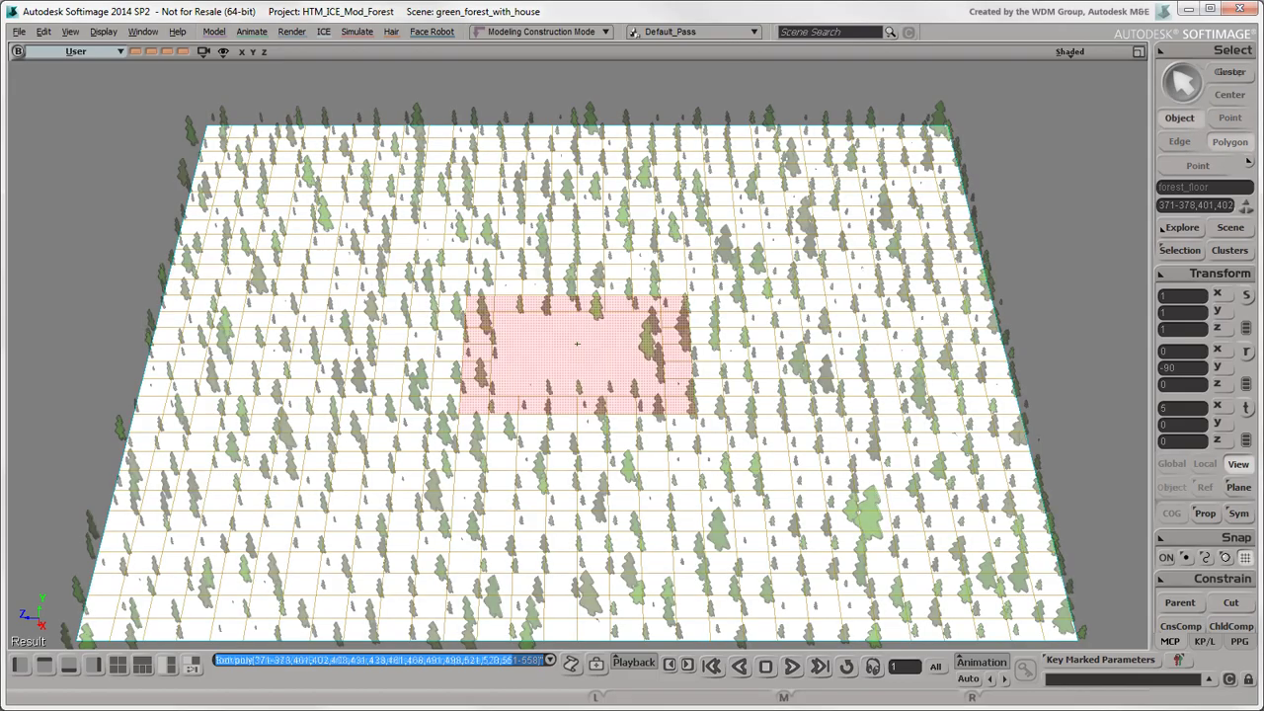
key("space")
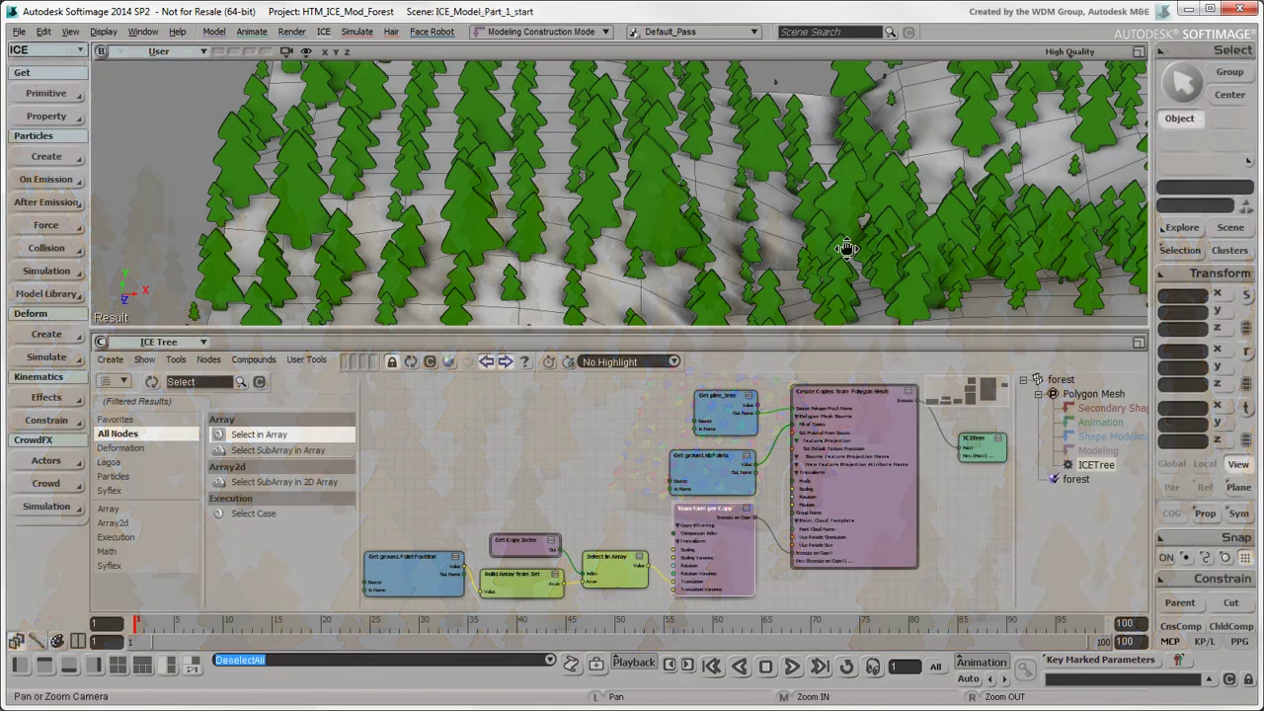
Step: Pan the view across the pine forest and switch back to selecting objects
left_click_drag(840, 248, 797, 247)
key("space")
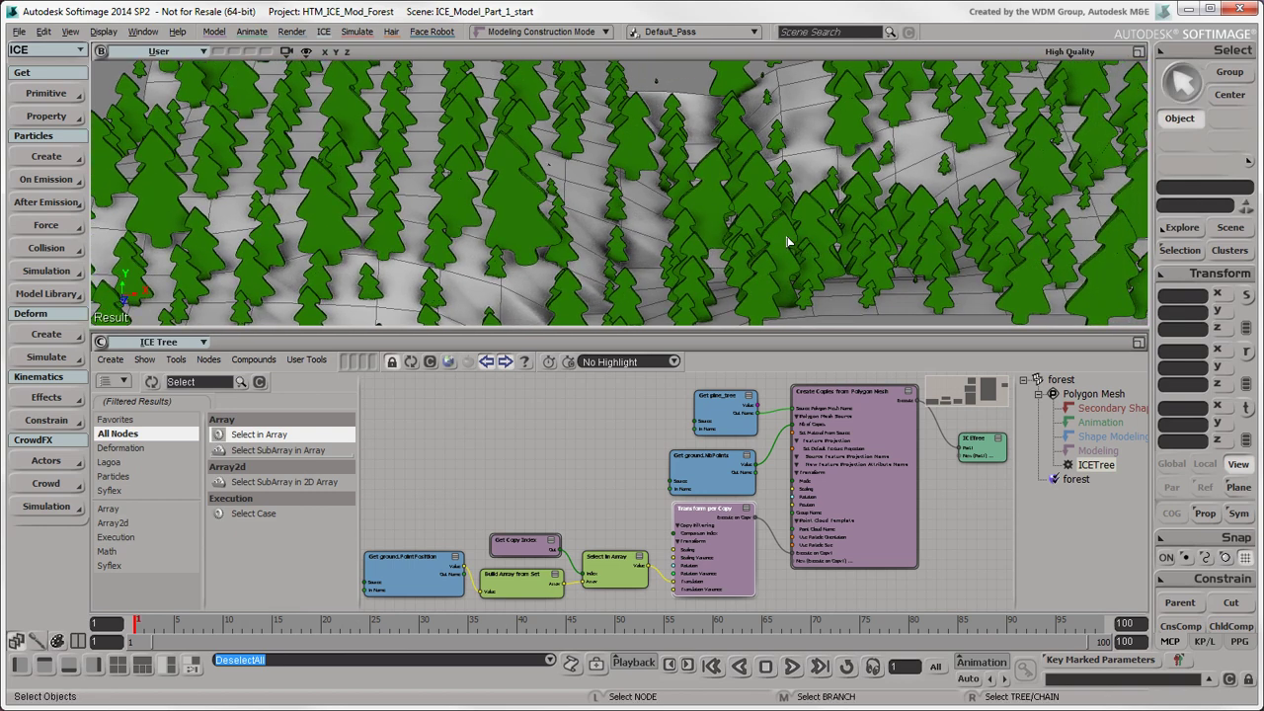